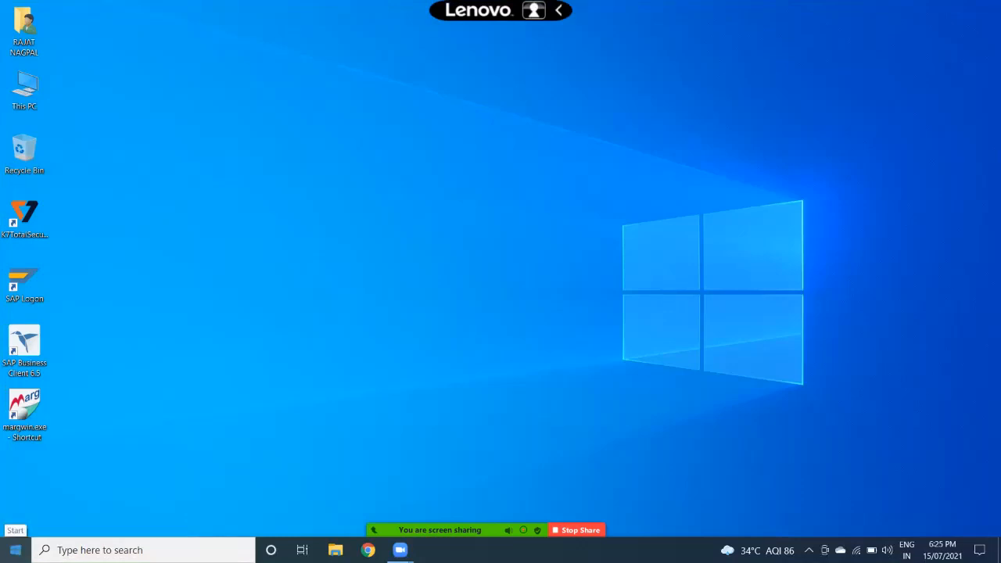
- Look through the list of installed apps, launch Word from its most-used entries and close it again
{"action": "left_click", "coordinate": [15, 550]}
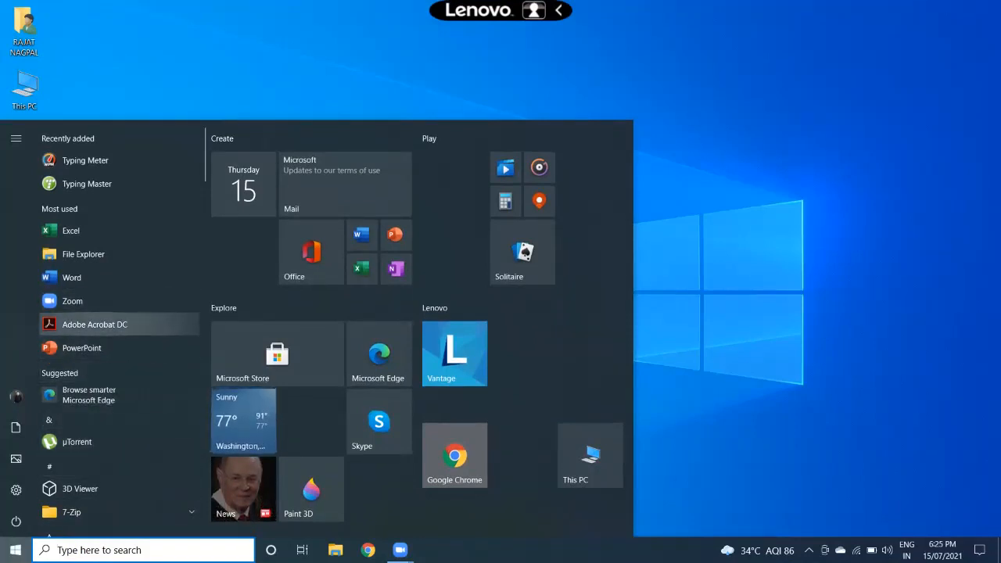
{"action": "scroll", "coordinate": [117, 363], "scroll_direction": "down", "scroll_amount": 10}
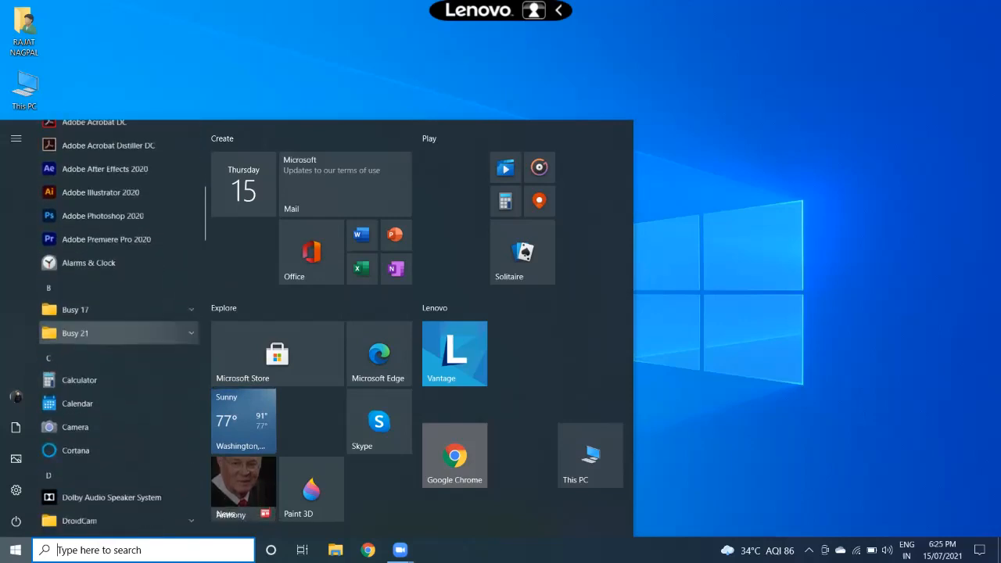
{"action": "scroll", "coordinate": [117, 328], "scroll_direction": "down", "scroll_amount": 15}
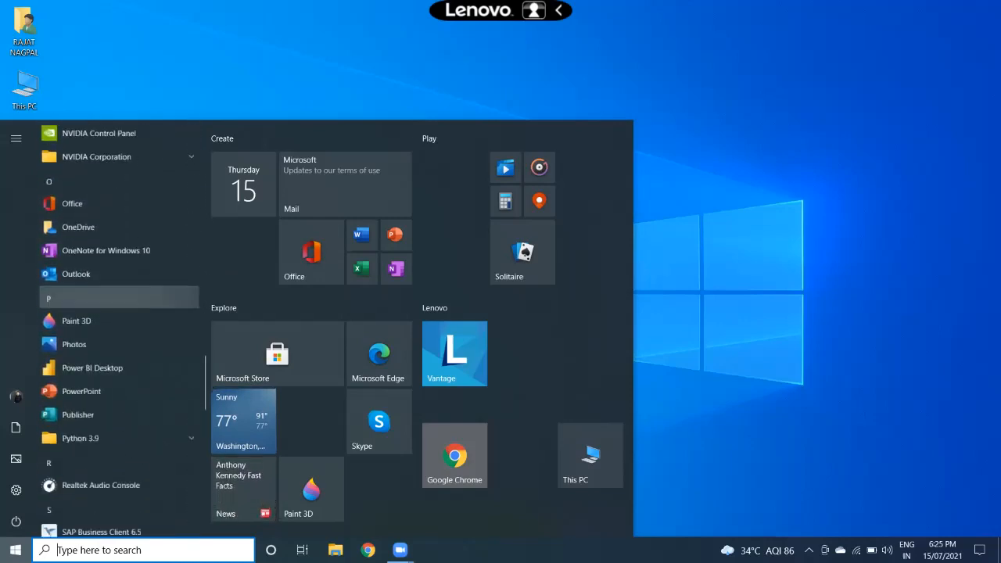
{"action": "scroll", "coordinate": [117, 263], "scroll_direction": "down", "scroll_amount": 8}
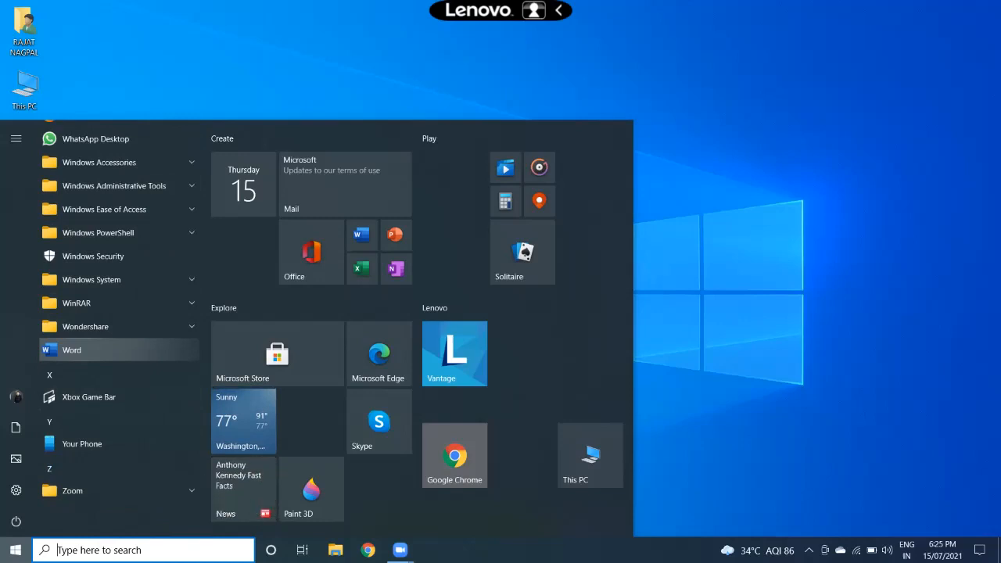
{"action": "scroll", "coordinate": [117, 350], "scroll_direction": "up", "scroll_amount": 20}
{"action": "scroll", "coordinate": [118, 485], "scroll_direction": "up", "scroll_amount": 15}
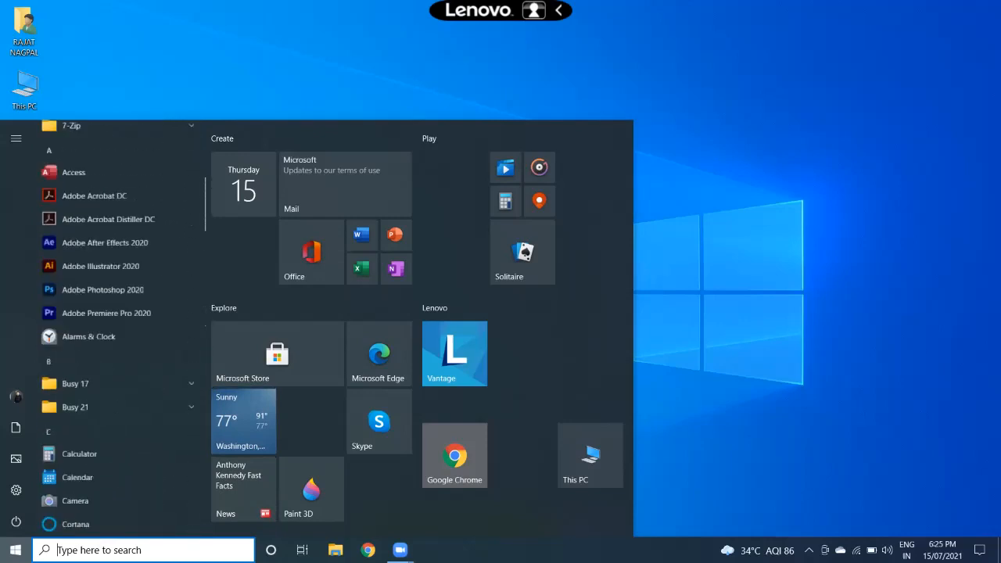
{"action": "scroll", "coordinate": [117, 312], "scroll_direction": "down", "scroll_amount": 1}
{"action": "scroll", "coordinate": [118, 347], "scroll_direction": "up", "scroll_amount": 5}
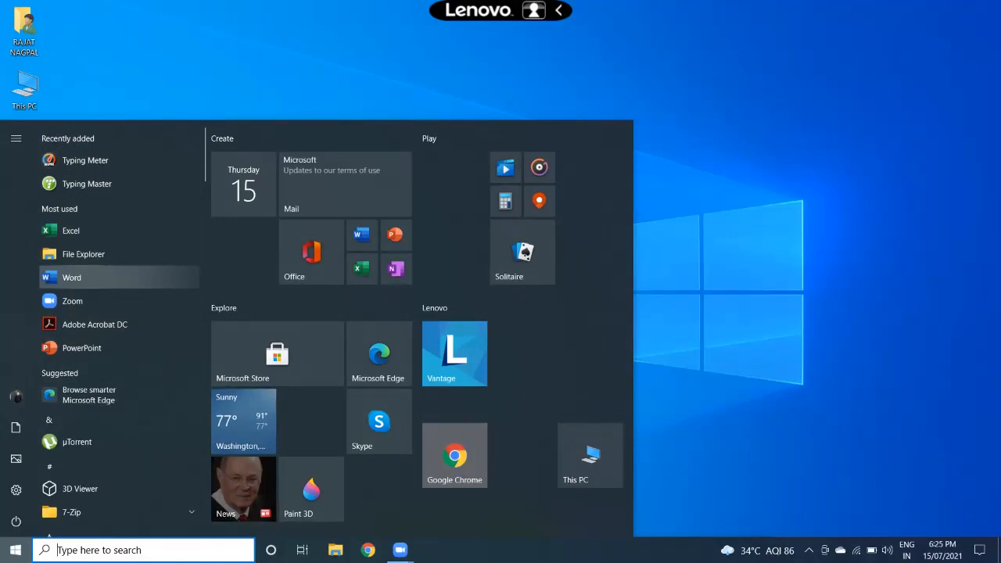
{"action": "left_click", "coordinate": [71, 276]}
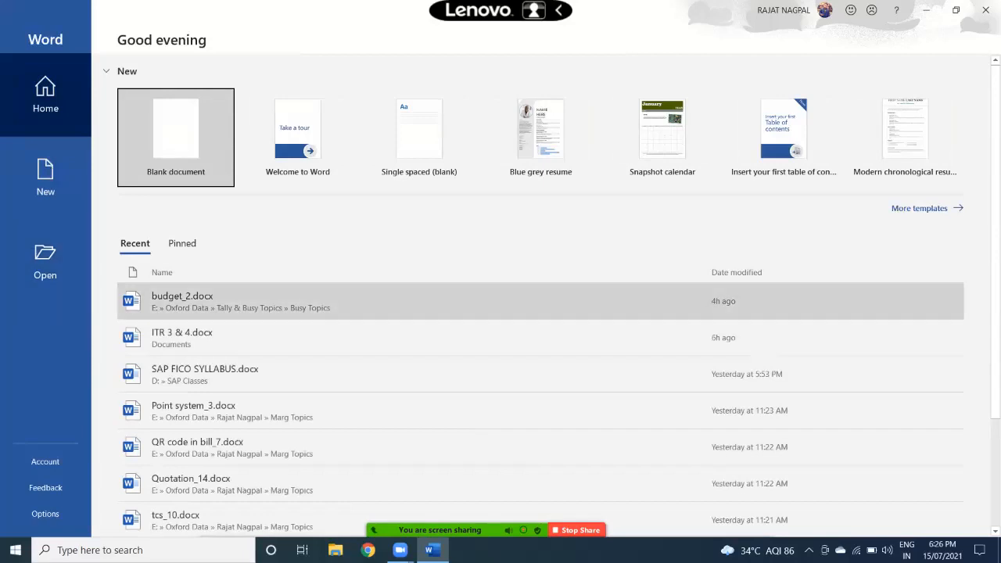
{"action": "left_click", "coordinate": [176, 133]}
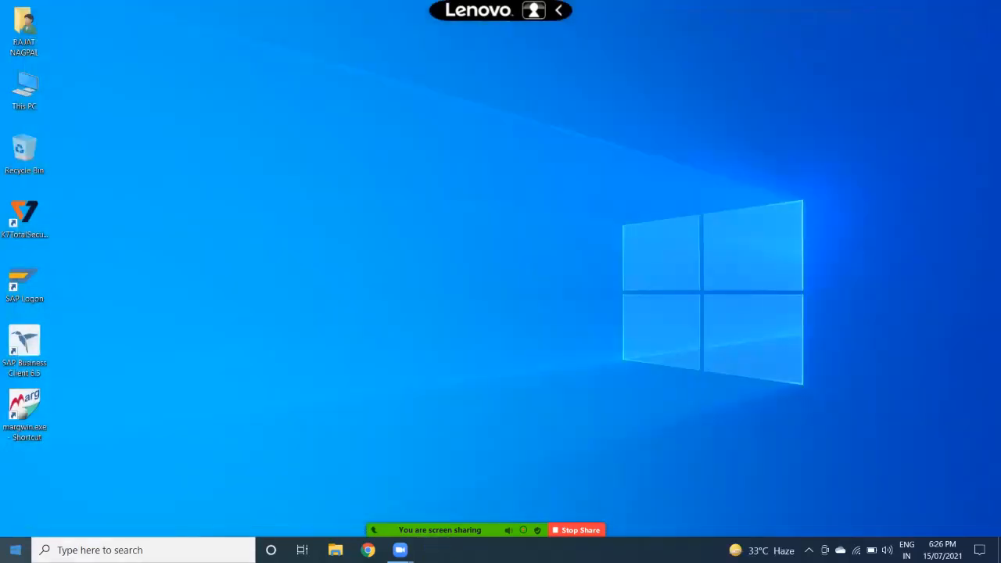
- Launch Word by searching Windows for "winword", and close it again
{"action": "left_click", "coordinate": [16, 550]}
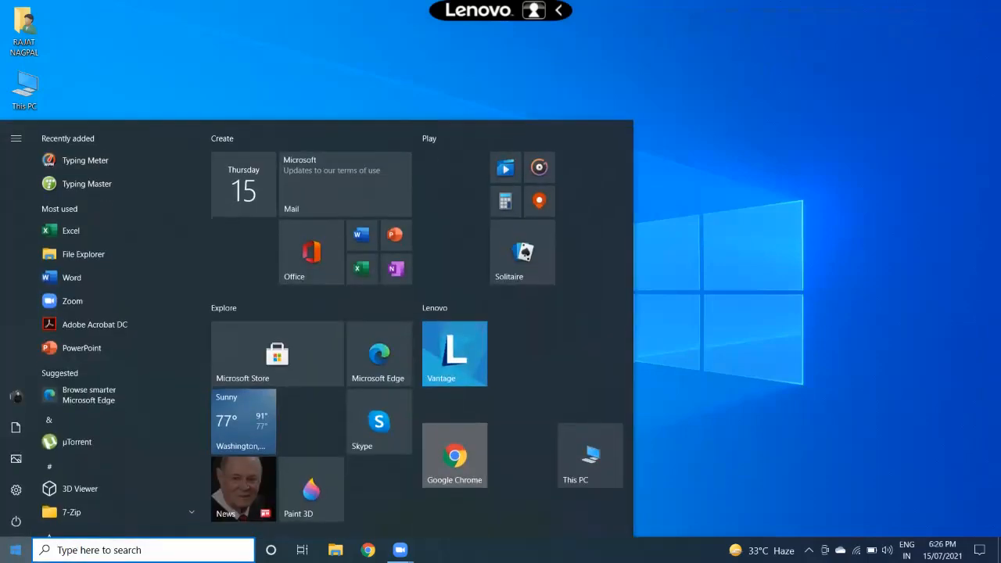
{"action": "left_click", "coordinate": [125, 550]}
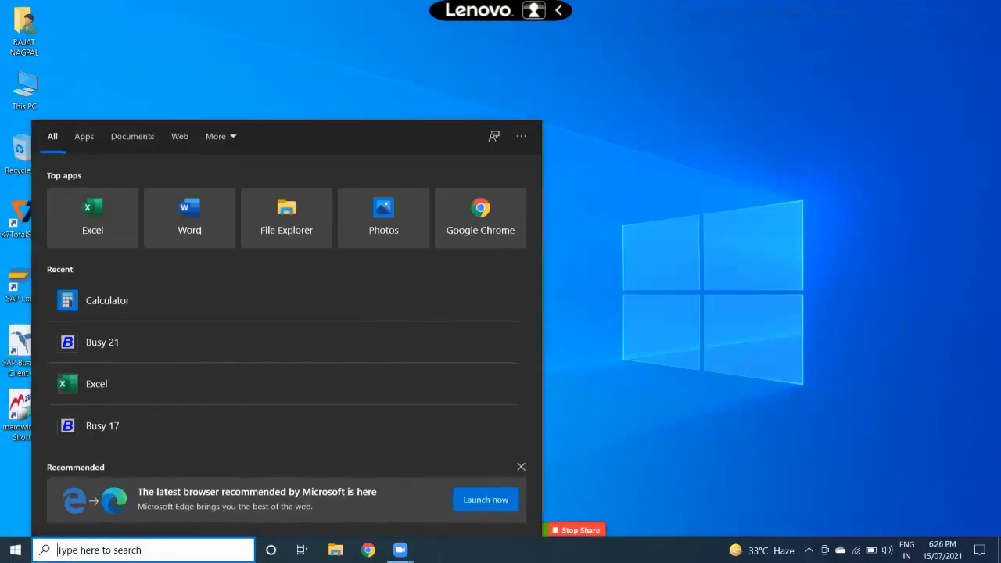
{"action": "type", "text": "winword"}
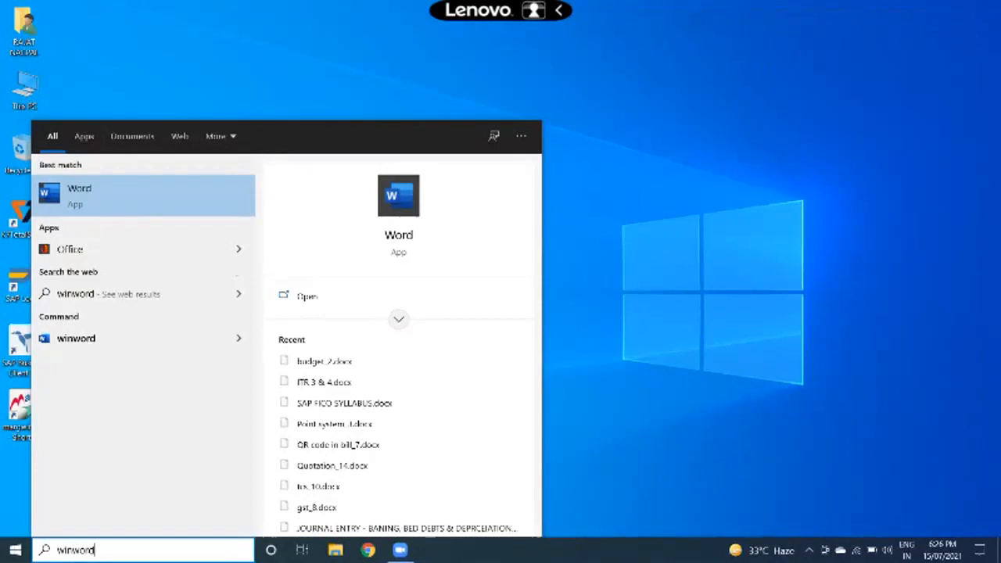
{"action": "key", "text": "Return"}
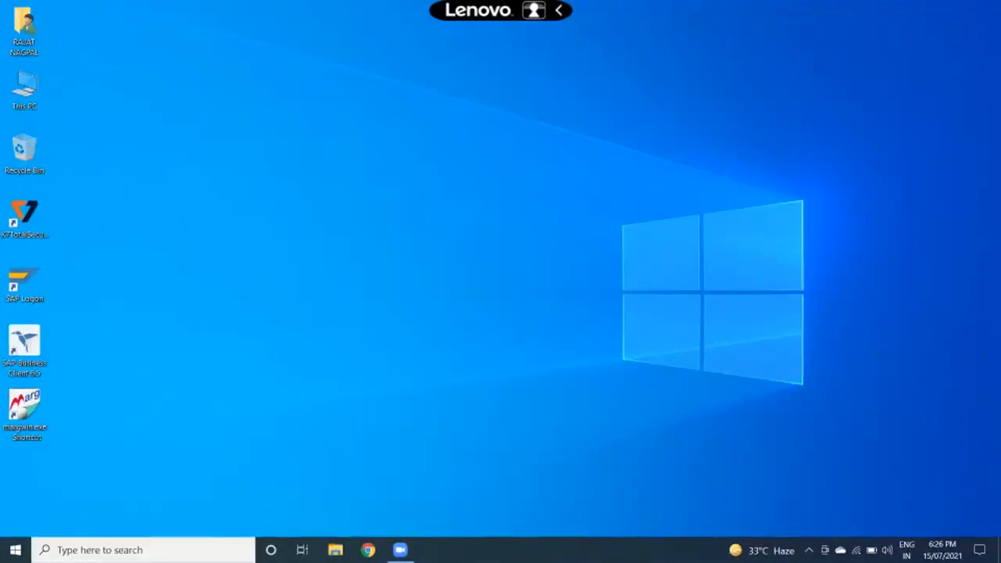
- Search Windows for "word", launch the Word app and close it again
{"action": "key", "text": "super"}
{"action": "type", "text": "word"}
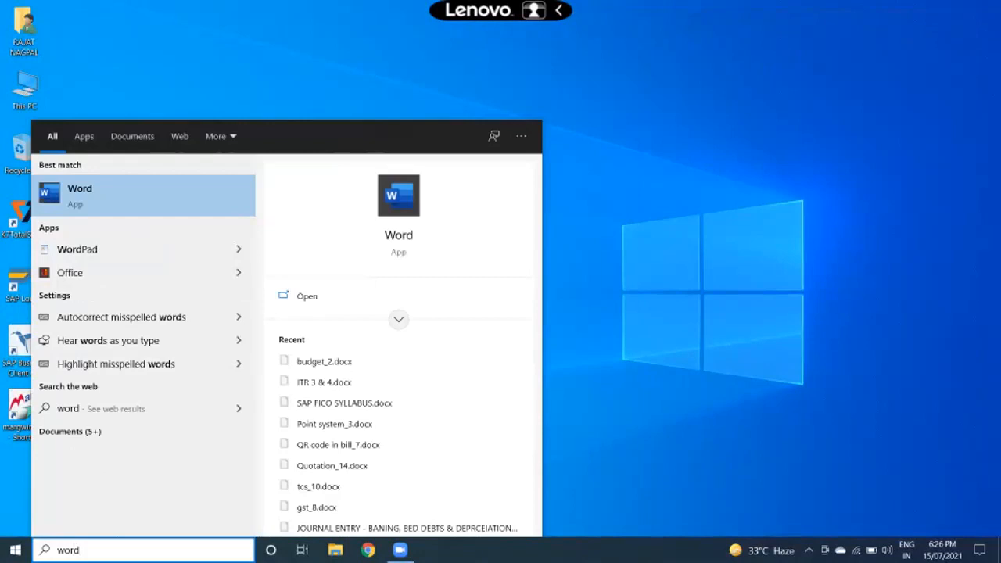
{"action": "key", "text": "Escape"}
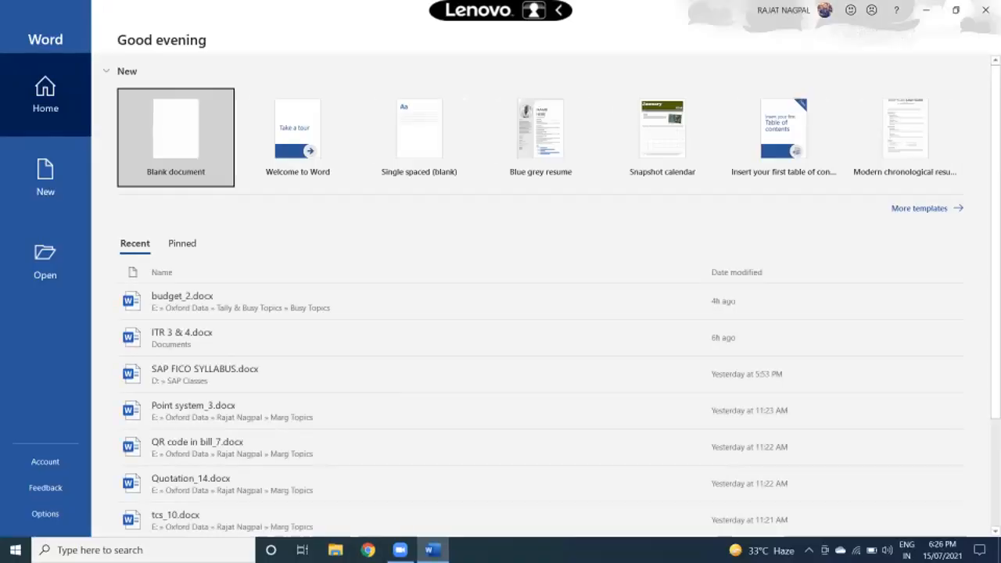
{"action": "key", "text": "alt+F4"}
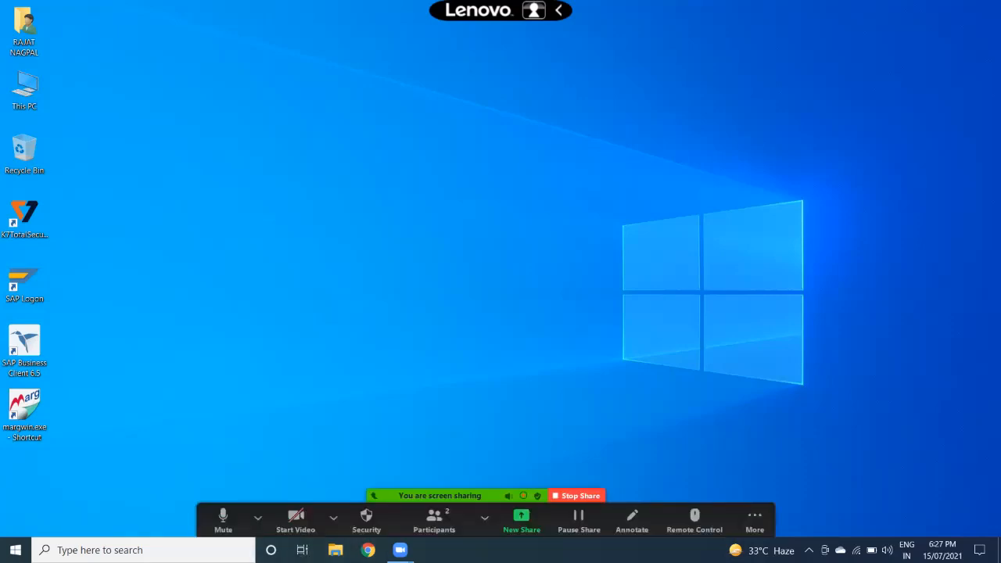
- Launch Word with the Run command "winword" and create a blank document
{"action": "key", "text": "super+r"}
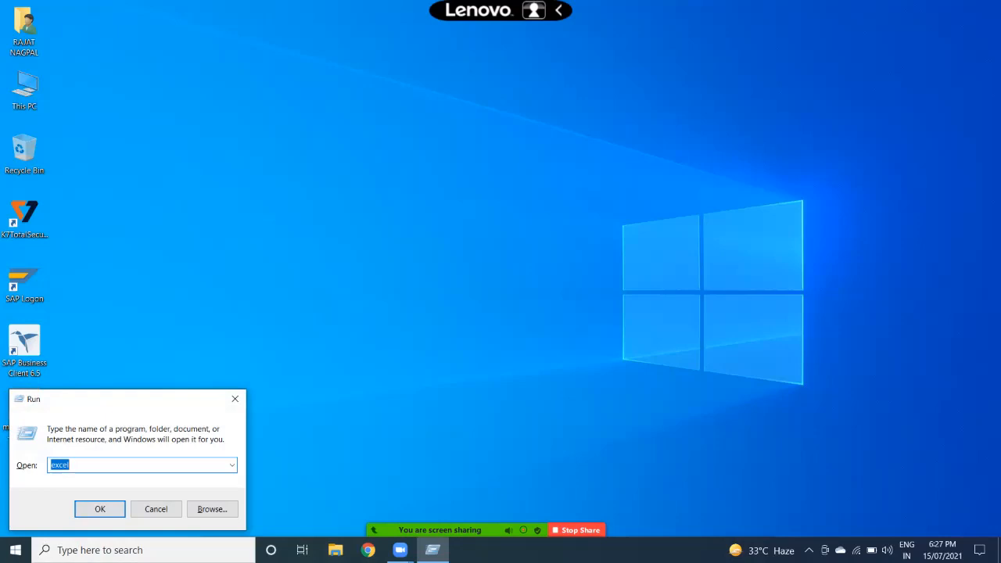
{"action": "type", "text": "winword"}
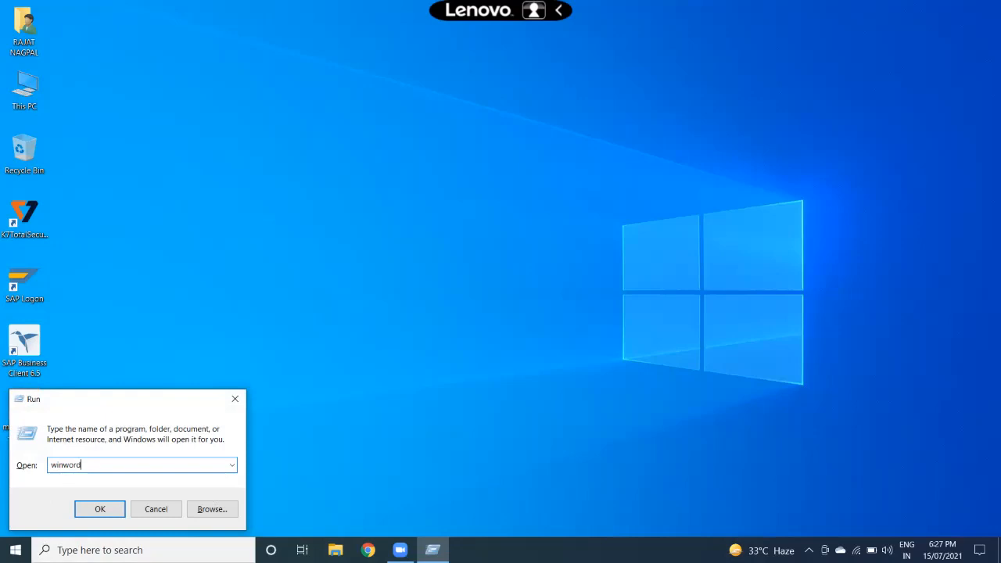
{"action": "key", "text": "Return"}
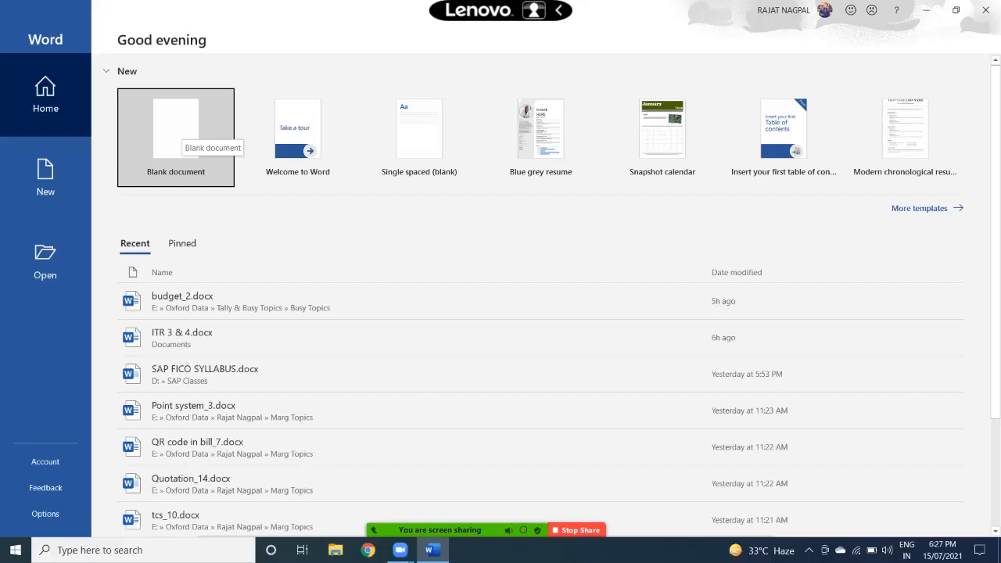
{"action": "scroll", "coordinate": [548, 336], "scroll_direction": "down", "scroll_amount": 3}
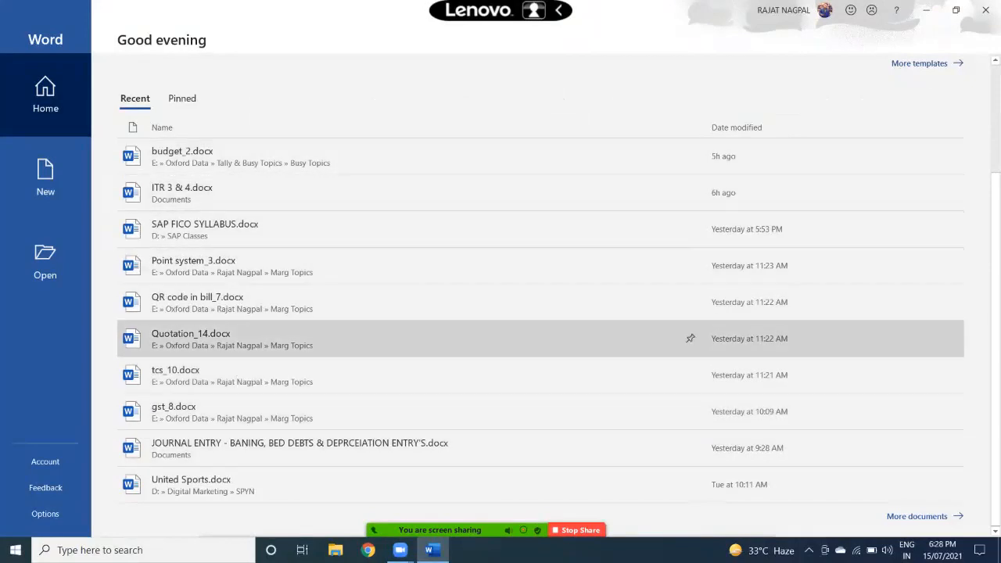
{"action": "scroll", "coordinate": [266, 338], "scroll_direction": "up", "scroll_amount": 2}
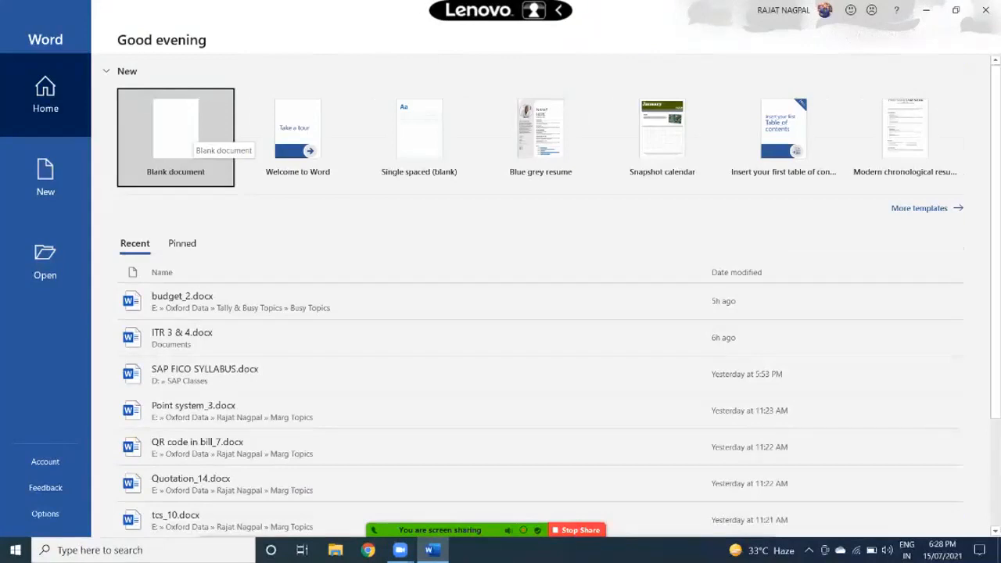
{"action": "left_click", "coordinate": [188, 141]}
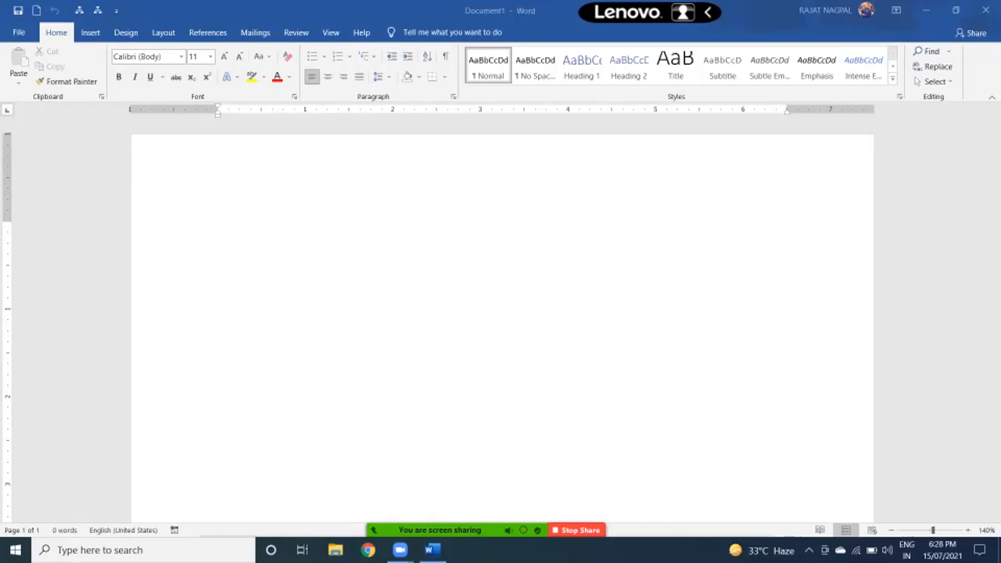
- Examine the Design, Layout, References and Home command groups available for the blank document
{"action": "mouse_move", "coordinate": [485, 530]}
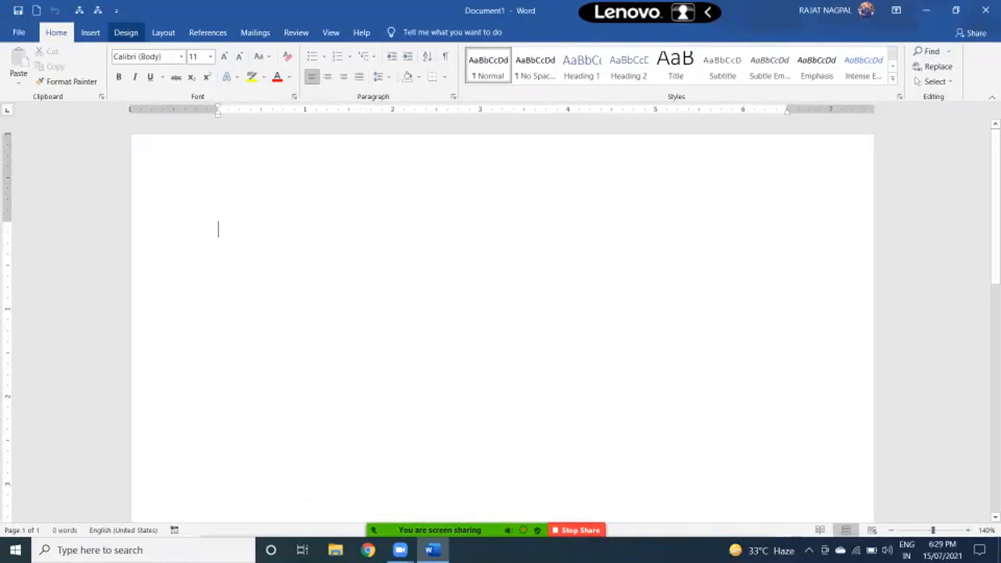
{"action": "left_click", "coordinate": [125, 32]}
{"action": "left_click", "coordinate": [164, 32]}
{"action": "left_click", "coordinate": [207, 32]}
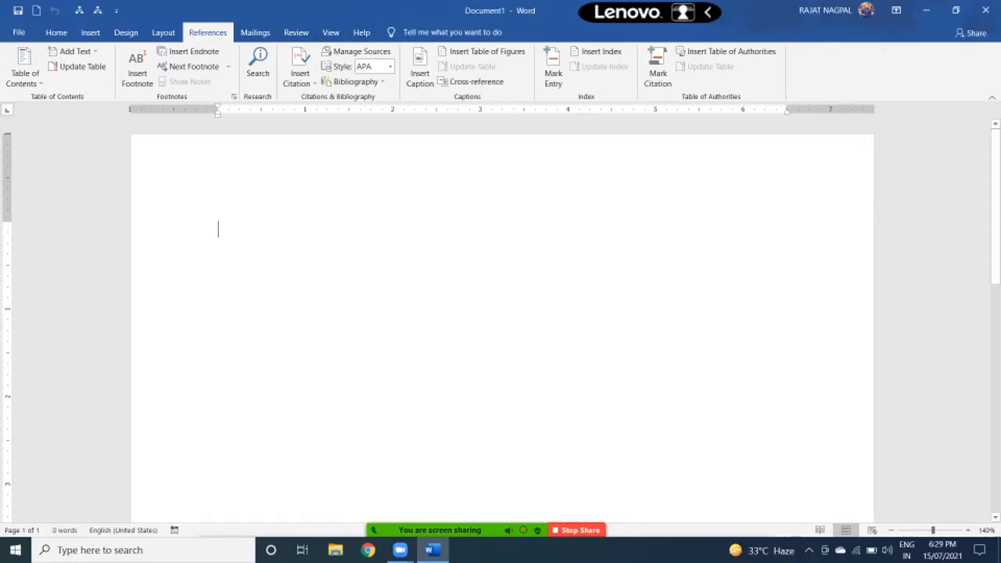
{"action": "mouse_move", "coordinate": [440, 530]}
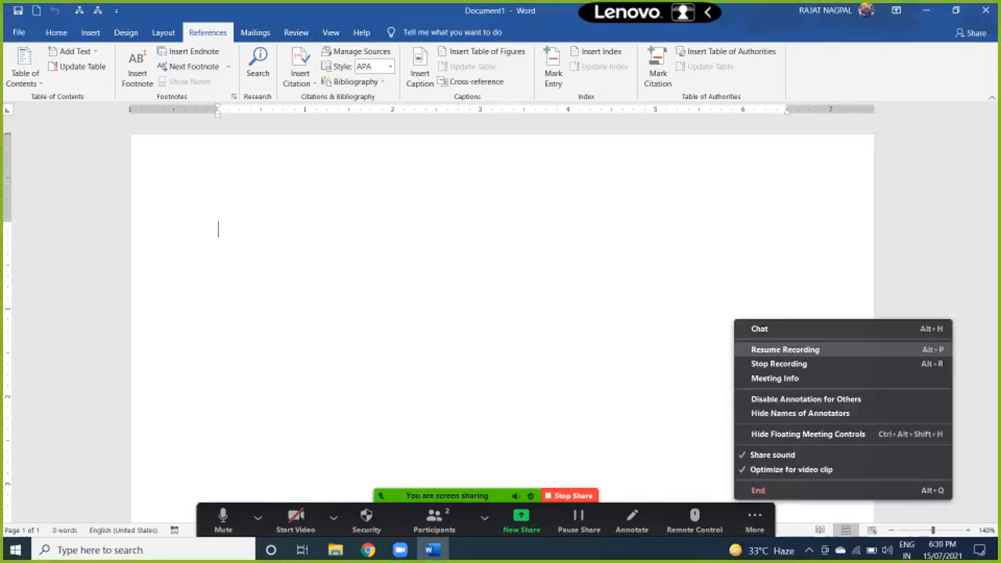
{"action": "left_click", "coordinate": [786, 349]}
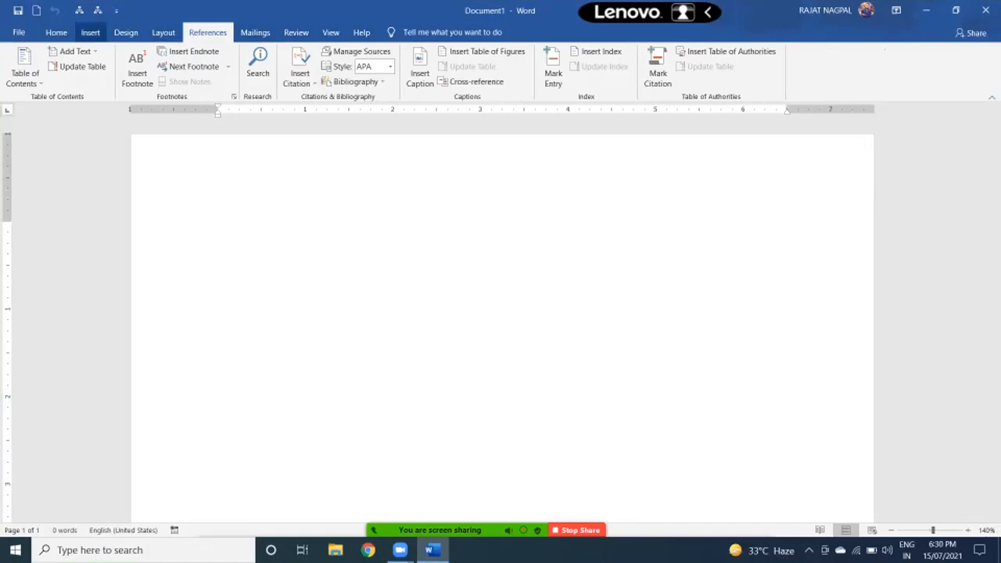
{"action": "left_click", "coordinate": [56, 32]}
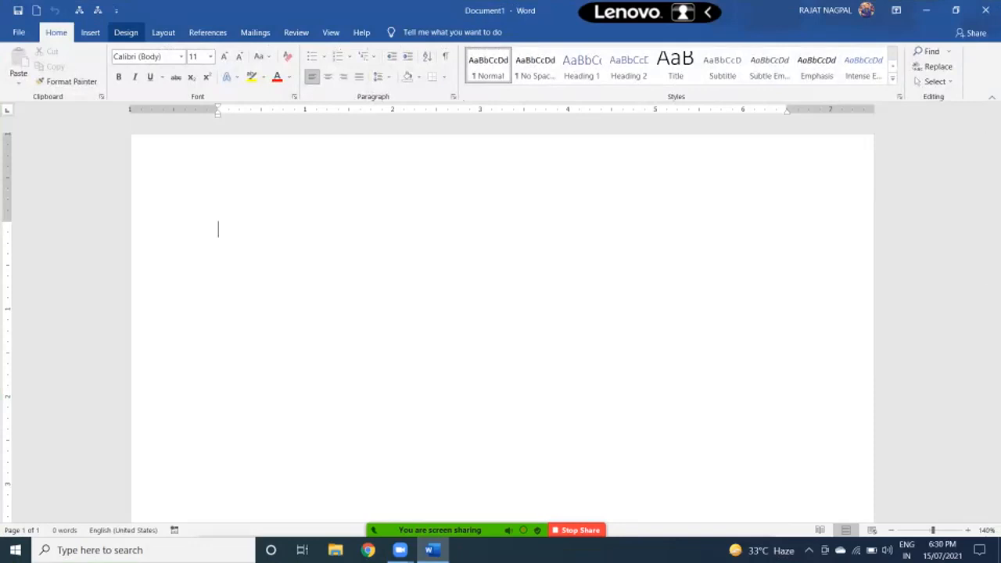
{"action": "left_click", "coordinate": [125, 32]}
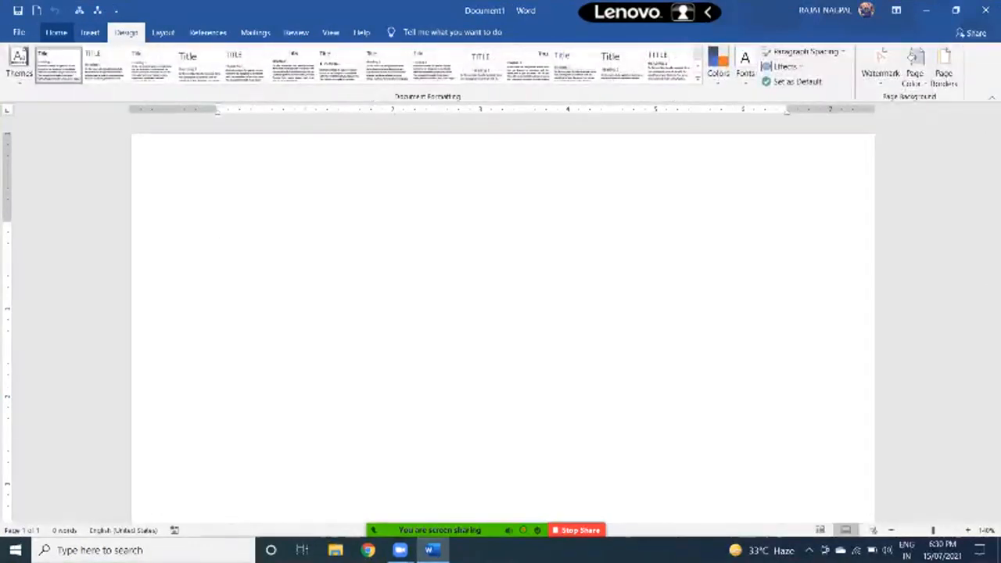
{"action": "left_click", "coordinate": [56, 32]}
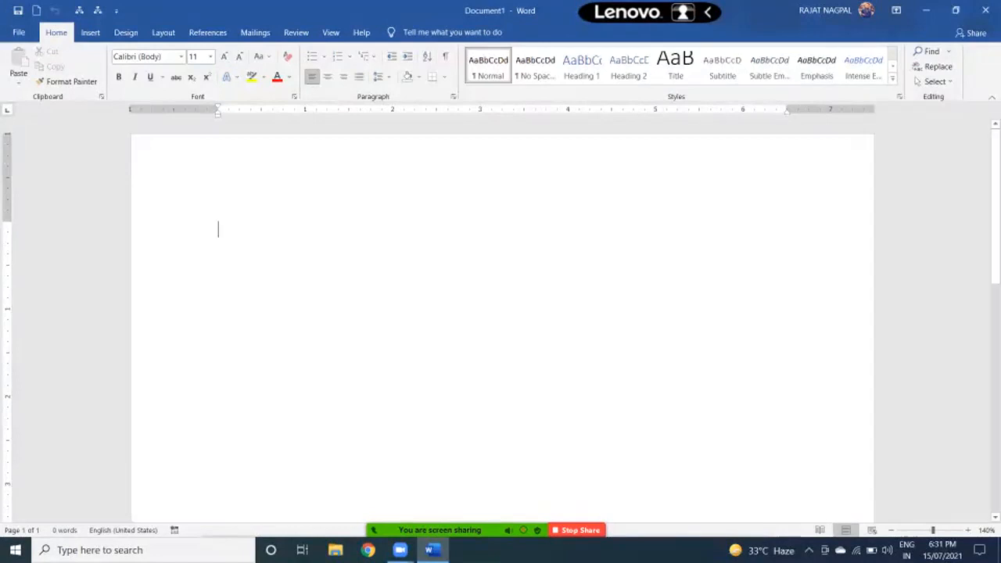
{"action": "scroll", "coordinate": [501, 313], "scroll_direction": "down", "scroll_amount": 1}
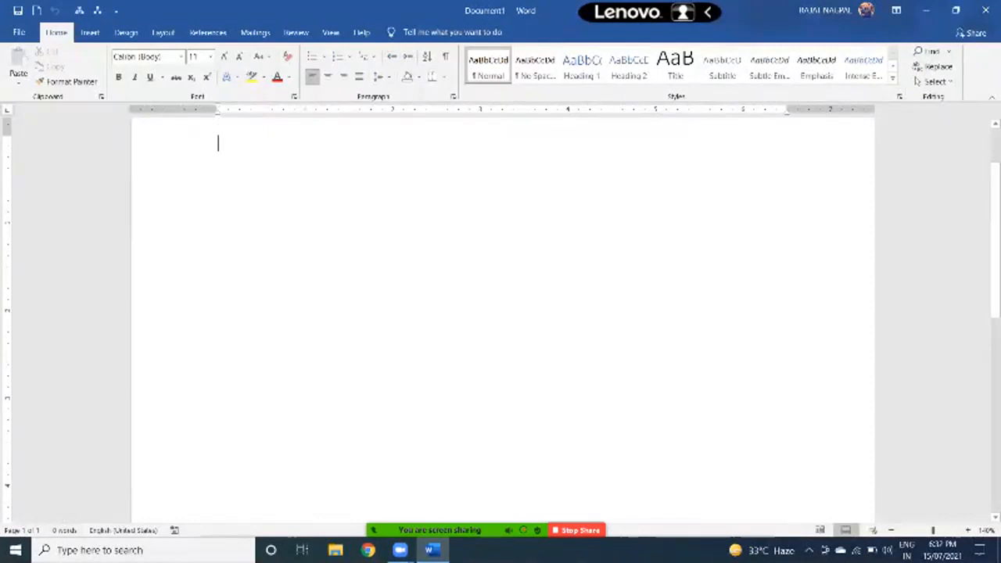
{"action": "scroll", "coordinate": [501, 313], "scroll_direction": "up", "scroll_amount": 2}
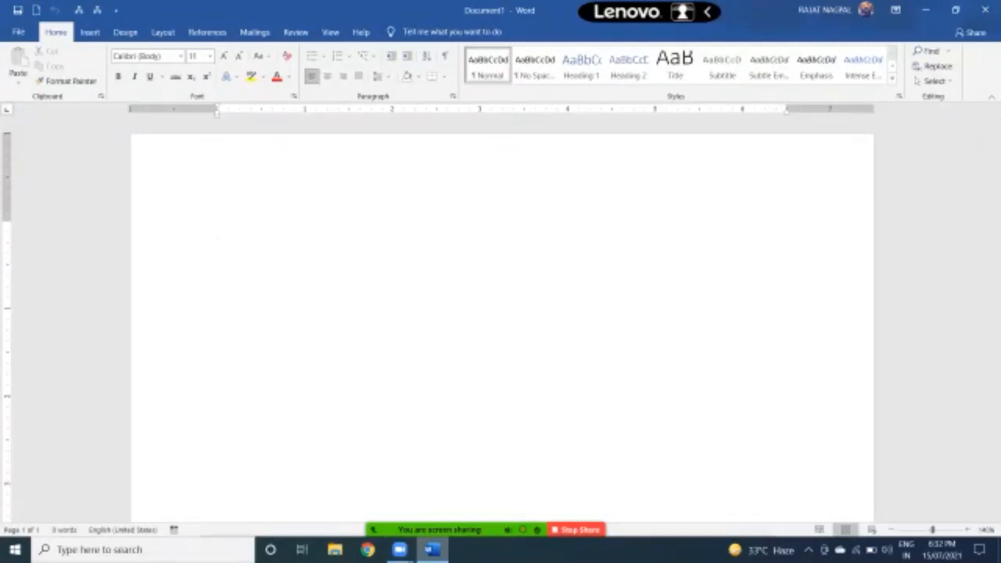
{"action": "mouse_move", "coordinate": [438, 529]}
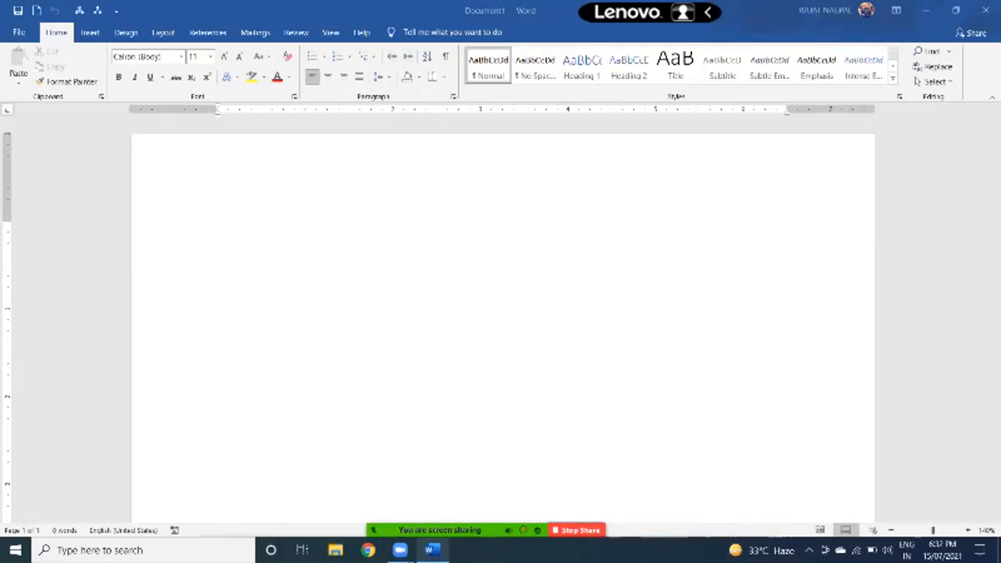
{"action": "mouse_move", "coordinate": [432, 550]}
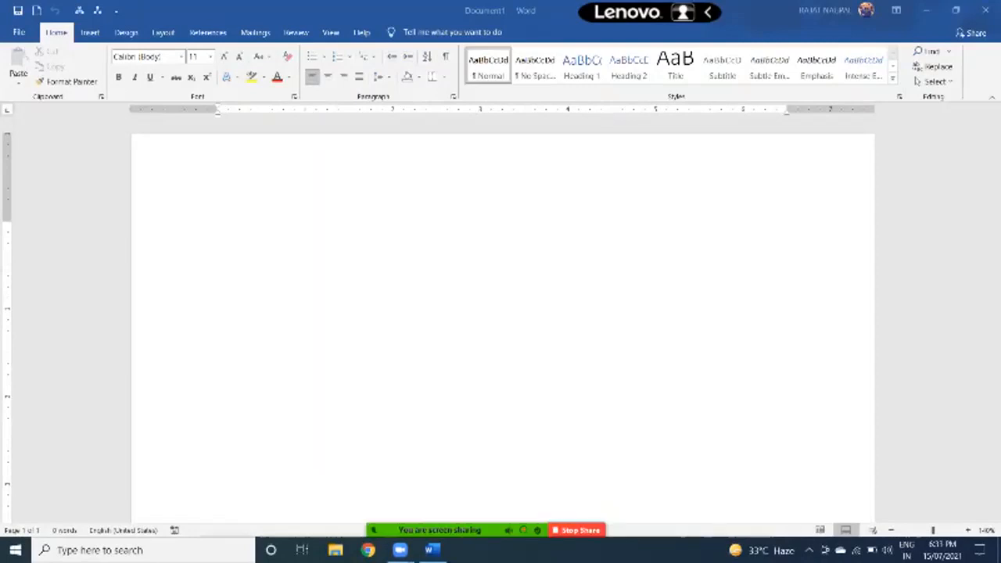
- Fill the blank document with sample paragraphs using =rand(), undo the generated text once and generate it again
{"action": "left_click", "coordinate": [218, 229]}
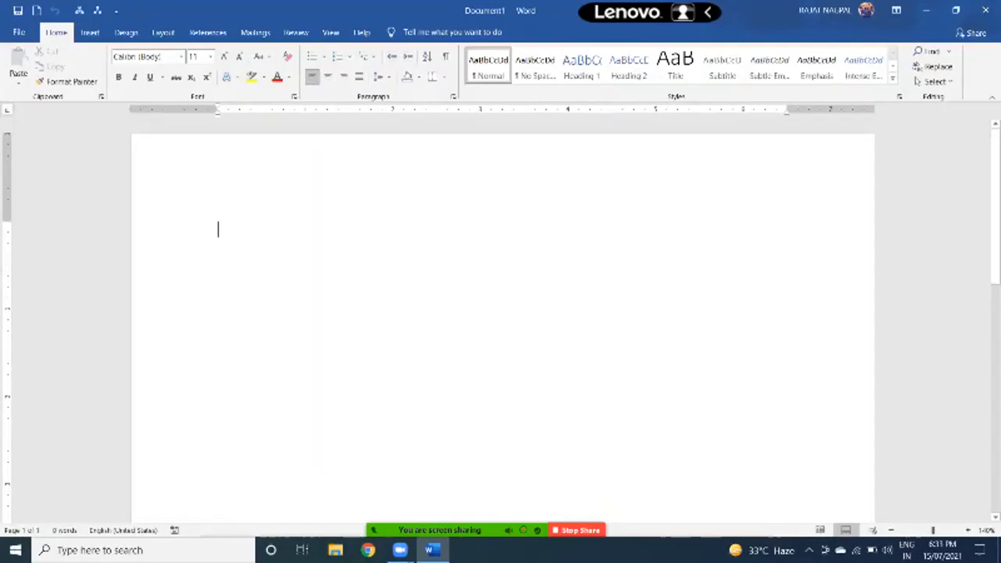
{"action": "key", "text": "Caps_Lock"}
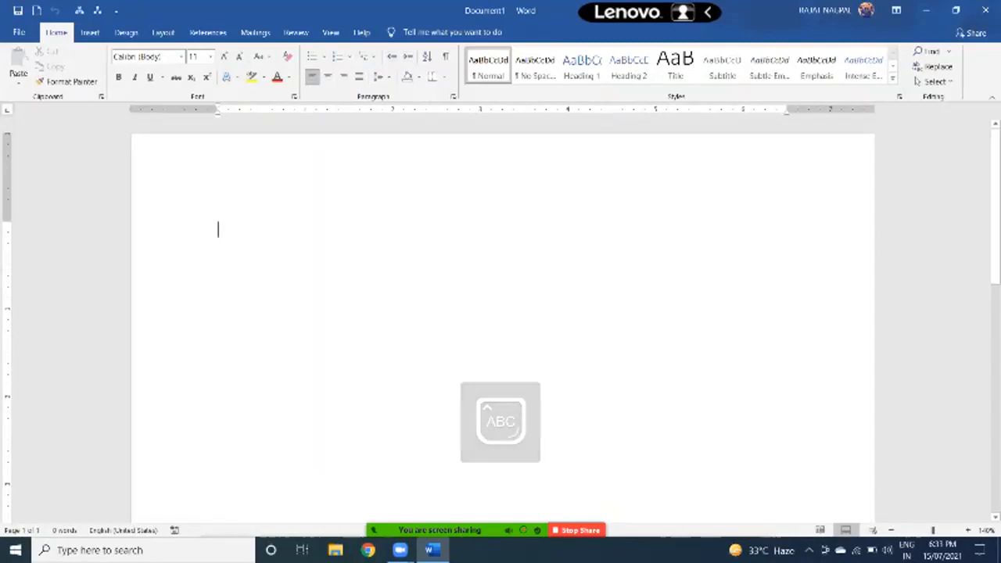
{"action": "key", "text": "Caps_Lock"}
{"action": "type", "text": "=rand"}
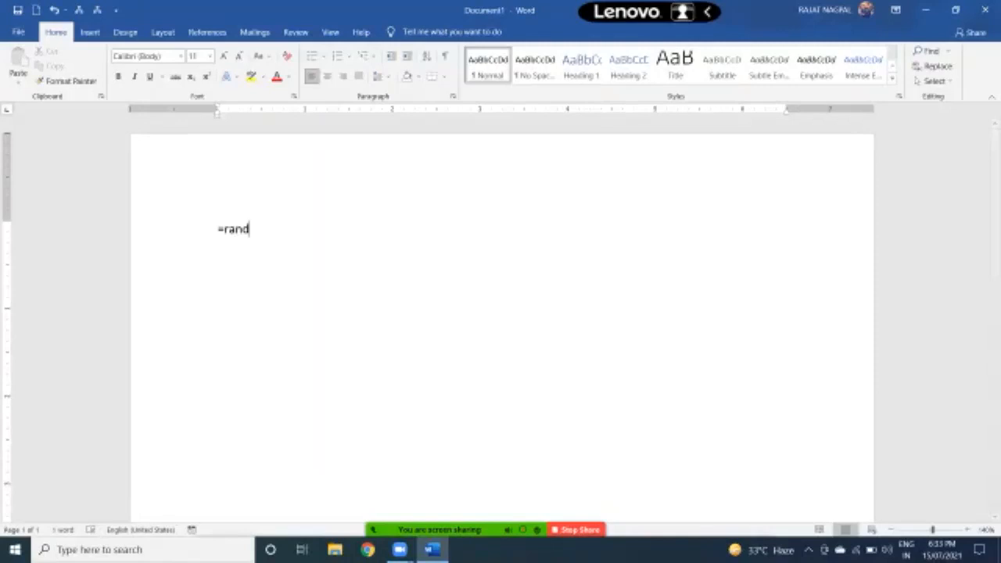
{"action": "type", "text": "()"}
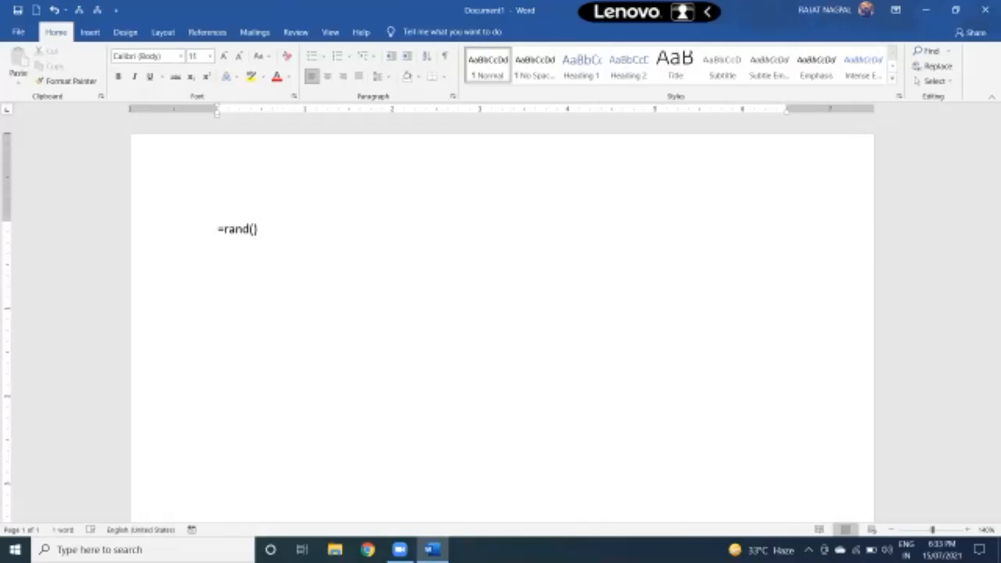
{"action": "key", "text": "Return"}
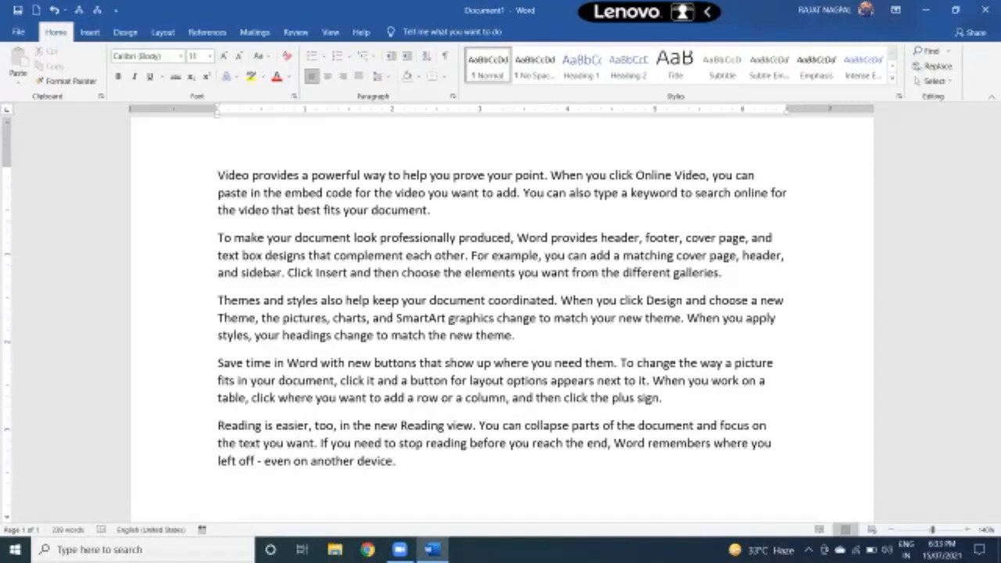
{"action": "key", "text": "ctrl+z"}
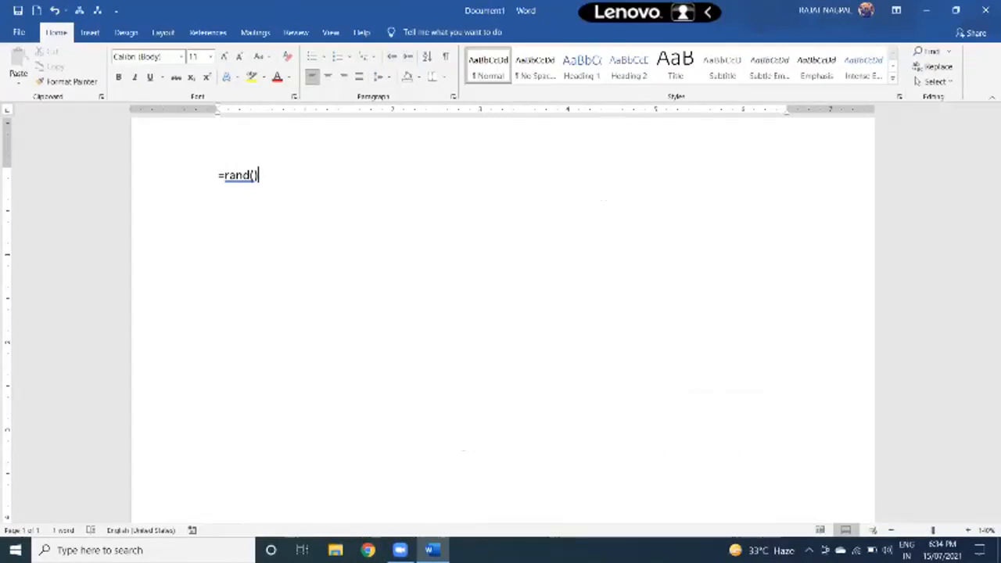
{"action": "key", "text": "Return"}
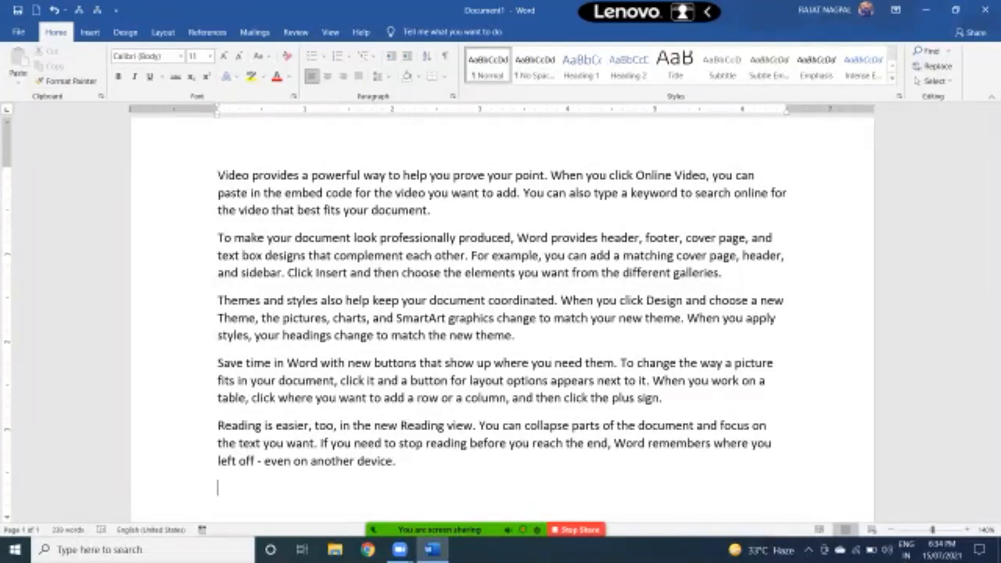
- Move the opening "Video provides a powerful way" paragraph to the end of the document by cutting and pasting it
{"action": "left_click_drag", "start_coordinate": [218, 175], "coordinate": [436, 210]}
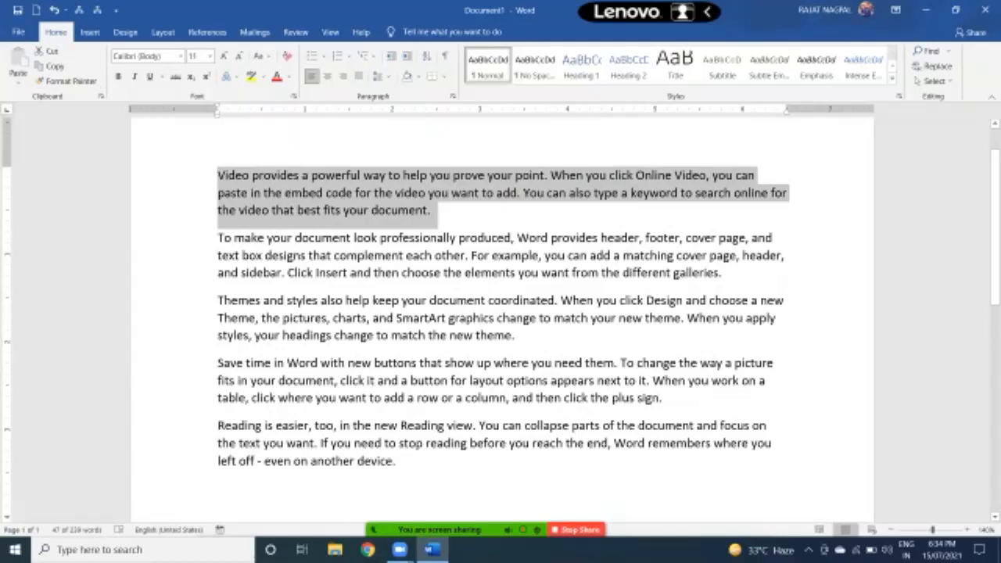
{"action": "key", "text": "ctrl+x"}
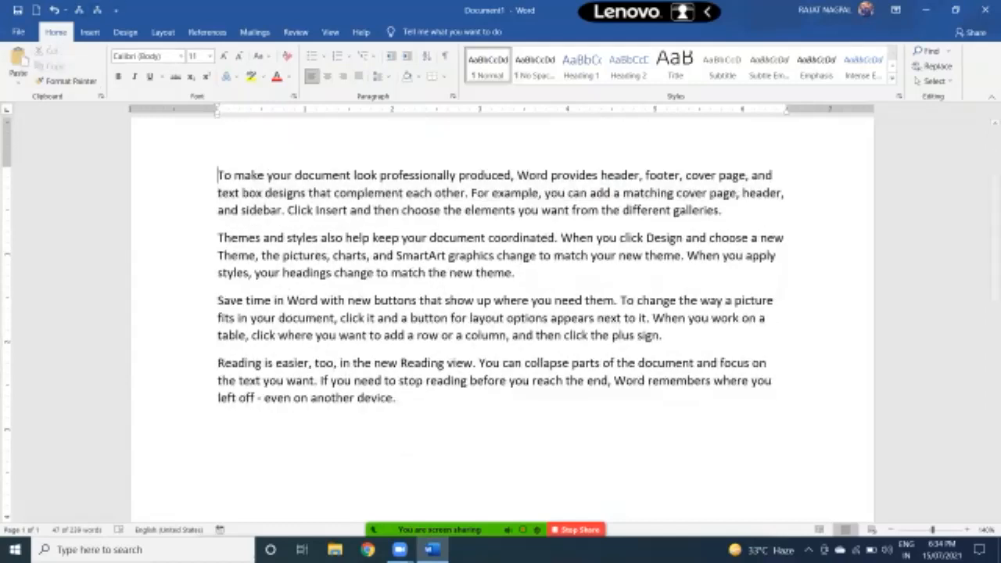
{"action": "left_click", "coordinate": [218, 425]}
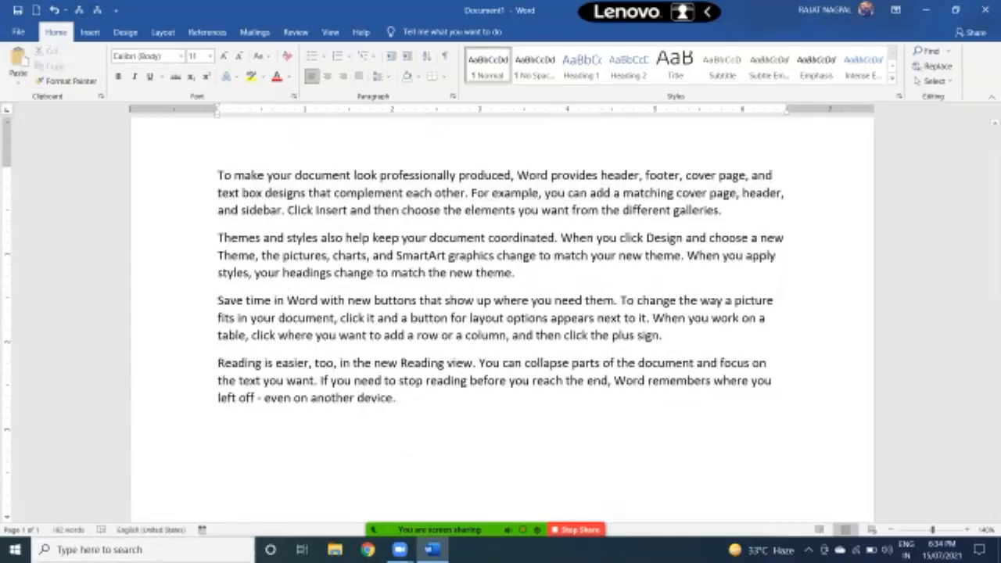
{"action": "key", "text": "ctrl+v"}
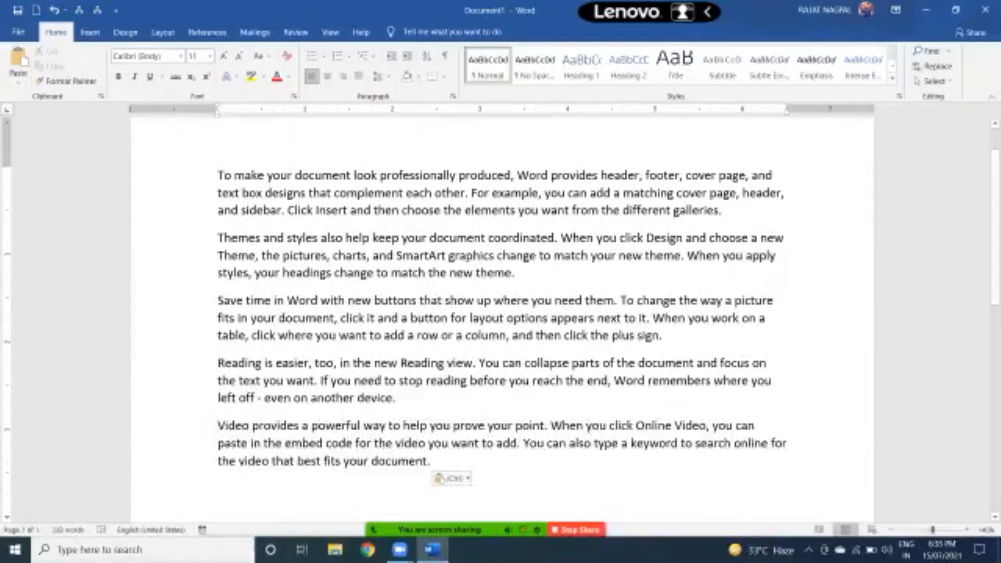
- Copy the first paragraph, "To make your document look professionally produced", and paste it at the end of the document
{"action": "left_click_drag", "start_coordinate": [218, 175], "coordinate": [723, 210]}
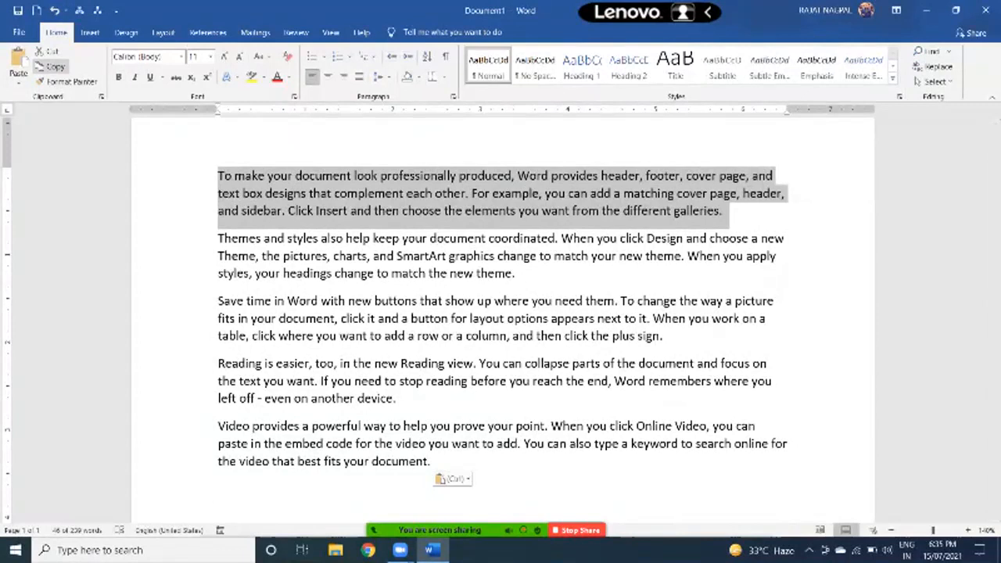
{"action": "left_click", "coordinate": [55, 66]}
{"action": "scroll", "coordinate": [502, 321], "scroll_direction": "down", "scroll_amount": 3}
{"action": "left_click", "coordinate": [219, 314]}
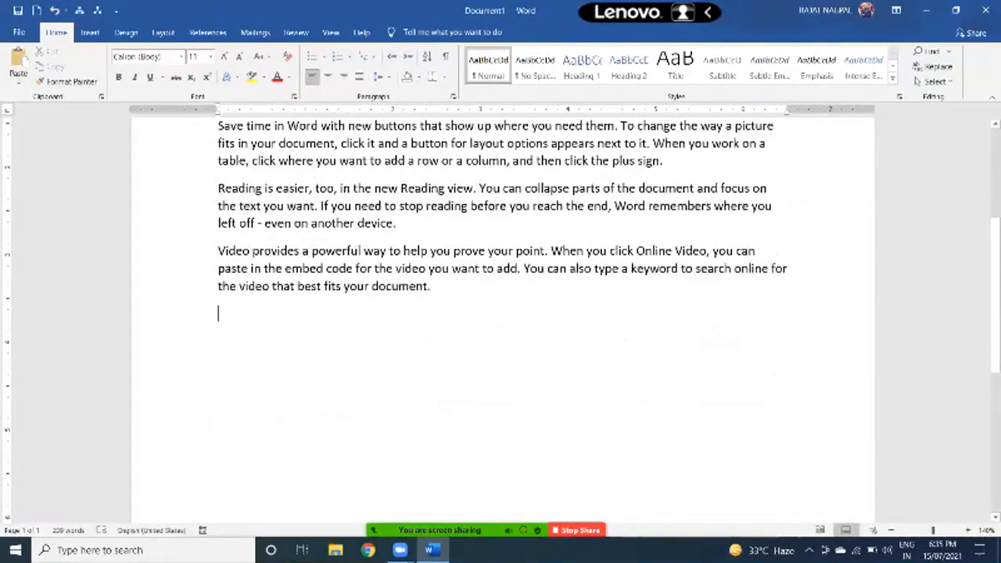
{"action": "left_click", "coordinate": [17, 63]}
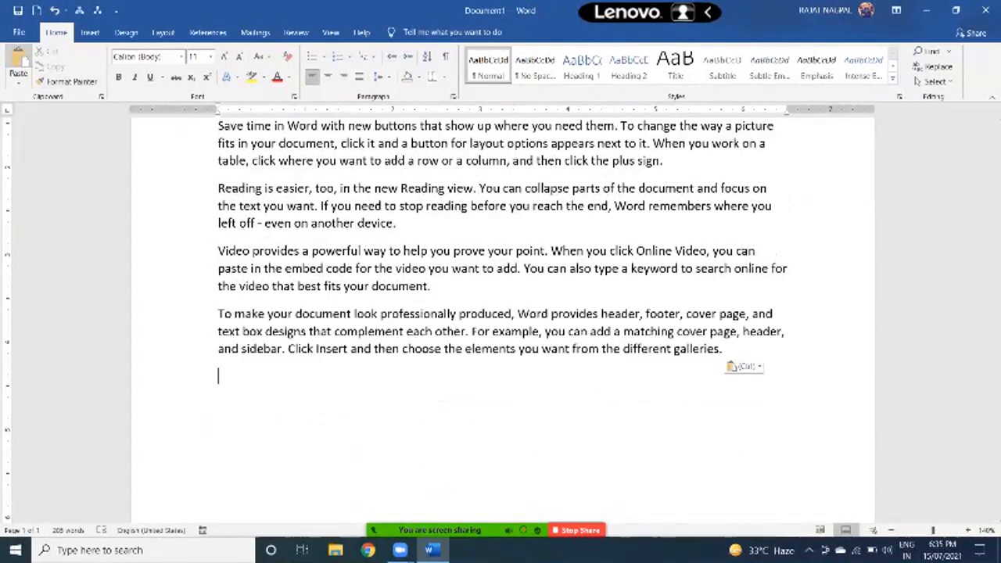
{"action": "scroll", "coordinate": [500, 313], "scroll_direction": "up", "scroll_amount": 2}
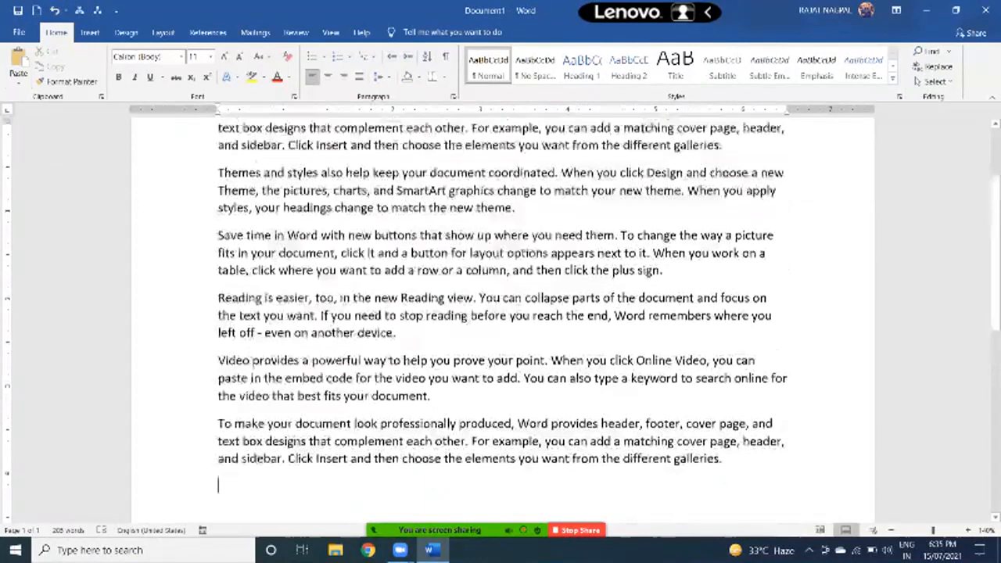
{"action": "key", "text": "ctrl+v"}
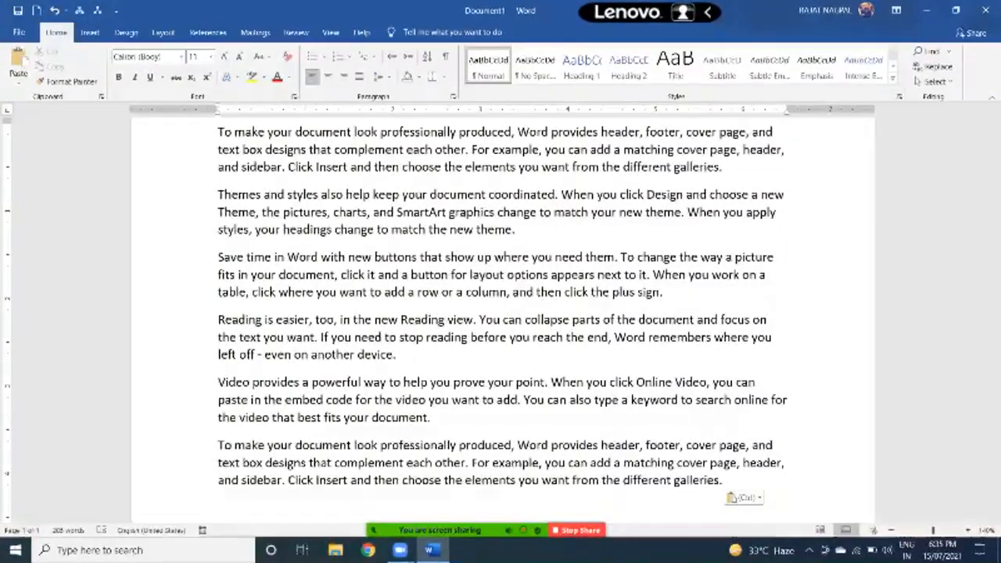
{"action": "scroll", "coordinate": [500, 312], "scroll_direction": "up", "scroll_amount": 1}
{"action": "scroll", "coordinate": [501, 312], "scroll_direction": "down", "scroll_amount": 2}
{"action": "scroll", "coordinate": [500, 313], "scroll_direction": "up", "scroll_amount": 1}
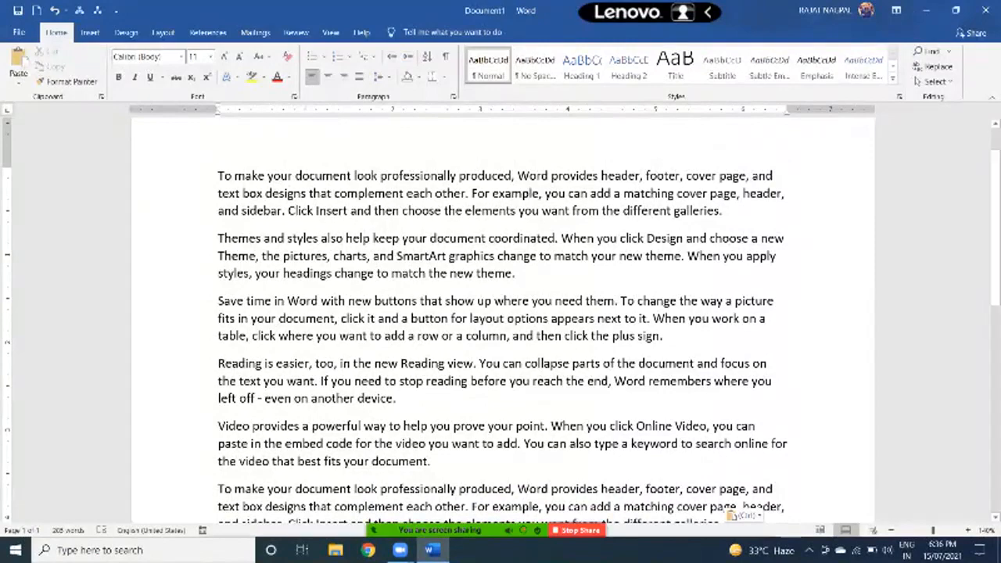
- Magnify the screen to 200%, and try Book-man Light Lys before applying Comic Sans MS to the first paragraph's text through "matching"
{"action": "key", "text": "super+plus"}
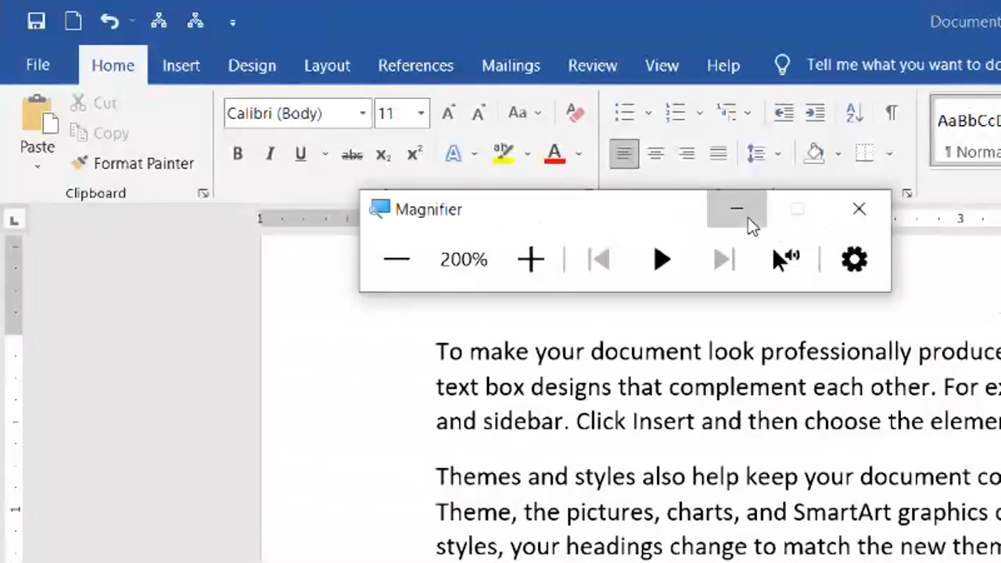
{"action": "left_click", "coordinate": [748, 219]}
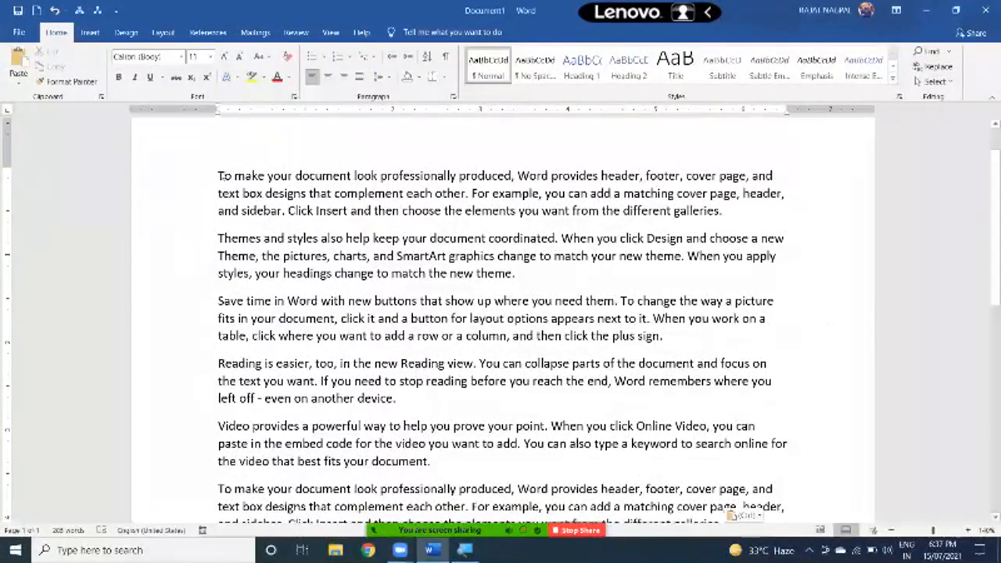
{"action": "left_click_drag", "start_coordinate": [223, 176], "coordinate": [675, 192]}
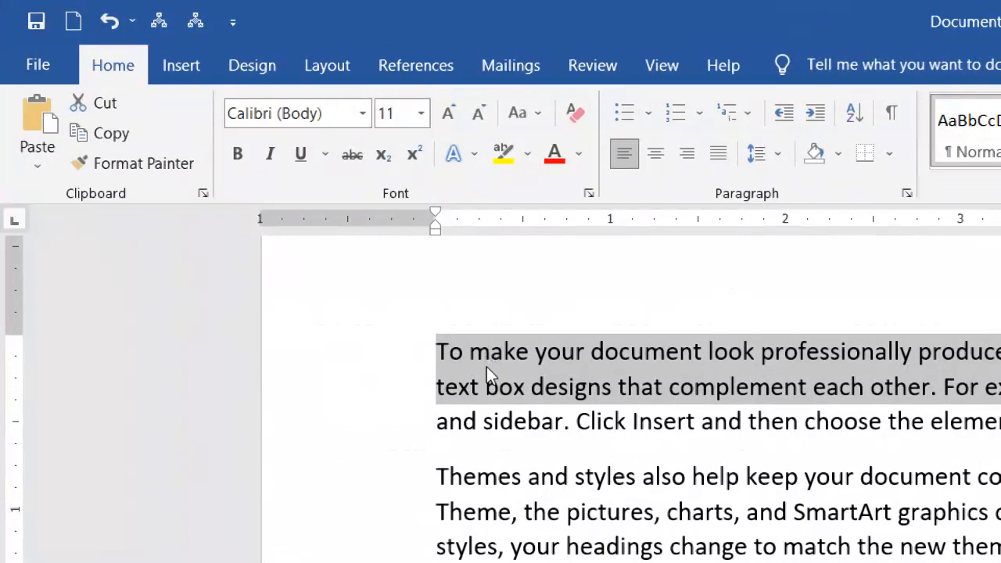
{"action": "left_click", "coordinate": [362, 114]}
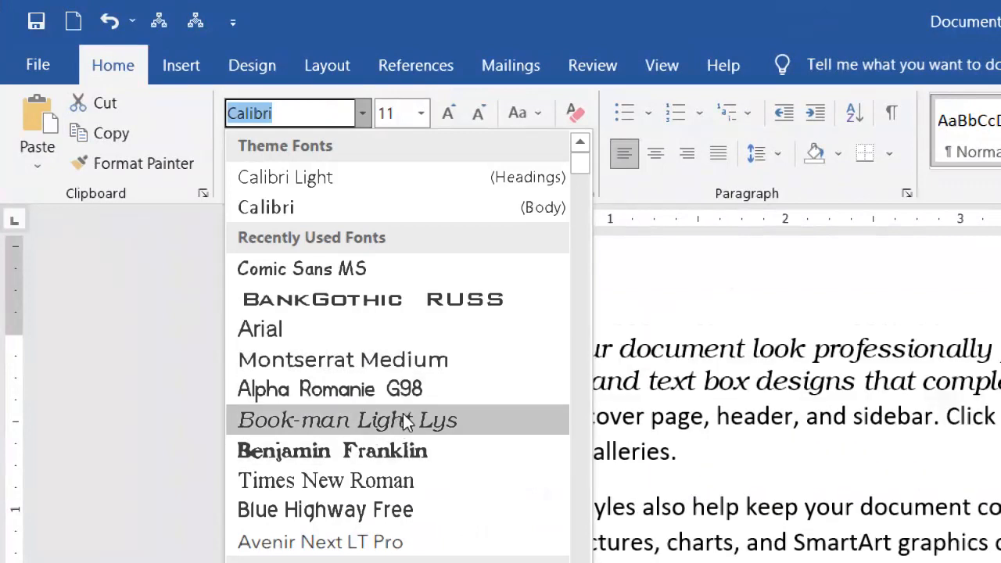
{"action": "left_click", "coordinate": [404, 419]}
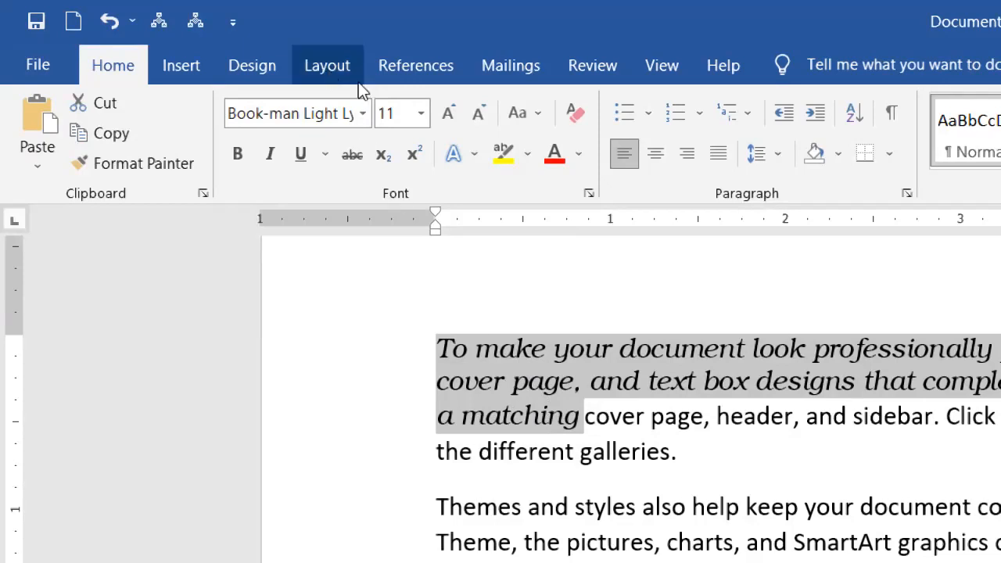
{"action": "left_click", "coordinate": [364, 115]}
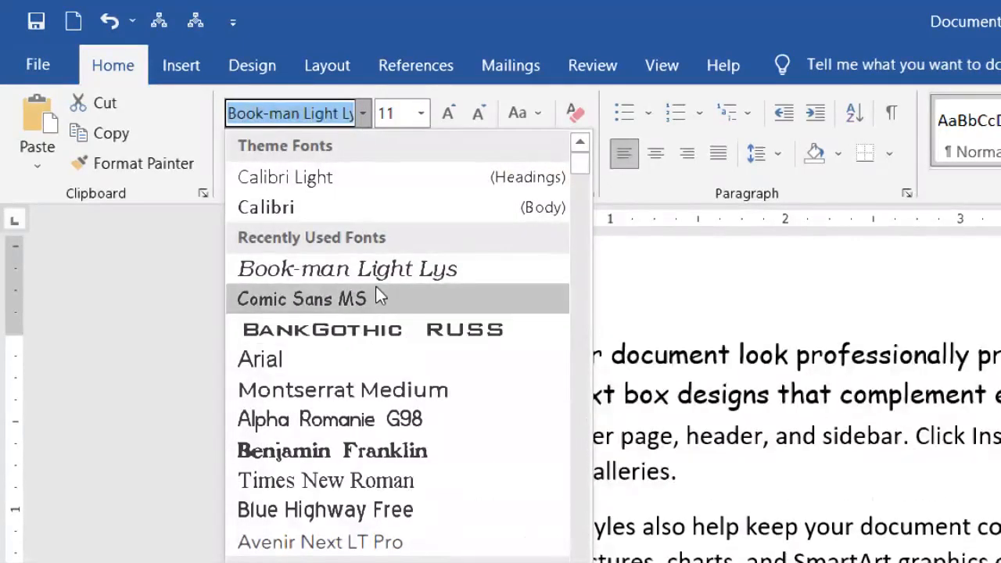
{"action": "left_click", "coordinate": [376, 295]}
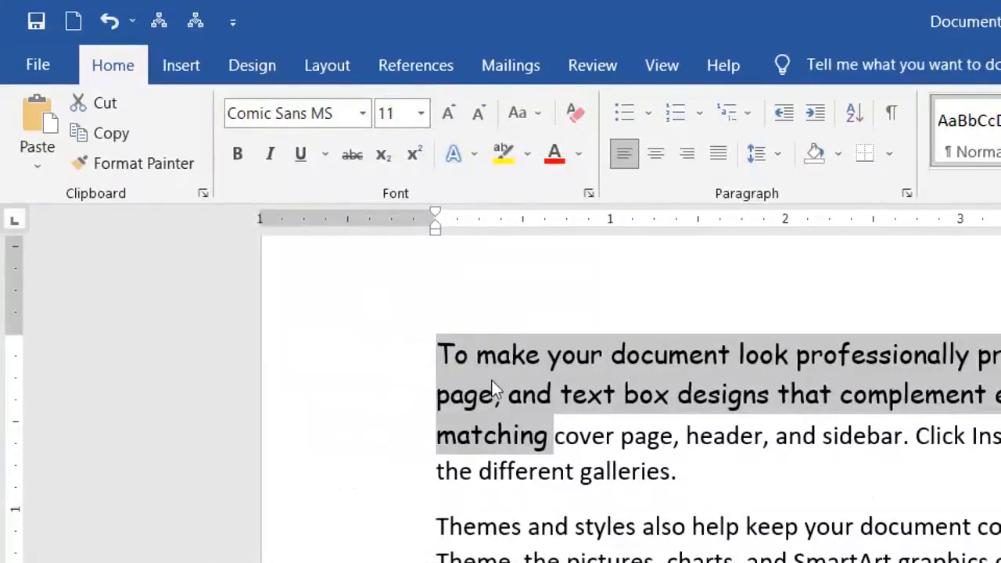
- Keep the selected text at size 11, enlarge it by two increments, and shrink it to size 10
{"action": "left_click", "coordinate": [421, 114]}
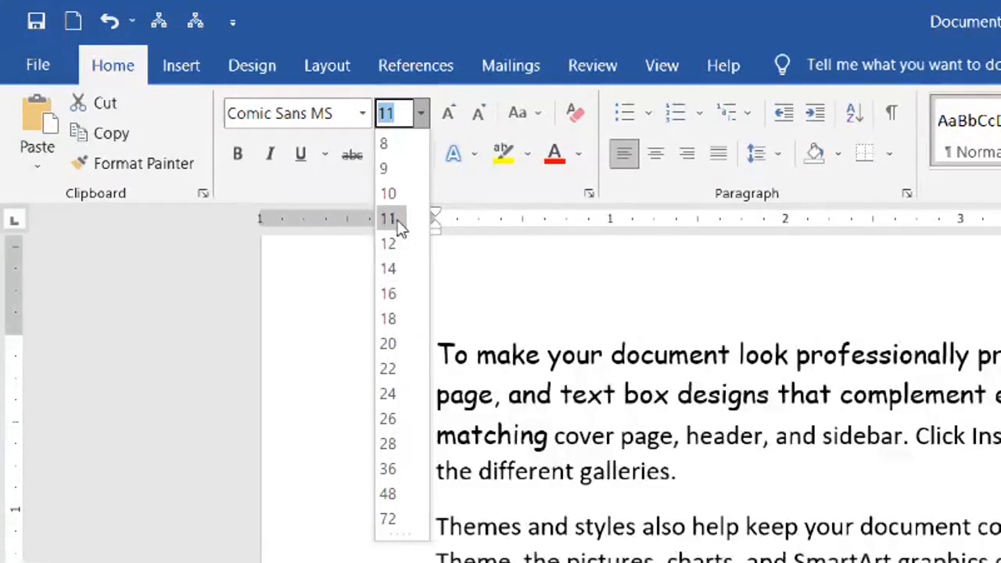
{"action": "left_click", "coordinate": [391, 218]}
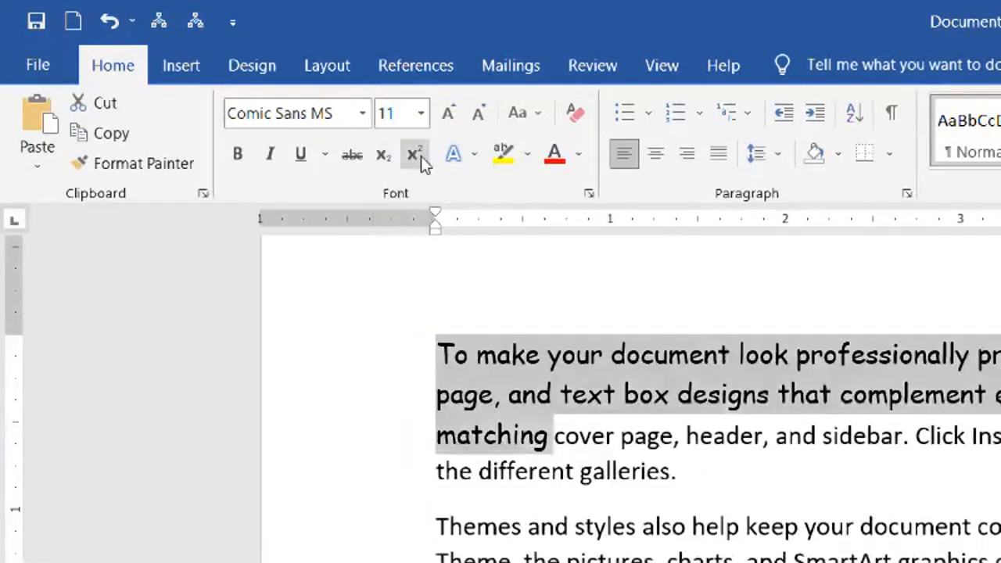
{"action": "left_click", "coordinate": [449, 116]}
{"action": "left_click", "coordinate": [448, 116]}
{"action": "left_click", "coordinate": [473, 117]}
{"action": "left_click", "coordinate": [473, 118]}
{"action": "left_click", "coordinate": [473, 118]}
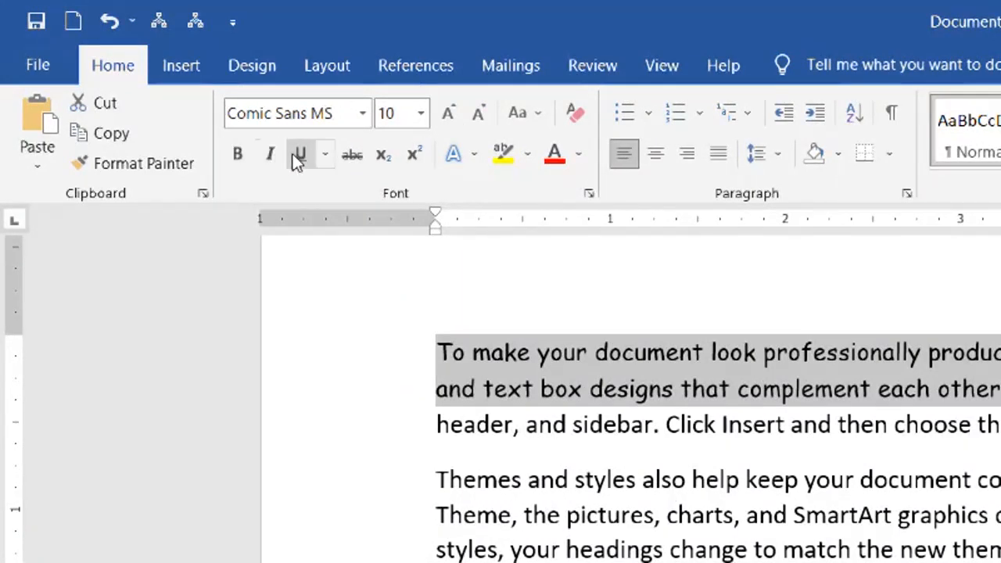
- Make the selected opening text bold, italic and underlined, toggling italic on and off several times to compare
{"action": "left_click", "coordinate": [237, 154]}
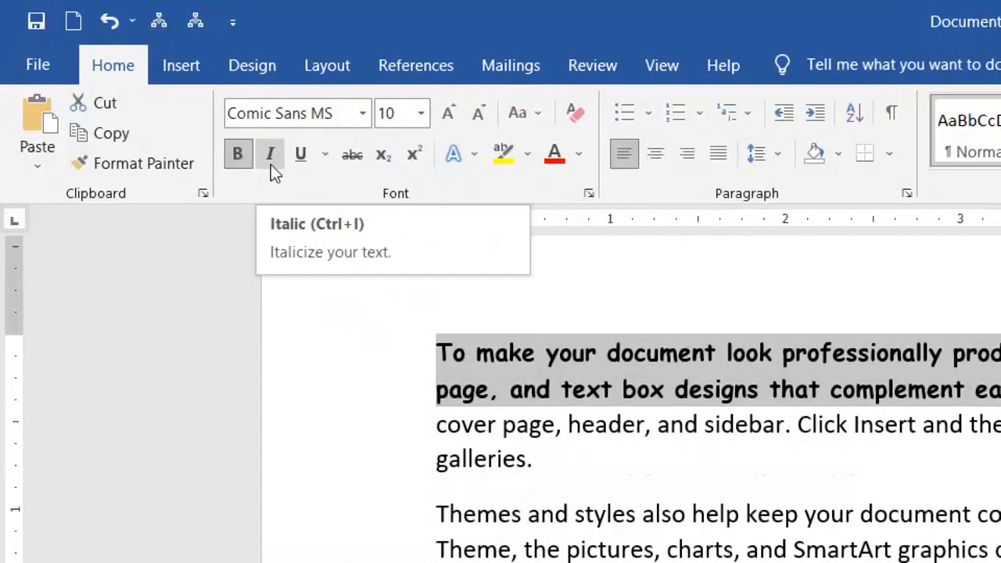
{"action": "left_click", "coordinate": [271, 154]}
{"action": "left_click", "coordinate": [271, 154]}
{"action": "left_click", "coordinate": [271, 154]}
{"action": "left_click", "coordinate": [271, 154]}
{"action": "left_click", "coordinate": [271, 164]}
{"action": "left_click", "coordinate": [271, 165]}
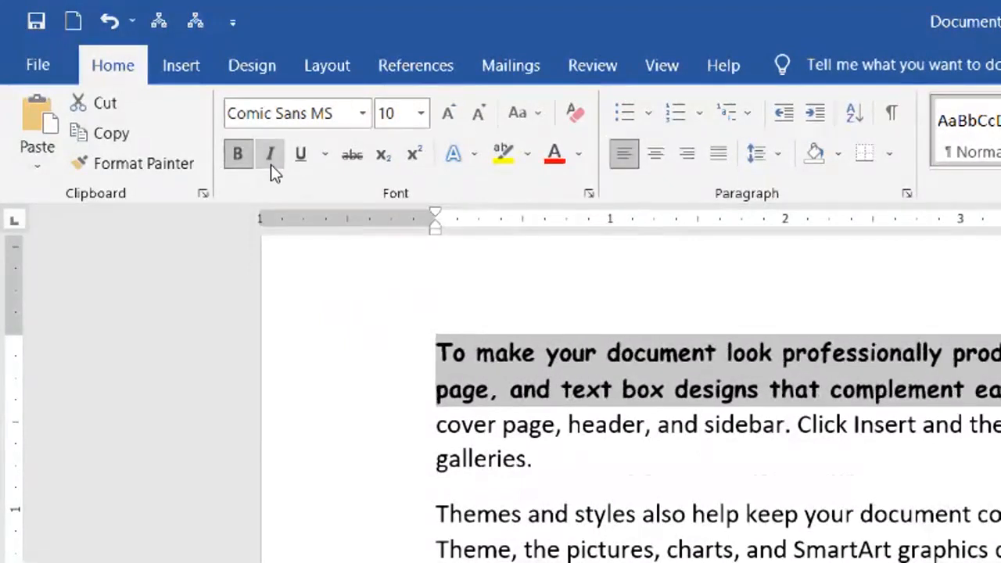
{"action": "left_click", "coordinate": [271, 164]}
{"action": "left_click", "coordinate": [270, 164]}
{"action": "left_click", "coordinate": [270, 164]}
{"action": "left_click", "coordinate": [271, 165]}
{"action": "left_click", "coordinate": [271, 164]}
{"action": "left_click", "coordinate": [270, 164]}
{"action": "left_click", "coordinate": [270, 164]}
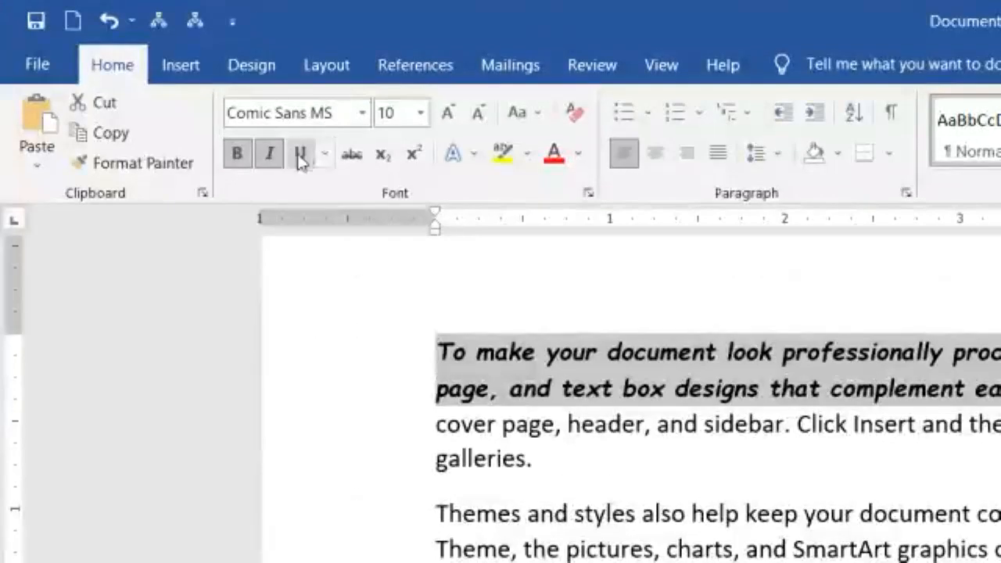
{"action": "left_click", "coordinate": [299, 154]}
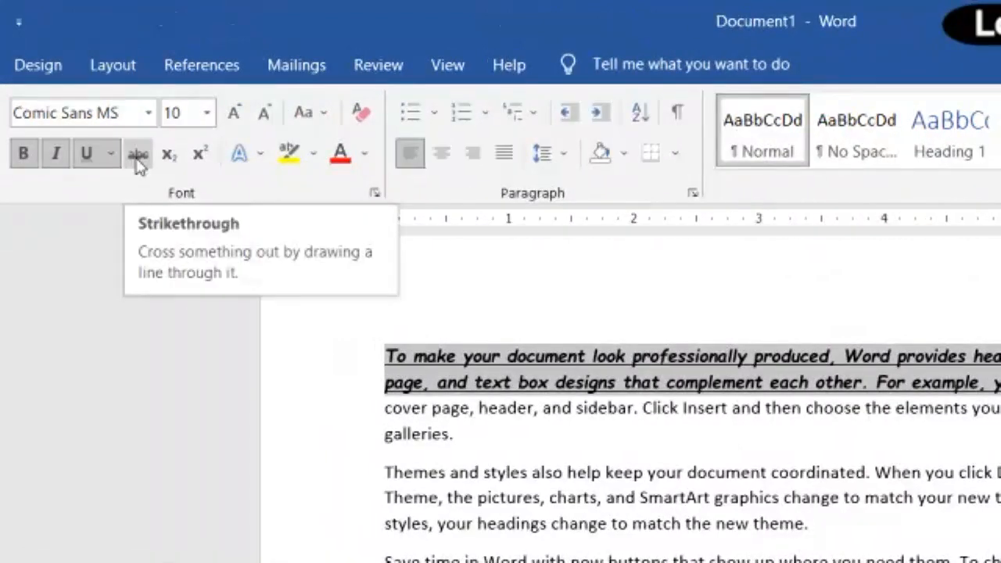
- Enter the number 15999 on the empty line below the last paragraph
{"action": "scroll", "coordinate": [417, 409], "scroll_direction": "down", "scroll_amount": 6}
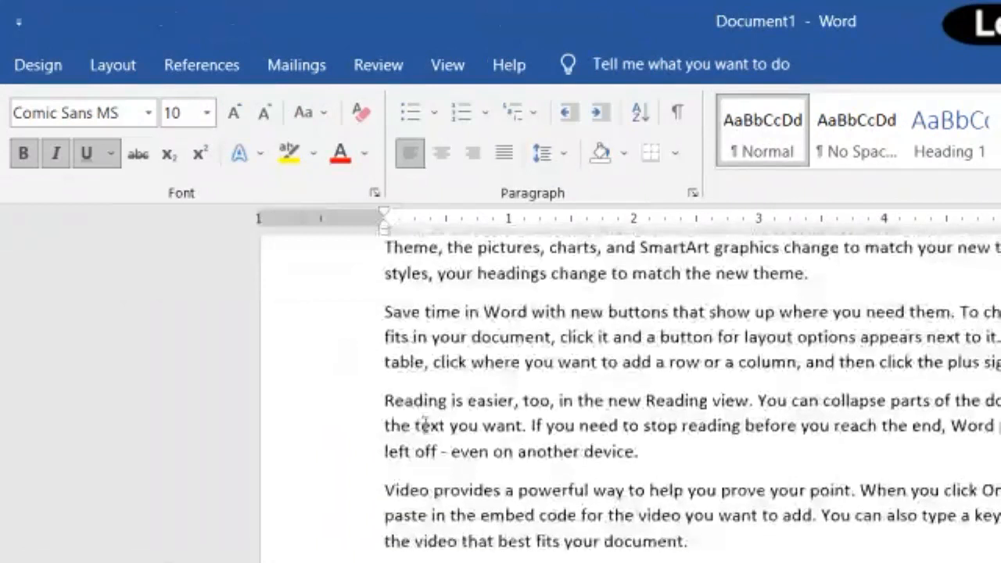
{"action": "left_click", "coordinate": [440, 435]}
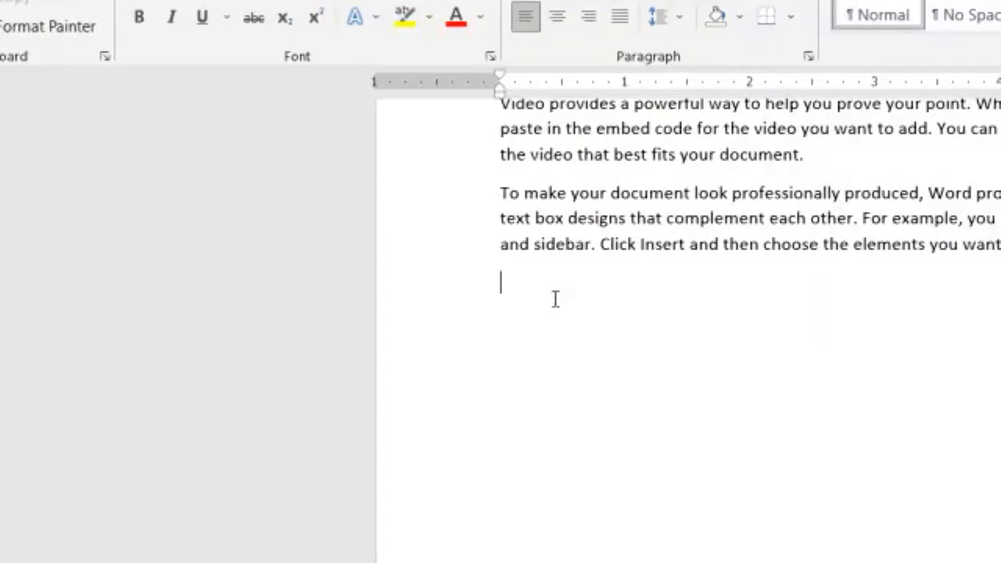
{"action": "type", "text": "15"}
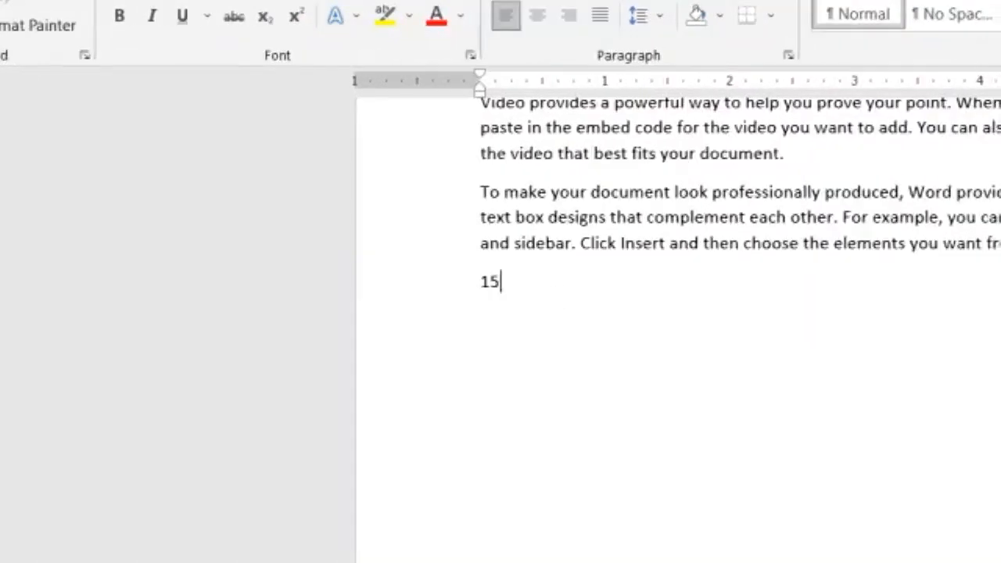
{"action": "type", "text": "999"}
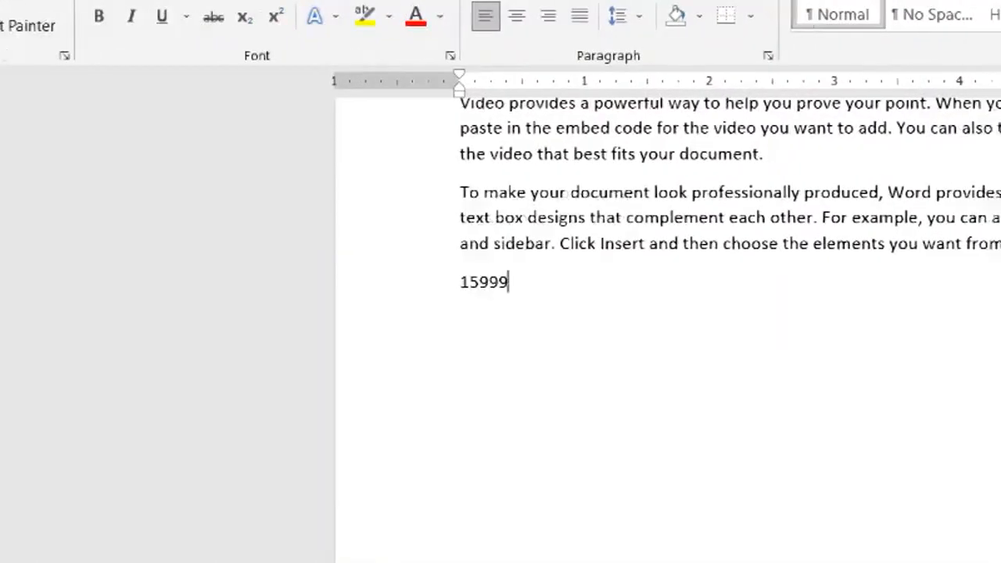
- Enter the number 12999 on a new line below 15999
{"action": "type", "text": "/"}
{"action": "key", "text": "BackSpace"}
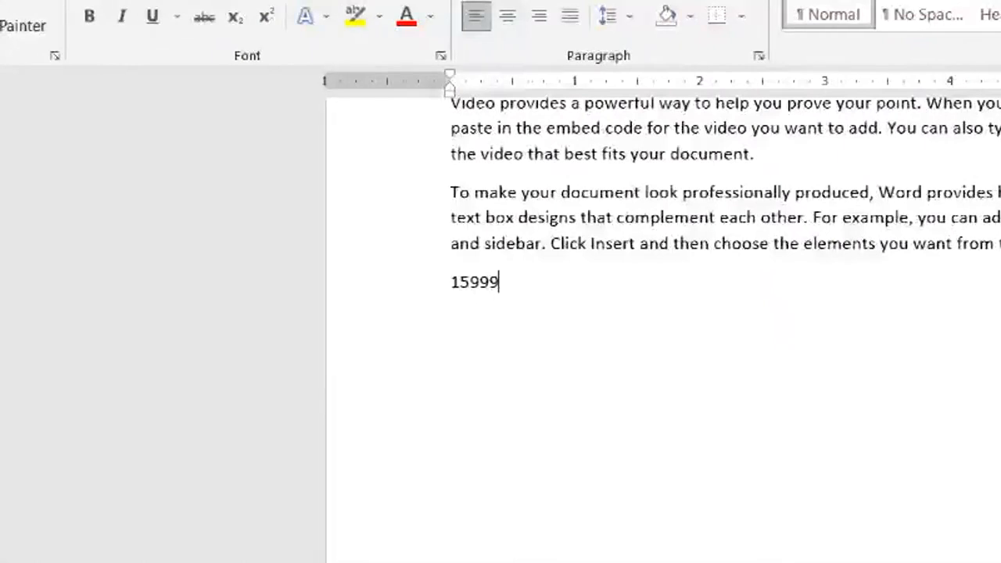
{"action": "key", "text": "Return"}
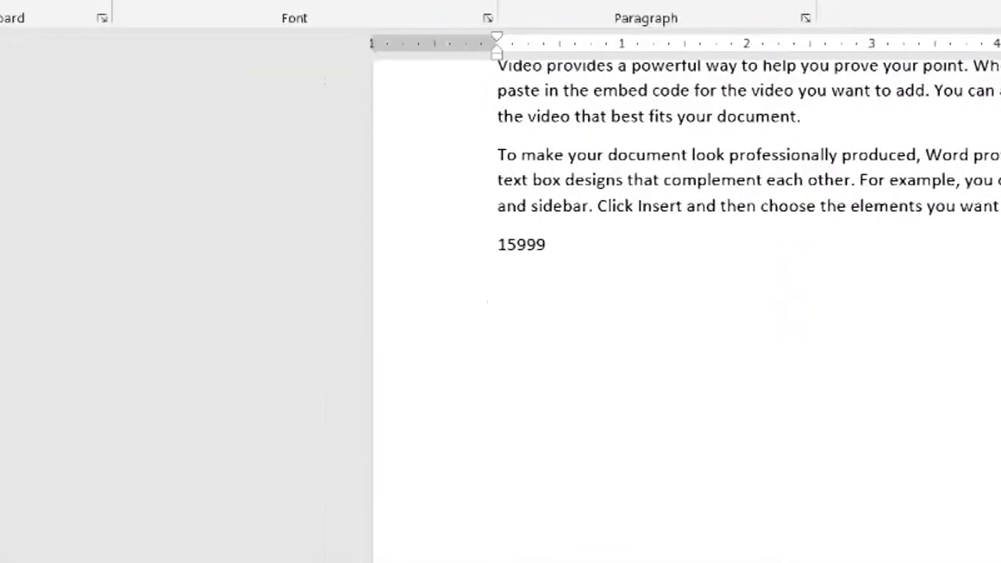
{"action": "type", "text": "12999"}
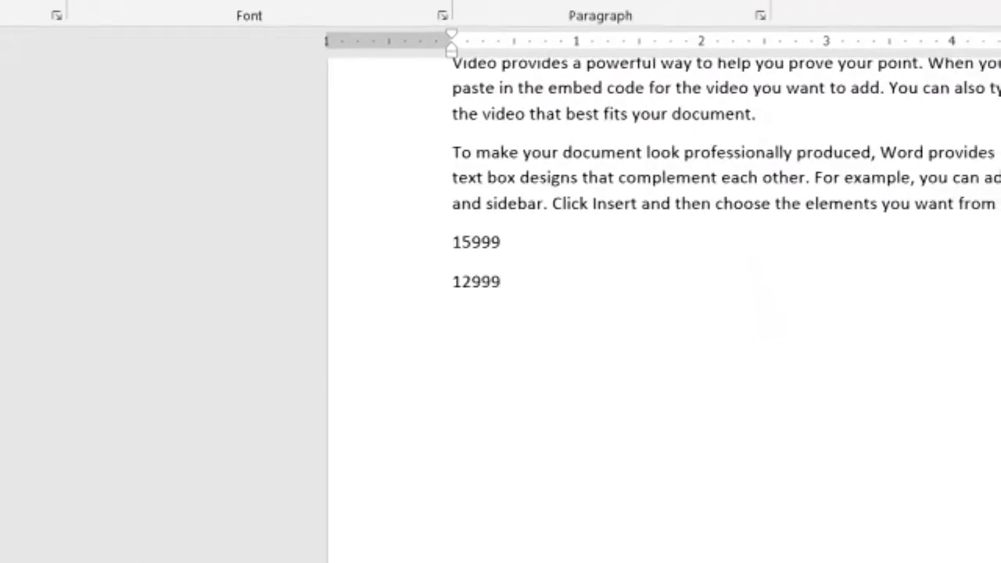
- Apply strikethrough to the number 15999
{"action": "double_click", "coordinate": [471, 241]}
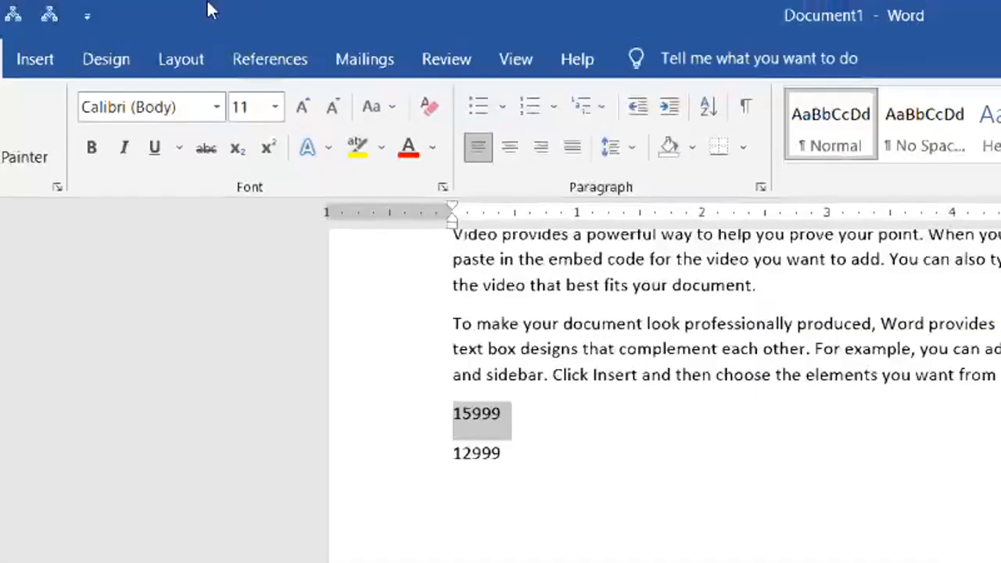
{"action": "left_click", "coordinate": [207, 151]}
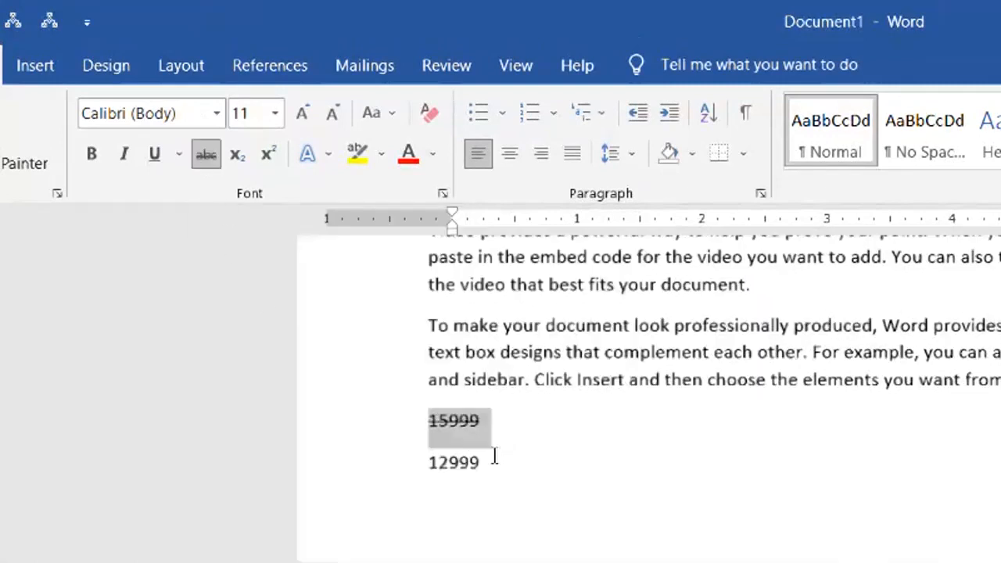
{"action": "left_click", "coordinate": [429, 429]}
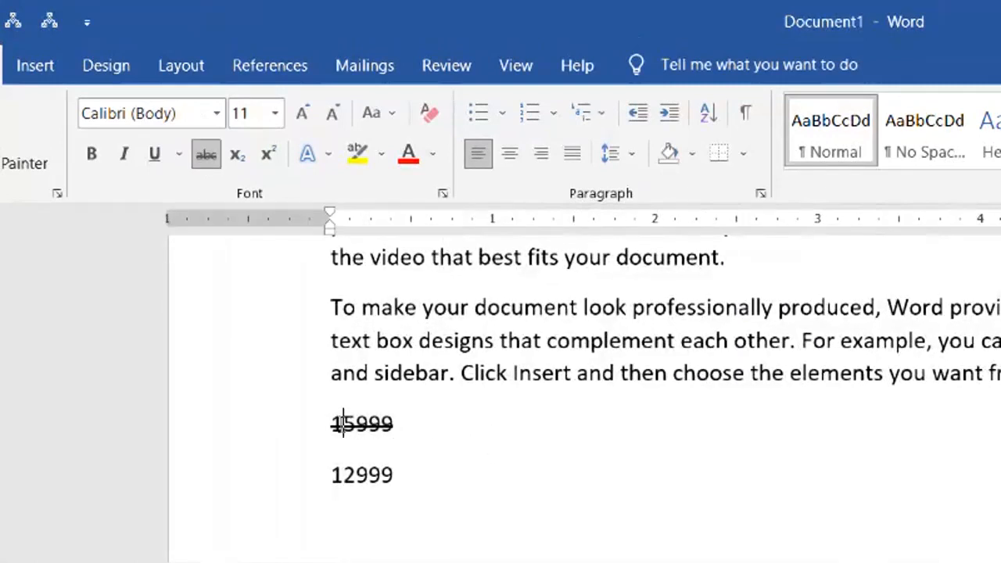
{"action": "left_click_drag", "start_coordinate": [343, 422], "coordinate": [340, 440]}
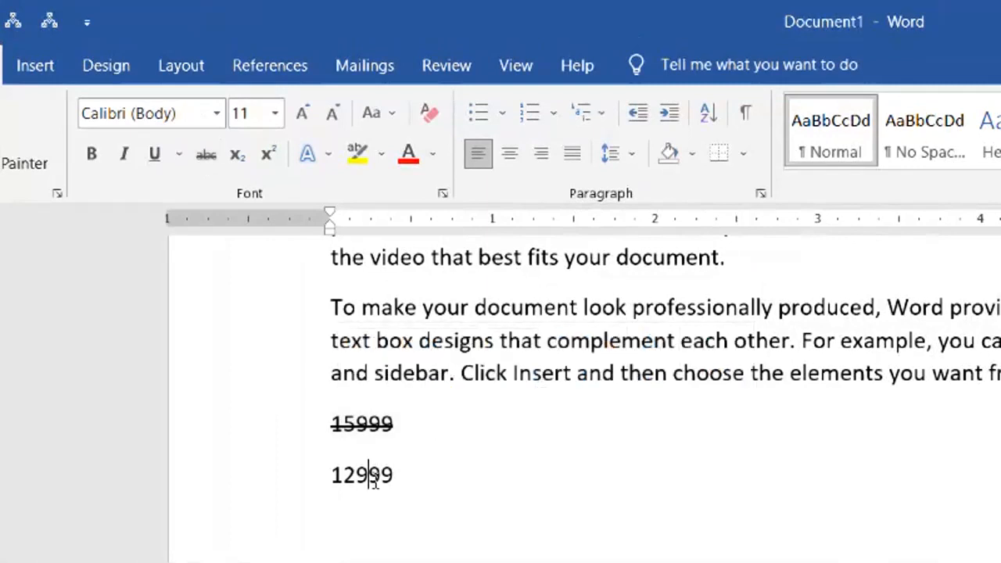
{"action": "left_click_drag", "start_coordinate": [369, 475], "coordinate": [377, 488]}
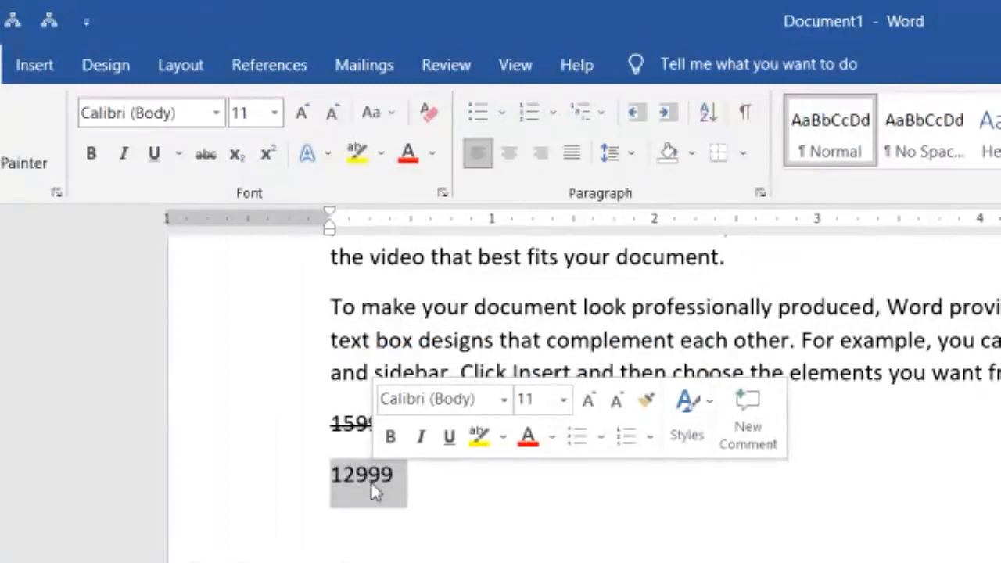
{"action": "left_click", "coordinate": [367, 477]}
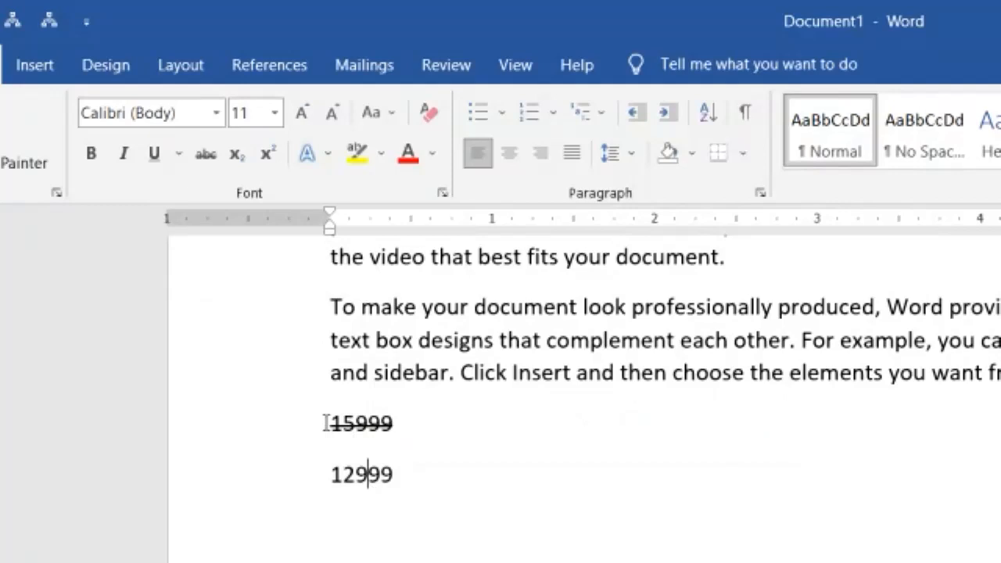
{"action": "double_click", "coordinate": [369, 474]}
{"action": "double_click", "coordinate": [352, 423]}
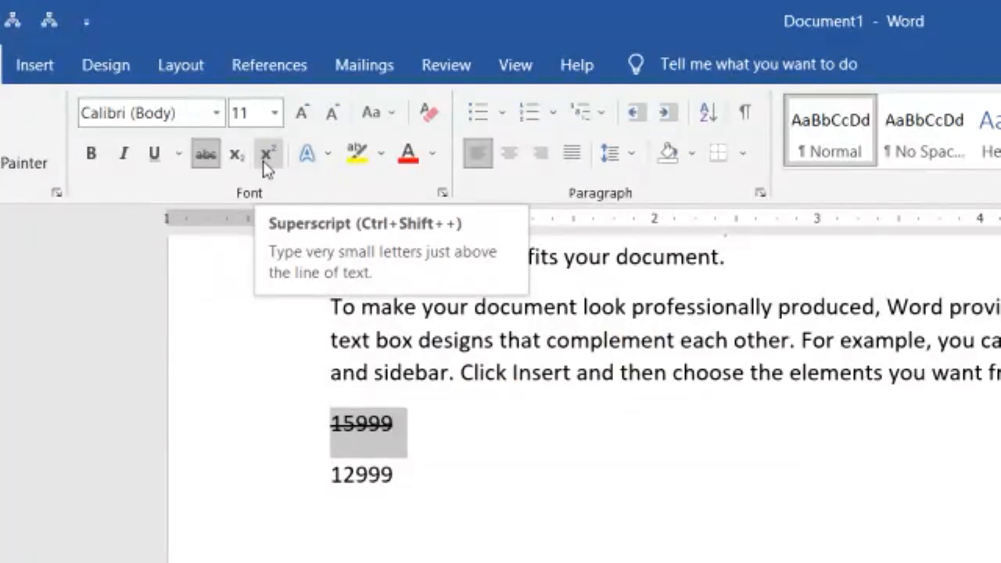
- Enter 52 on a new line below 12999
{"action": "left_click", "coordinate": [452, 479]}
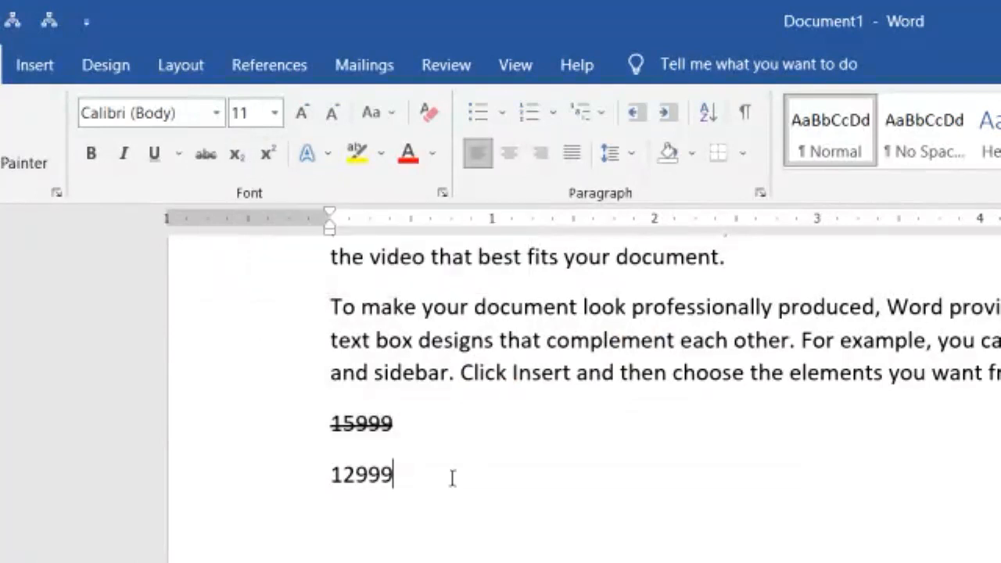
{"action": "key", "text": "Return"}
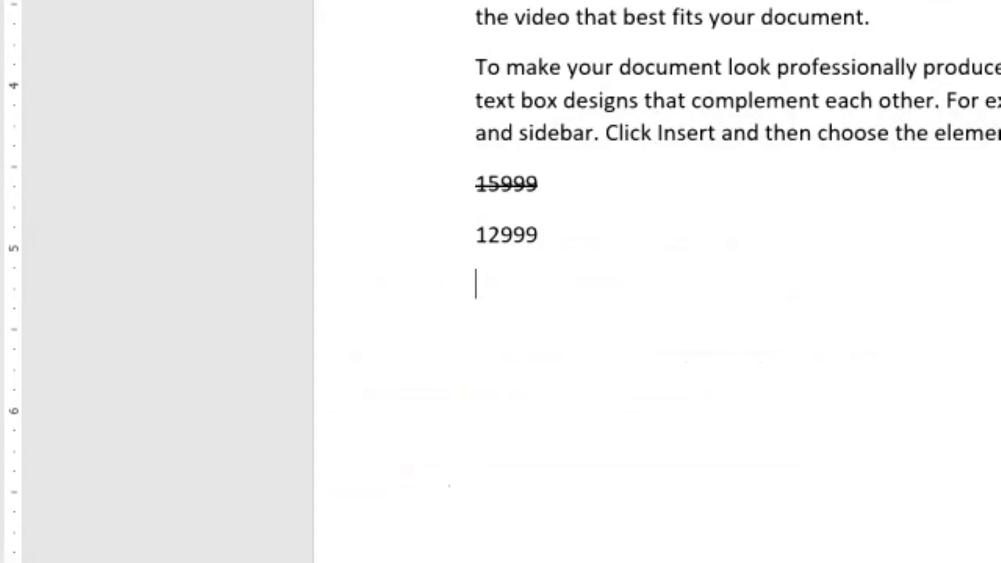
{"action": "type", "text": "52"}
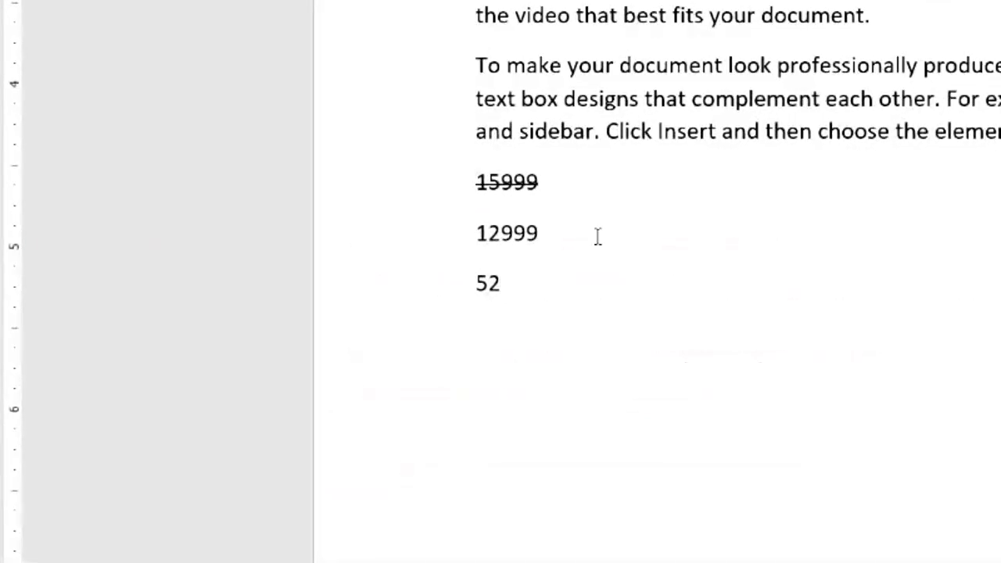
- Make the digit 2 in 52 superscript, switch it to subscript, and return it to normal text
{"action": "key", "text": "shift+Left"}
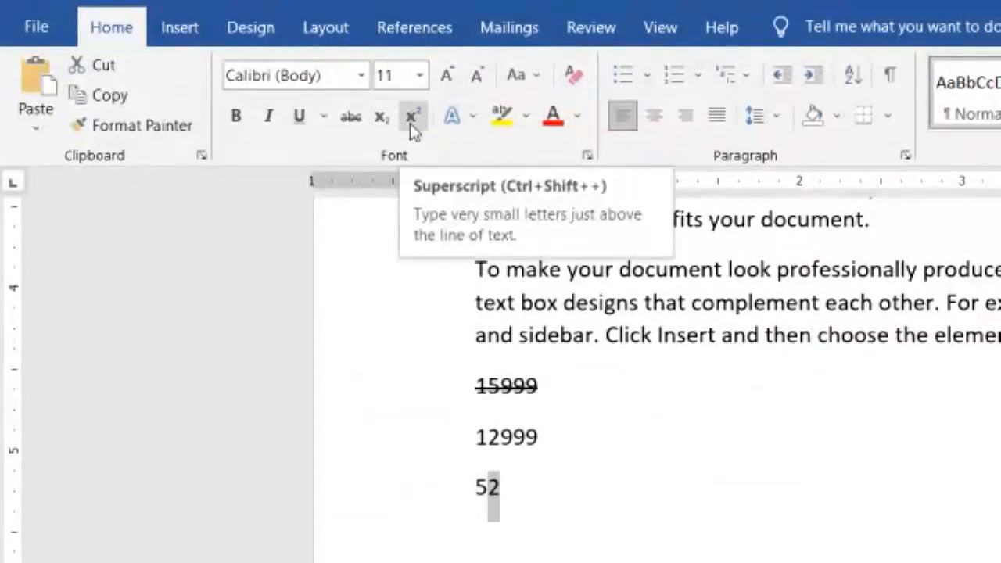
{"action": "left_click", "coordinate": [413, 118]}
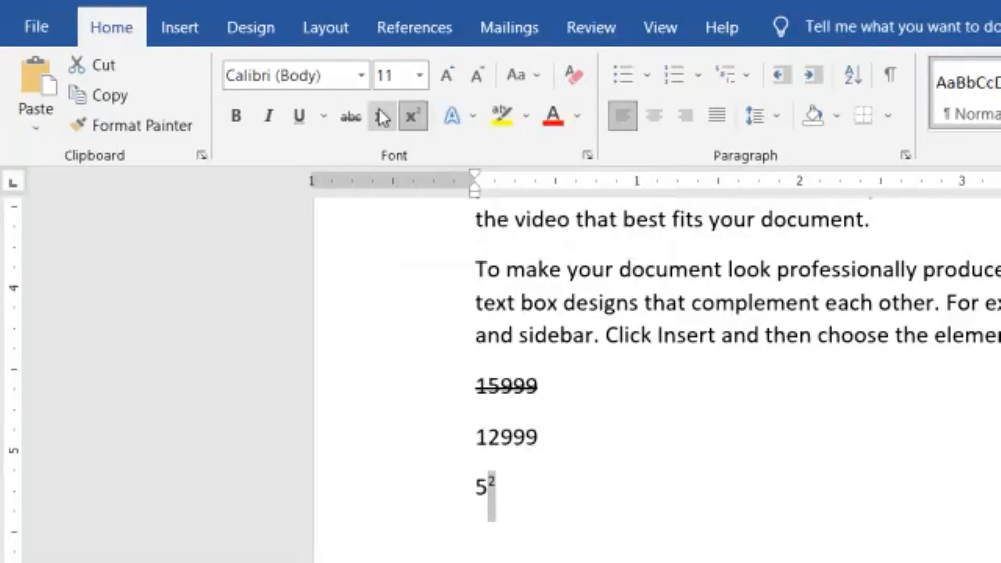
{"action": "left_click", "coordinate": [381, 118]}
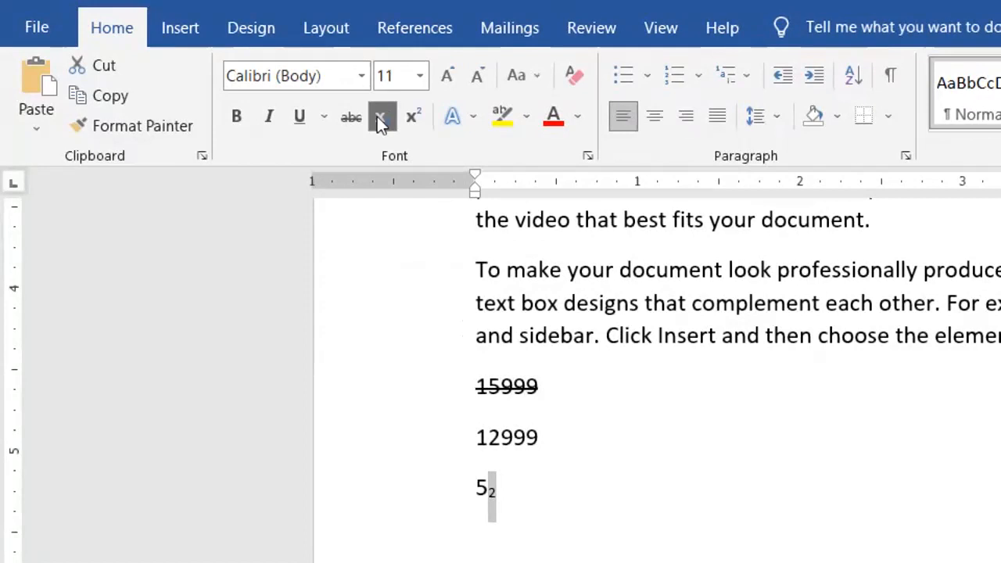
{"action": "left_click", "coordinate": [381, 122]}
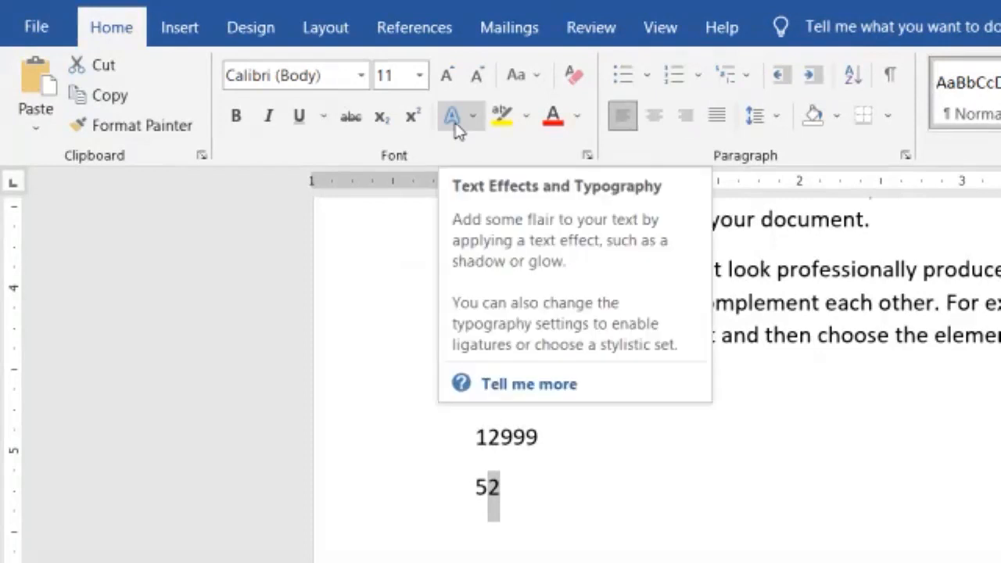
- Apply the blue gradient text effect with reflection to the last text paragraph, from "To make your document" almost to its end
{"action": "left_click", "coordinate": [798, 268]}
{"action": "left_click", "coordinate": [477, 269]}
{"action": "left_click_drag", "start_coordinate": [480, 268], "coordinate": [1000, 335]}
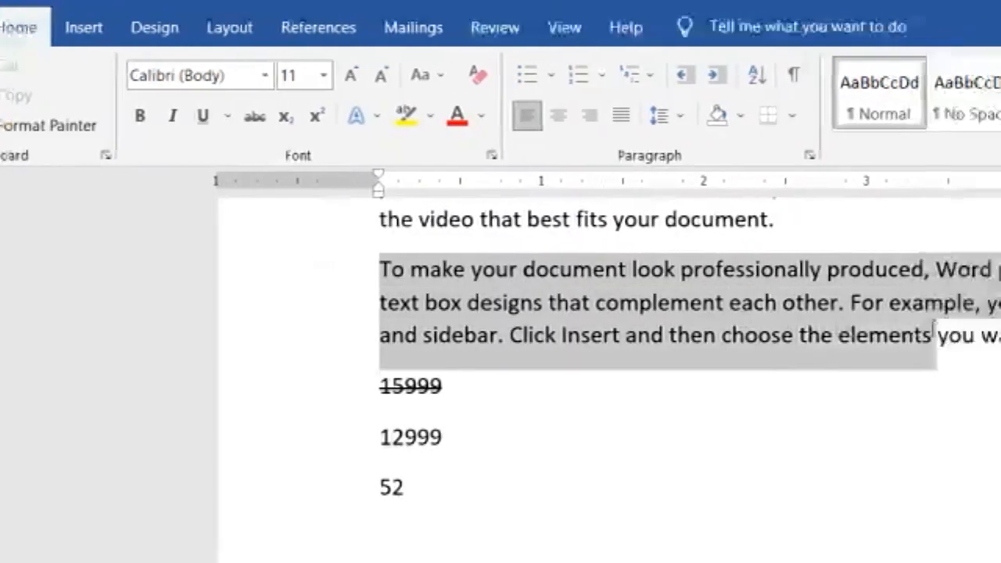
{"action": "left_click_drag", "start_coordinate": [871, 335], "coordinate": [1000, 335]}
{"action": "left_click_drag", "start_coordinate": [939, 337], "coordinate": [939, 337]}
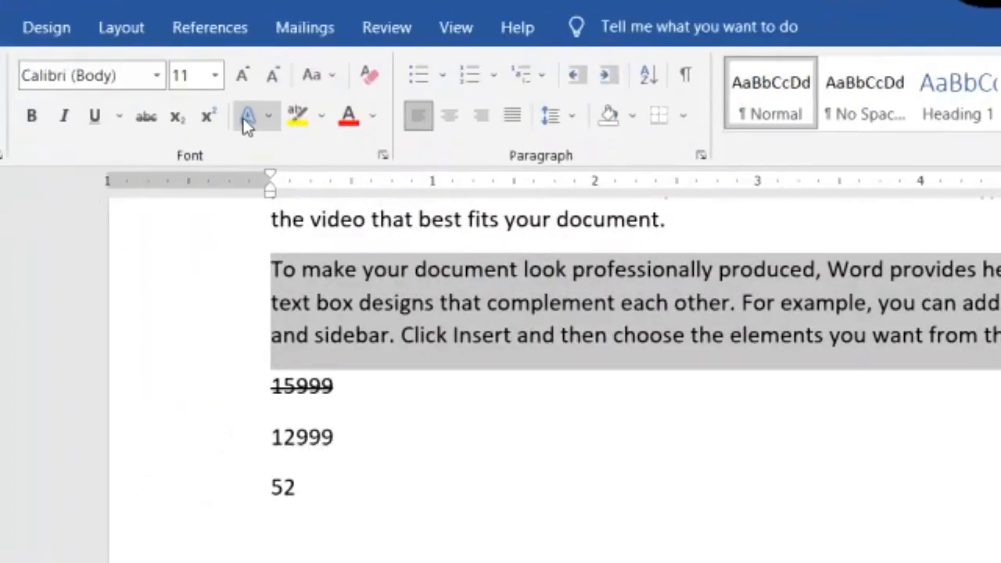
{"action": "left_click", "coordinate": [247, 119]}
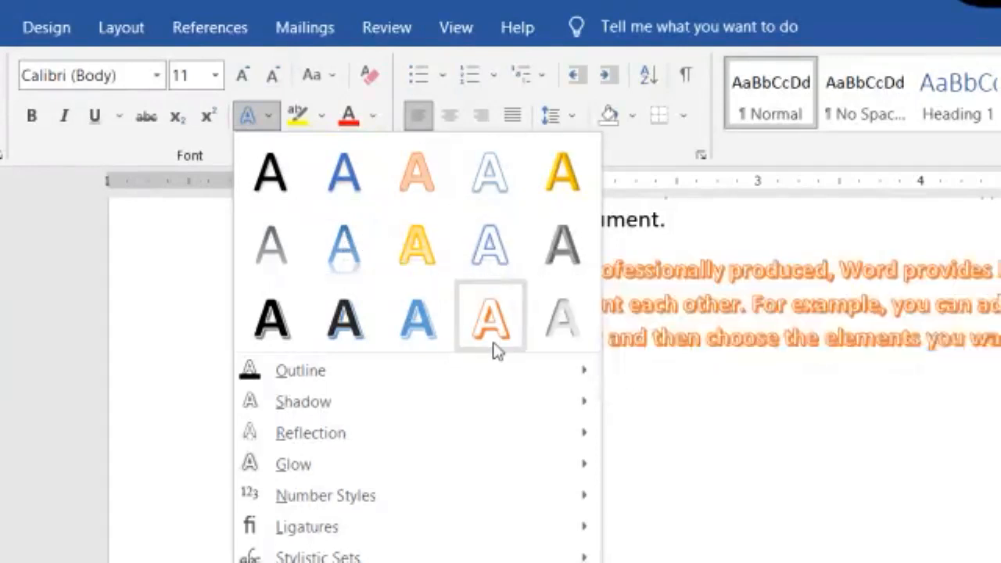
{"action": "left_click", "coordinate": [351, 276]}
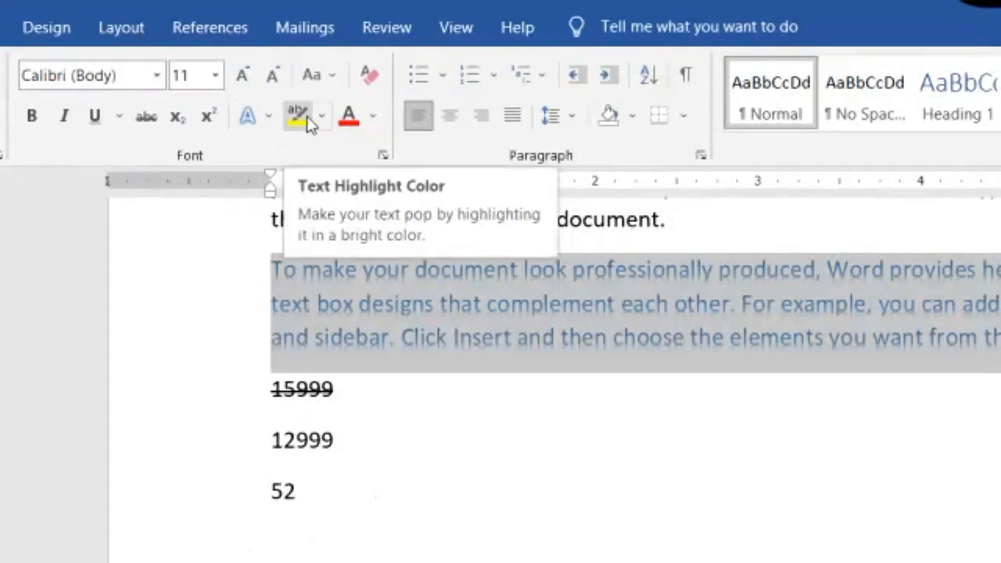
{"action": "left_click", "coordinate": [579, 374]}
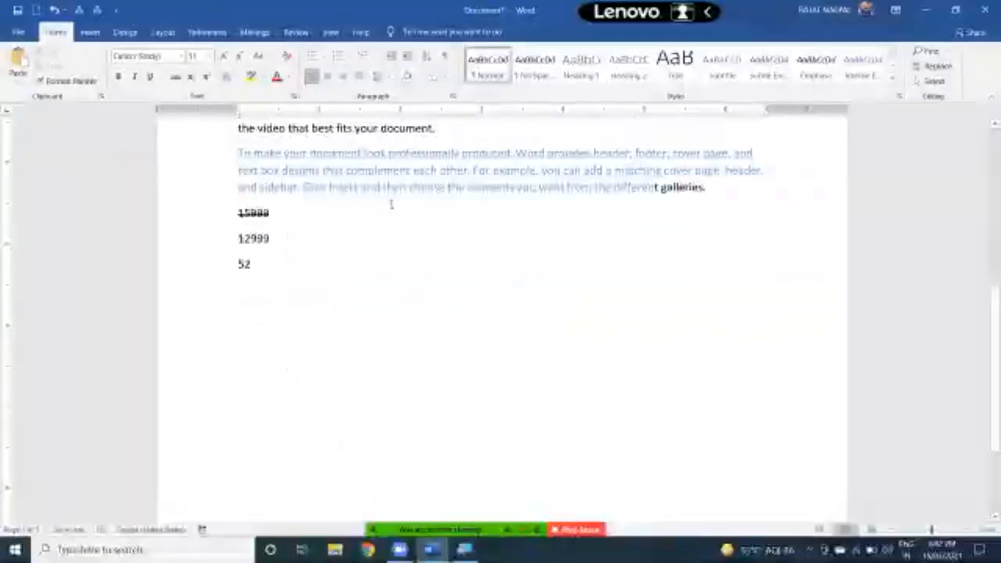
- Highlight the words "buttons that show up where" in the "Save time in Word" paragraph in bright green
{"action": "scroll", "coordinate": [501, 318], "scroll_direction": "up", "scroll_amount": 5}
{"action": "scroll", "coordinate": [389, 205], "scroll_direction": "up", "scroll_amount": 3, "text": "ctrl"}
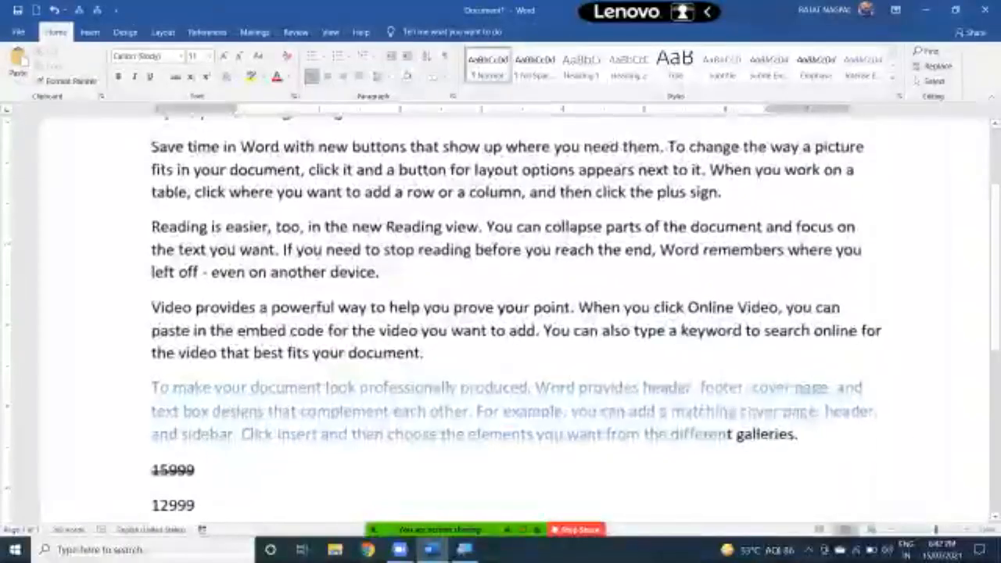
{"action": "scroll", "coordinate": [404, 258], "scroll_direction": "up", "scroll_amount": 2}
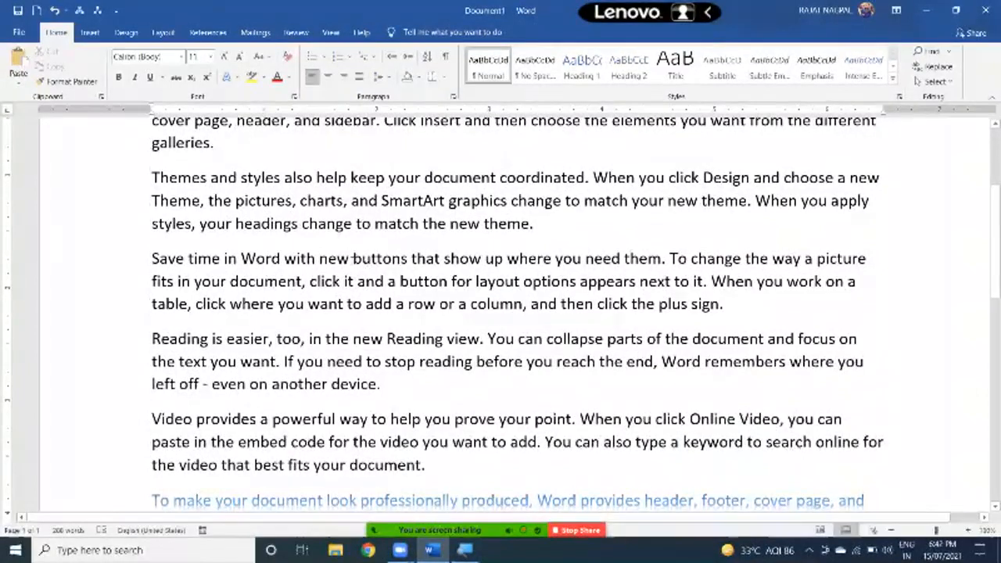
{"action": "left_click_drag", "start_coordinate": [353, 258], "coordinate": [554, 258]}
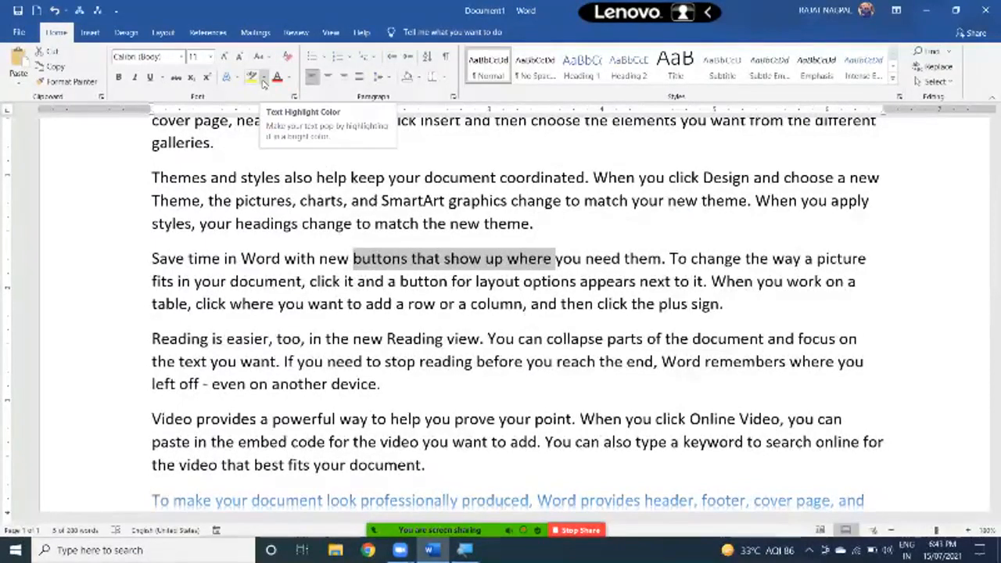
{"action": "left_click", "coordinate": [264, 82]}
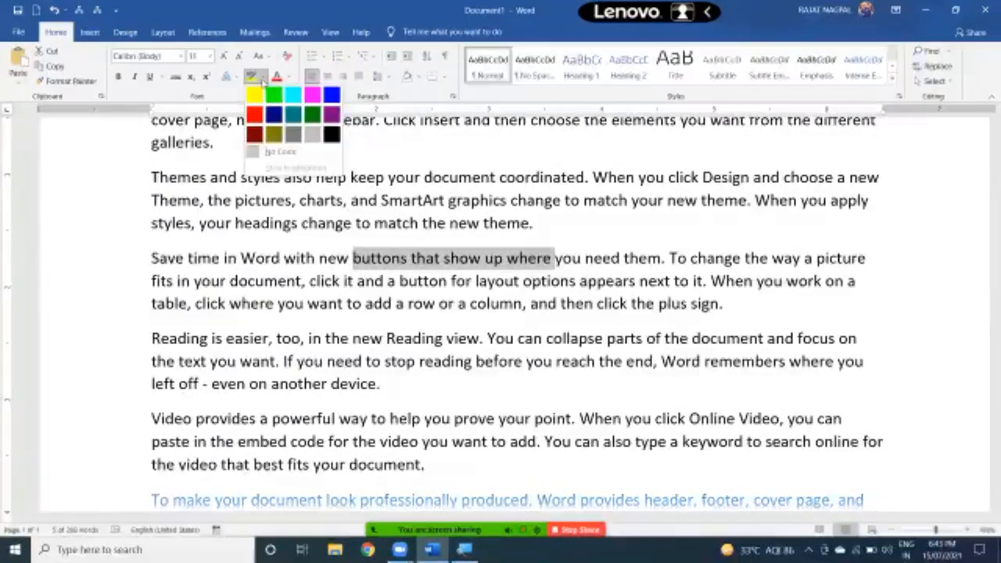
{"action": "left_click", "coordinate": [273, 94]}
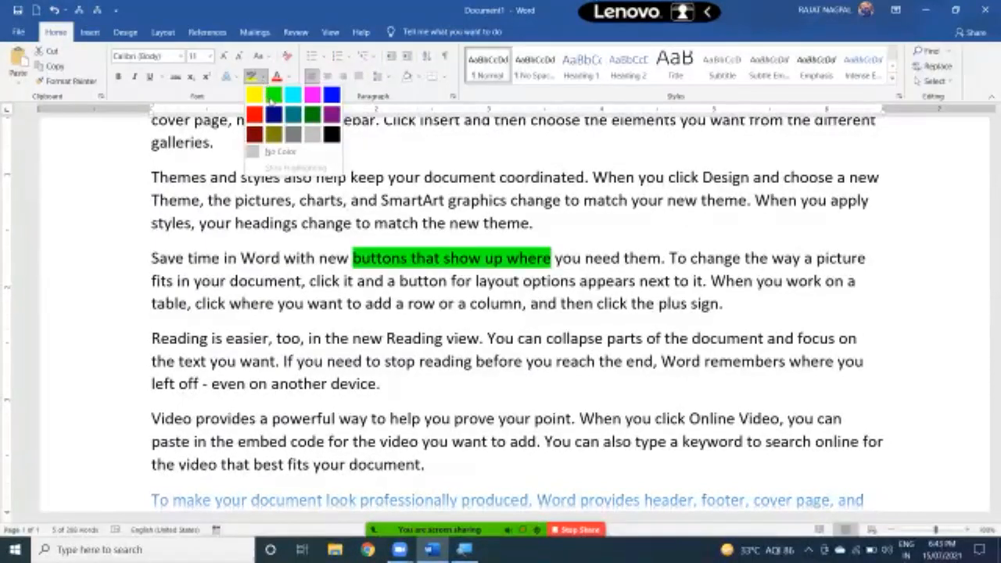
{"action": "left_click", "coordinate": [271, 98]}
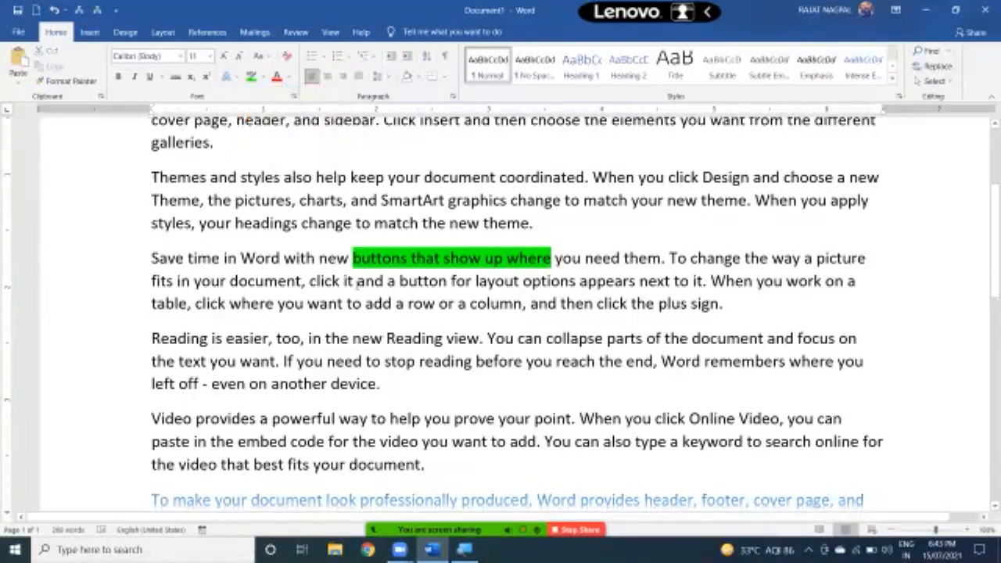
{"action": "left_click", "coordinate": [364, 304]}
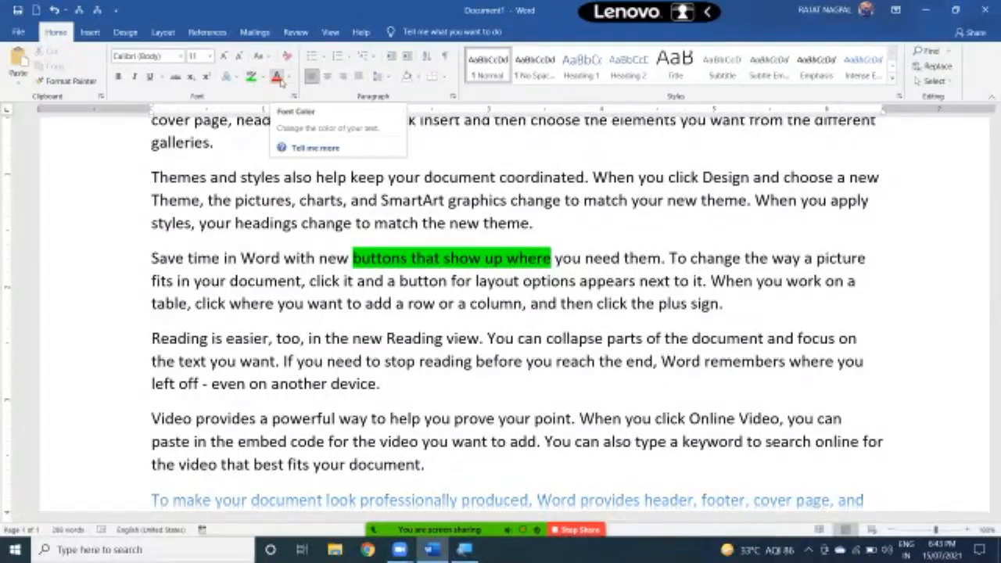
- Set the font color of the whole "Themes and styles" paragraph to standard red
{"action": "left_click", "coordinate": [192, 176]}
{"action": "left_click_drag", "start_coordinate": [153, 179], "coordinate": [540, 222]}
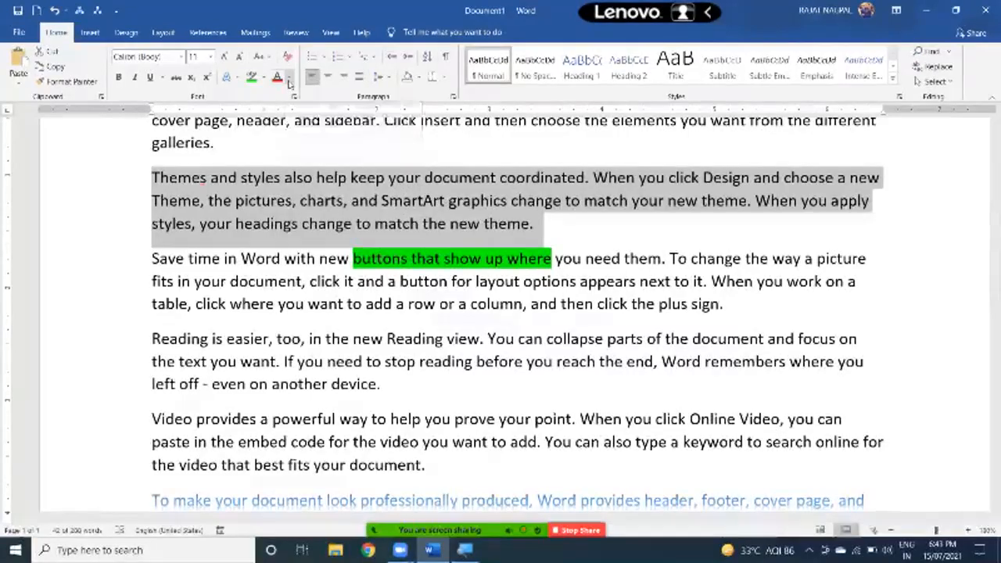
{"action": "left_click", "coordinate": [289, 78]}
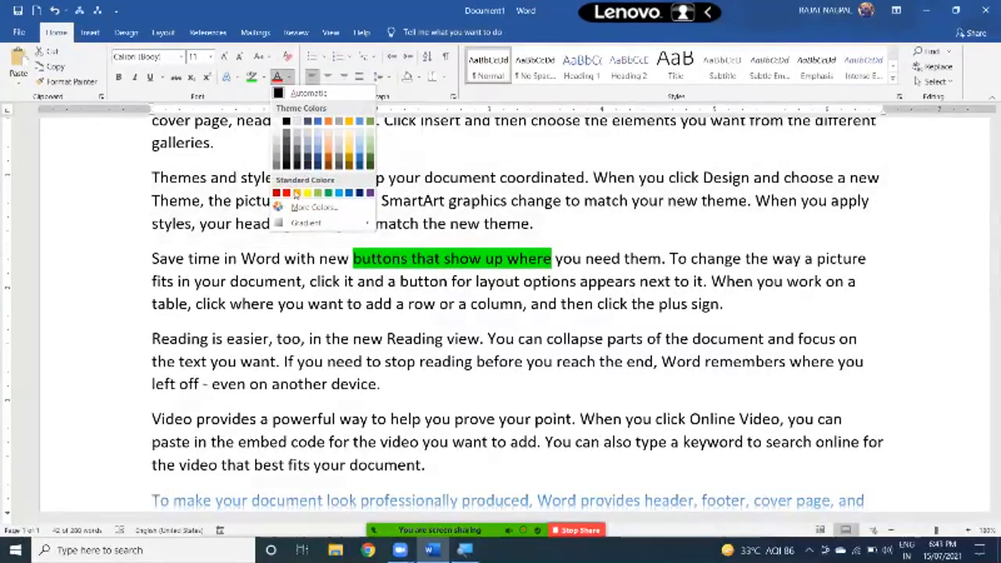
{"action": "left_click", "coordinate": [286, 194]}
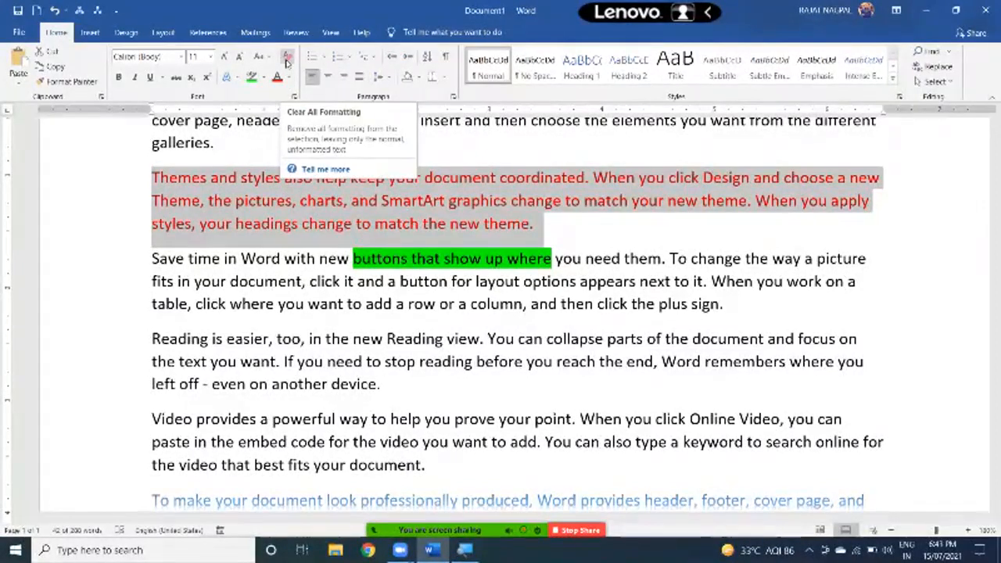
{"action": "left_click", "coordinate": [217, 223]}
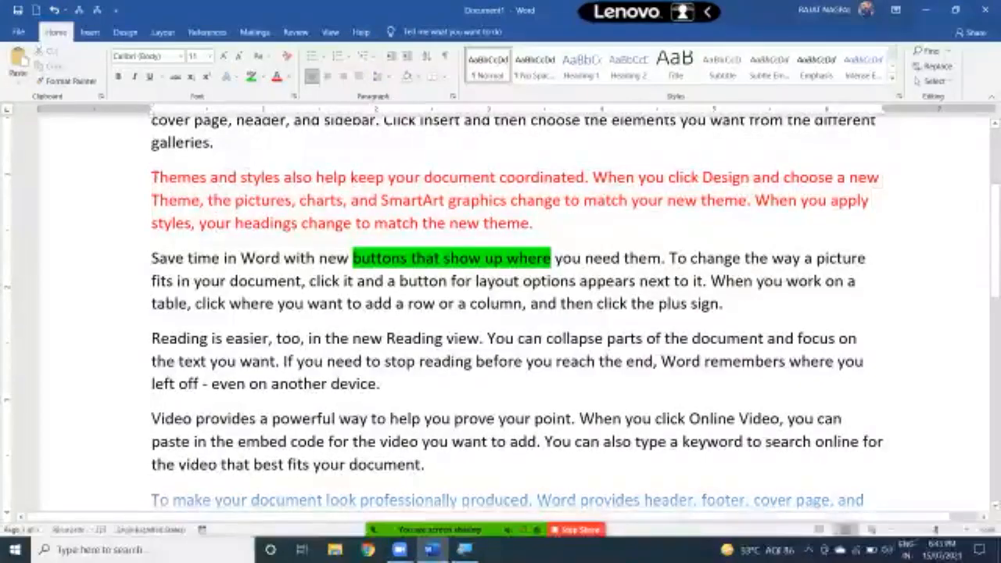
- Select the entire document and clear all of its text formatting
{"action": "scroll", "coordinate": [130, 226], "scroll_direction": "up", "scroll_amount": 5}
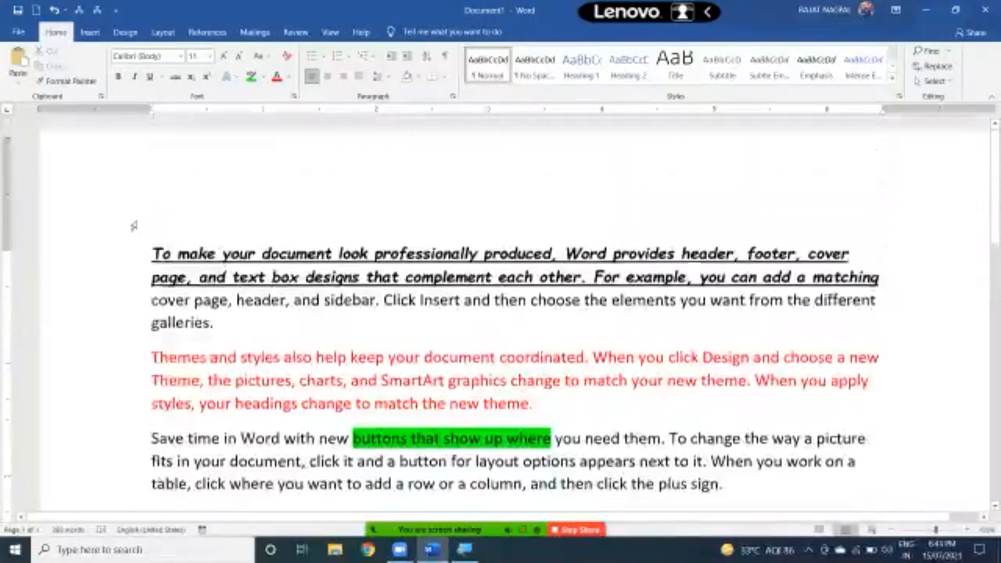
{"action": "key", "text": "ctrl+a"}
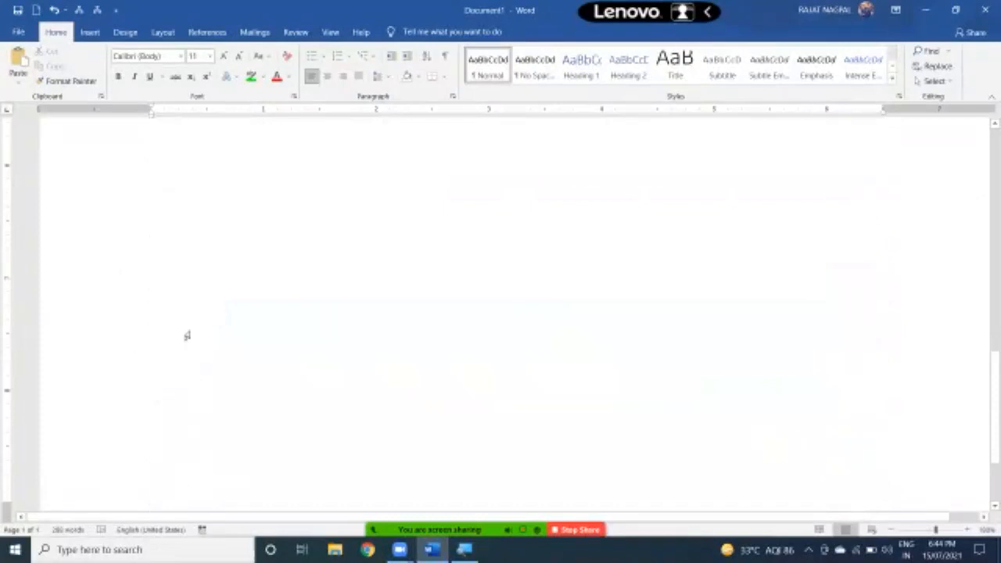
{"action": "scroll", "coordinate": [193, 345], "scroll_direction": "up", "scroll_amount": 10}
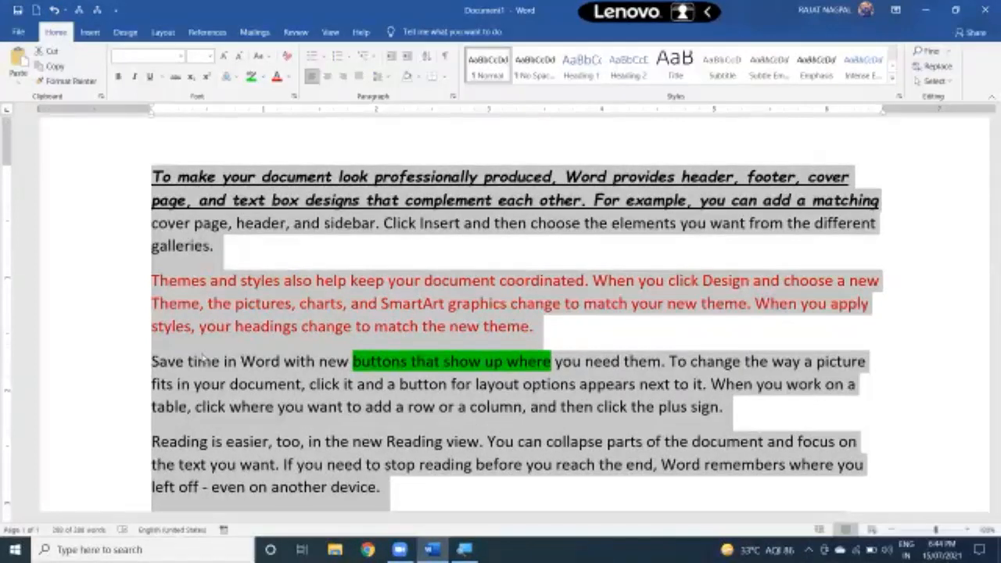
{"action": "left_click", "coordinate": [286, 66]}
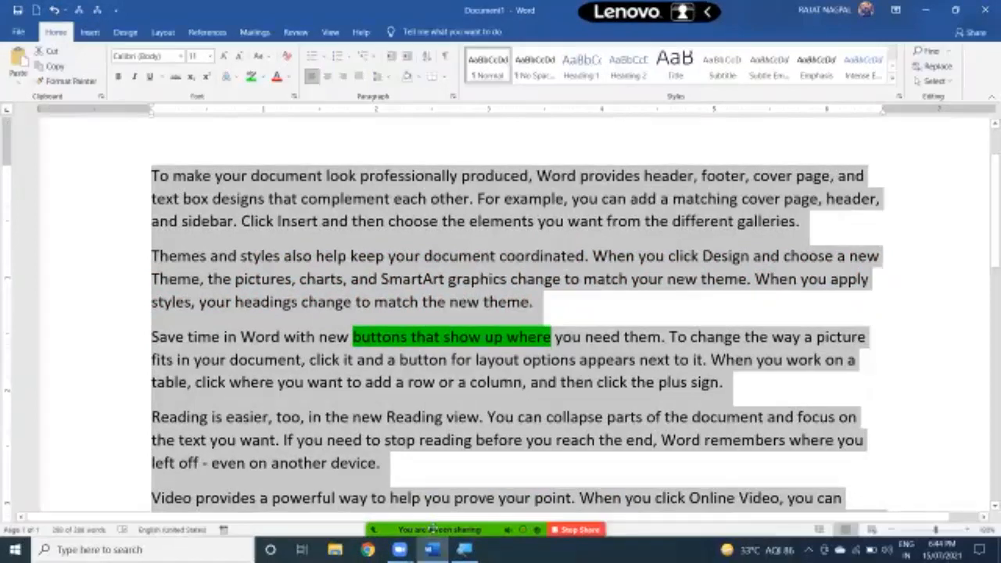
- Remove the highlight color from the words "buttons that show up where" in the "Save time in Word" paragraph
{"action": "left_click", "coordinate": [406, 335]}
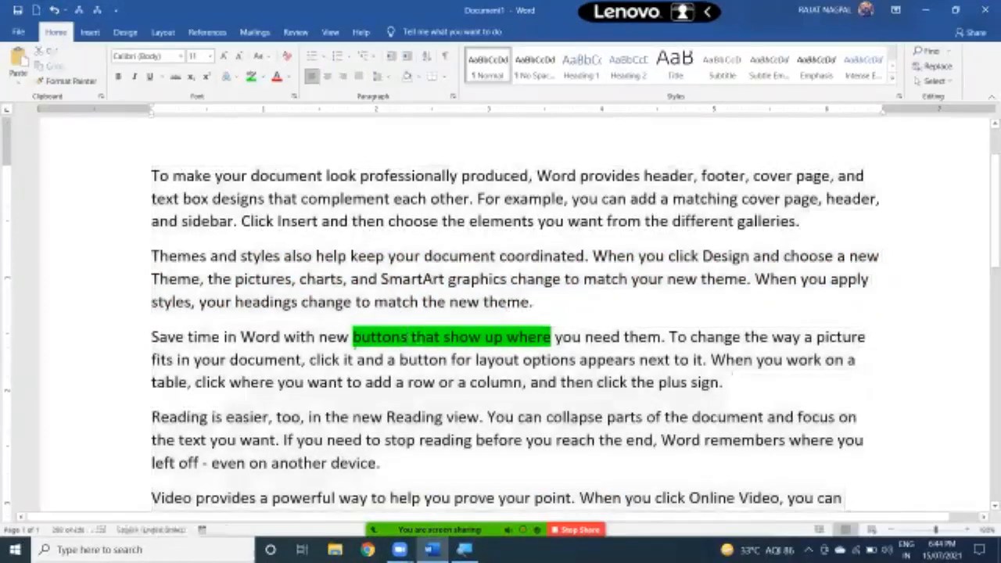
{"action": "left_click_drag", "start_coordinate": [353, 337], "coordinate": [554, 337]}
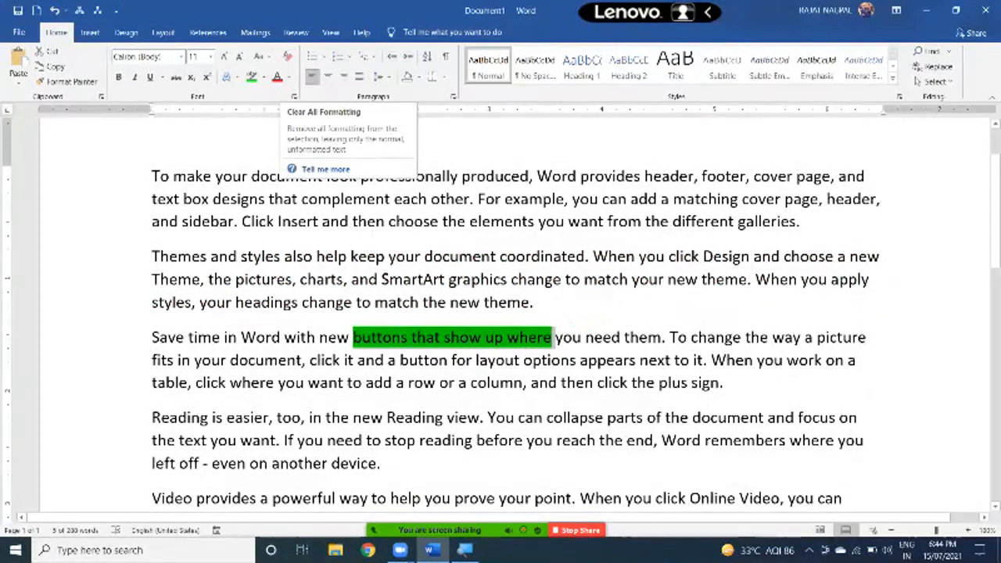
{"action": "left_click", "coordinate": [390, 340]}
{"action": "left_click_drag", "start_coordinate": [353, 339], "coordinate": [555, 340]}
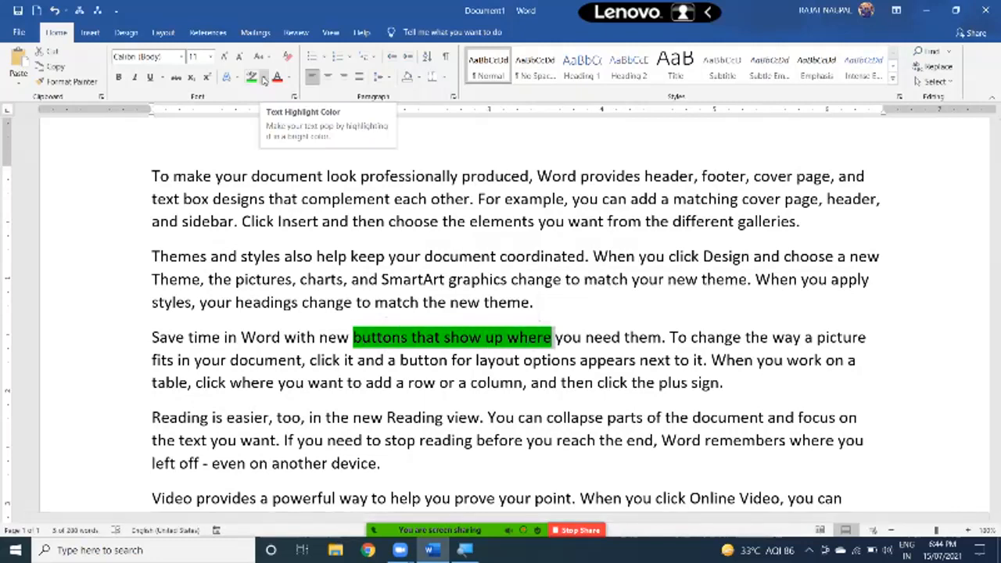
{"action": "left_click", "coordinate": [264, 78]}
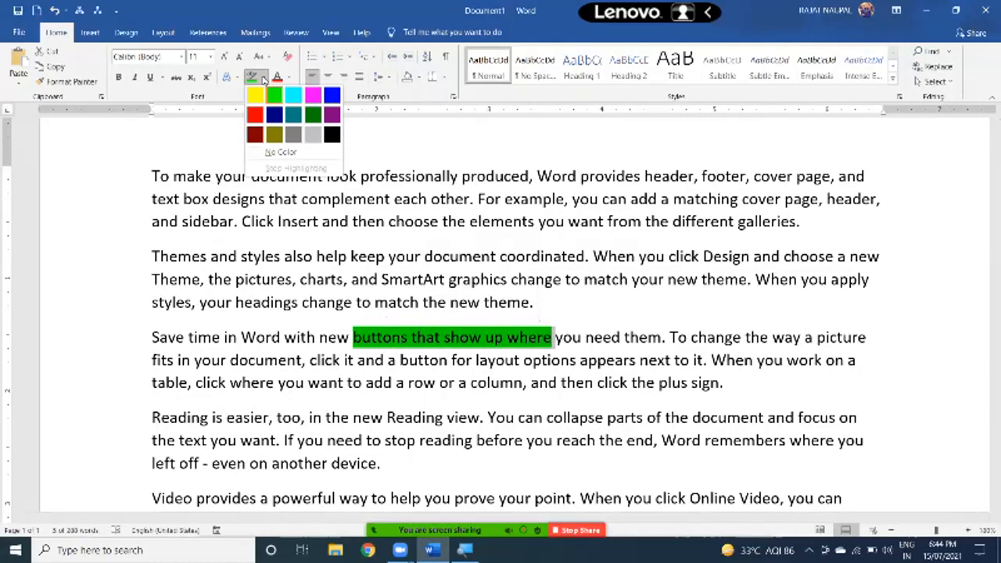
{"action": "left_click", "coordinate": [275, 154]}
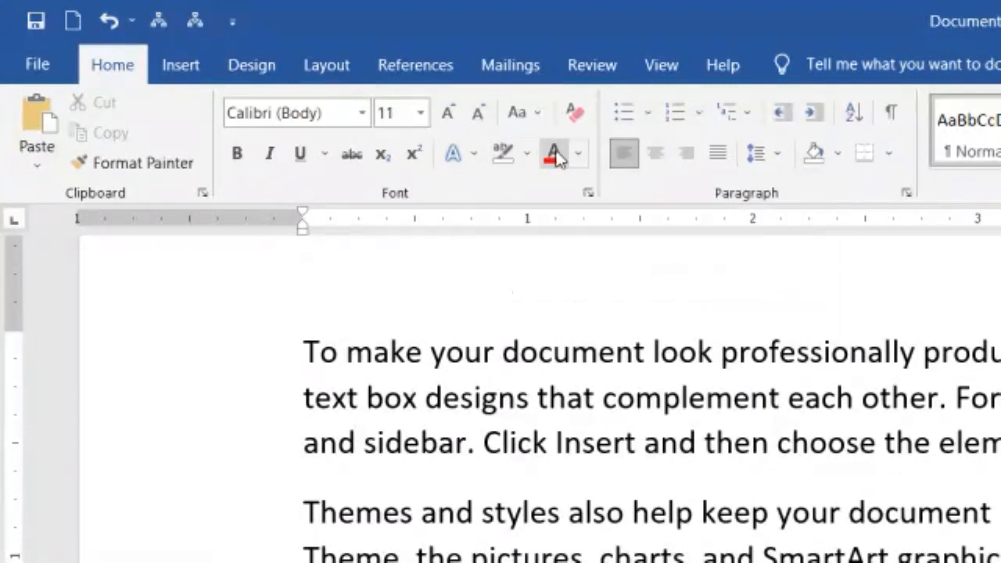
- Select the whole first paragraph and change its case to Sentence case
{"action": "left_click_drag", "start_coordinate": [347, 353], "coordinate": [647, 362]}
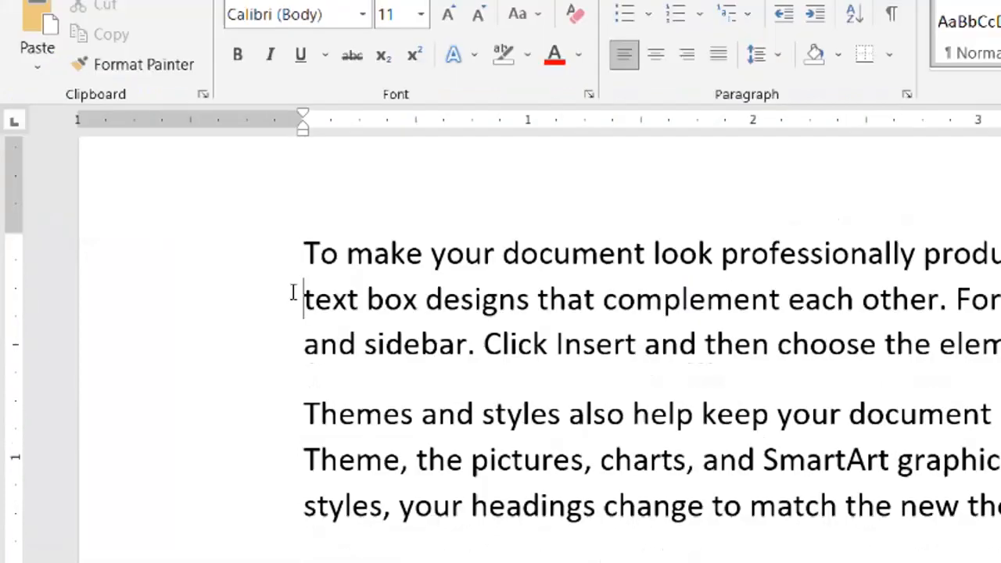
{"action": "left_click_drag", "start_coordinate": [303, 352], "coordinate": [527, 443]}
{"action": "left_click_drag", "start_coordinate": [526, 327], "coordinate": [618, 321]}
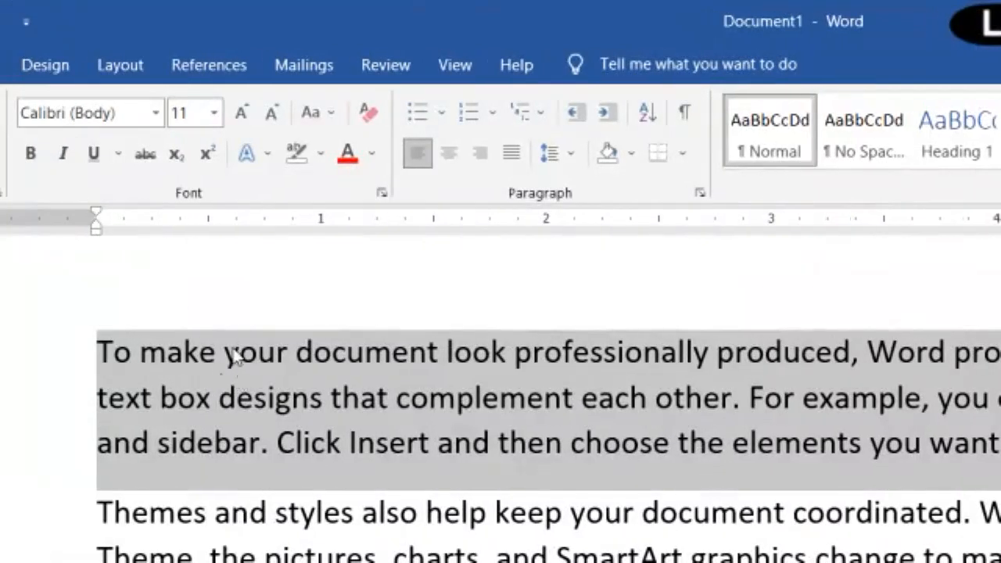
{"action": "left_click", "coordinate": [317, 121]}
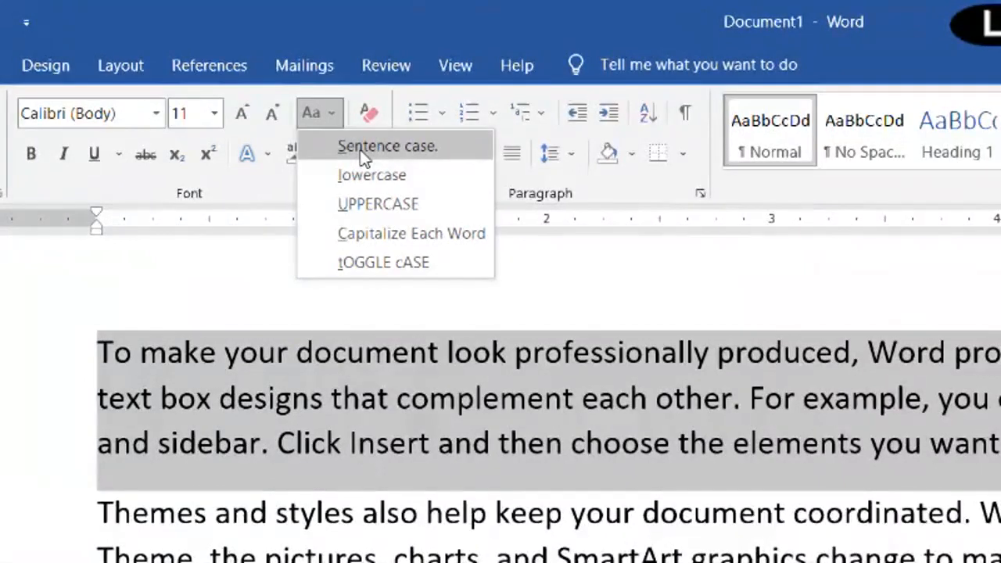
{"action": "left_click", "coordinate": [362, 148]}
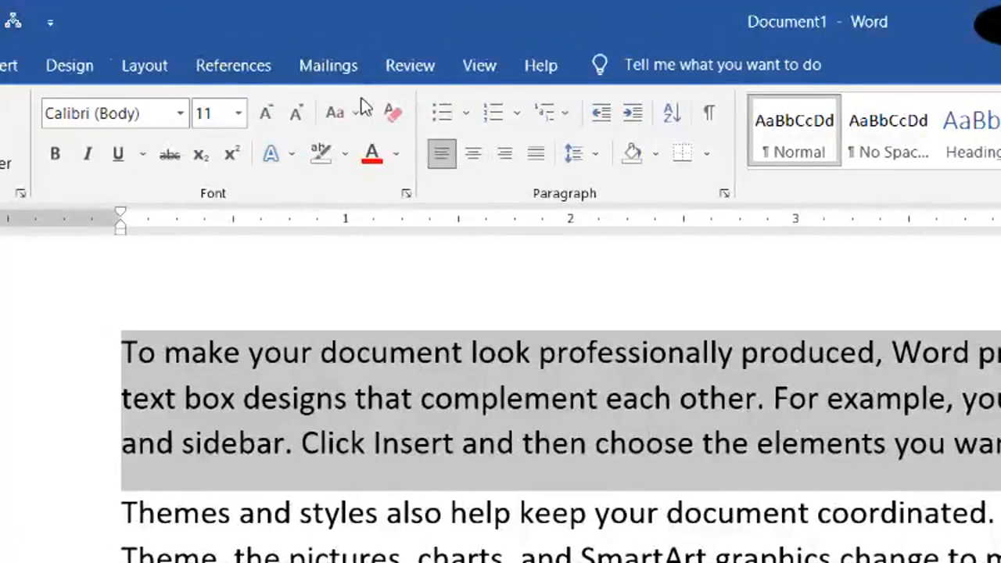
- Change the case of the selected first paragraph to lowercase, followed by UPPERCASE
{"action": "left_click", "coordinate": [340, 116]}
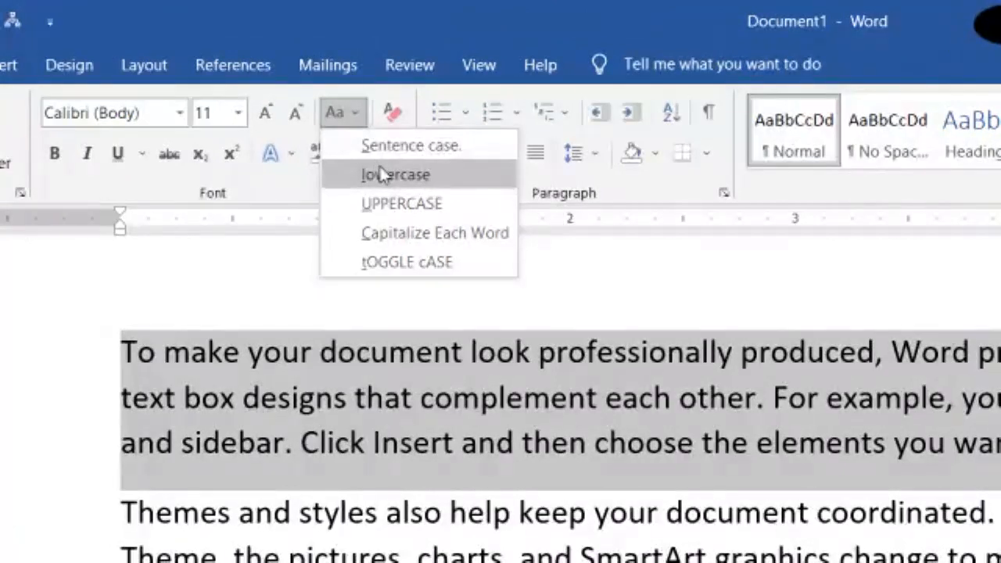
{"action": "left_click", "coordinate": [383, 176]}
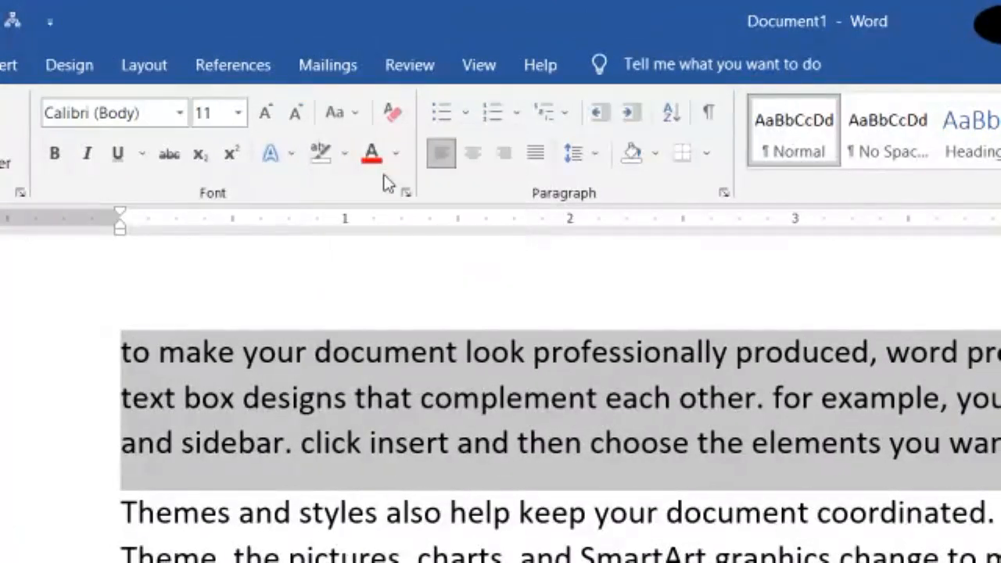
{"action": "left_click", "coordinate": [341, 112]}
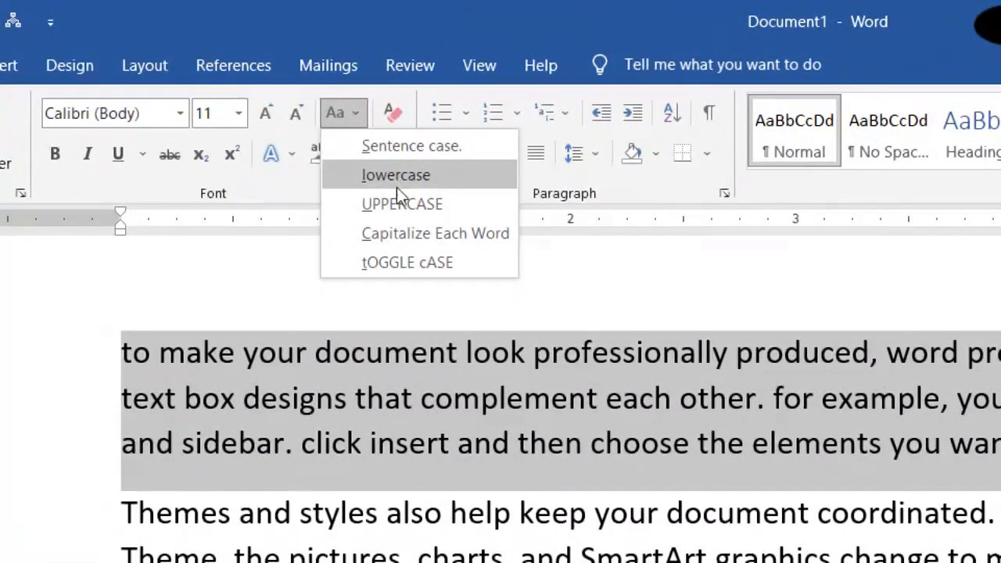
{"action": "left_click", "coordinate": [405, 205]}
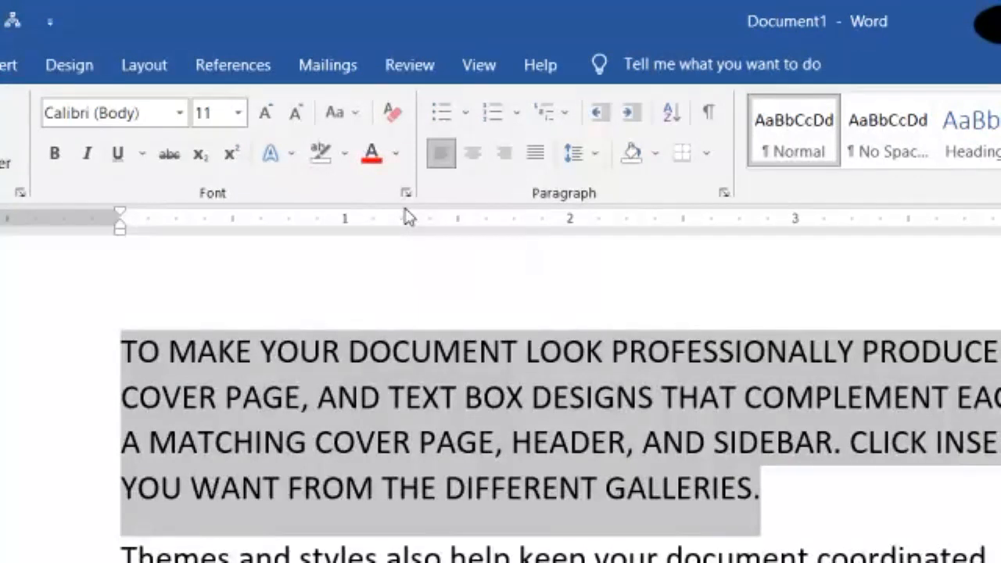
- Change the selected first paragraph to Capitalize Each Word, followed by tOGGLE cASE
{"action": "left_click", "coordinate": [346, 118]}
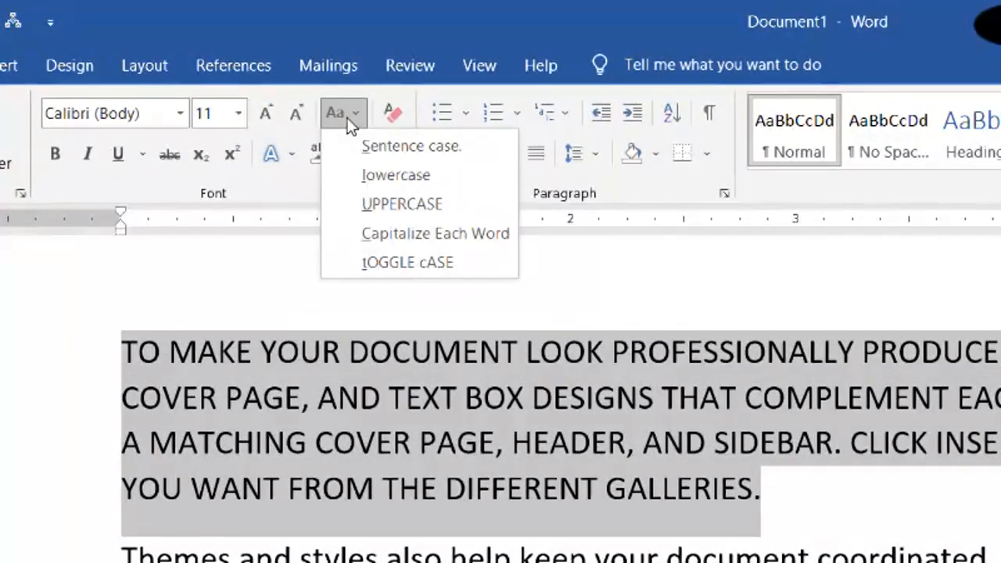
{"action": "left_click", "coordinate": [391, 234]}
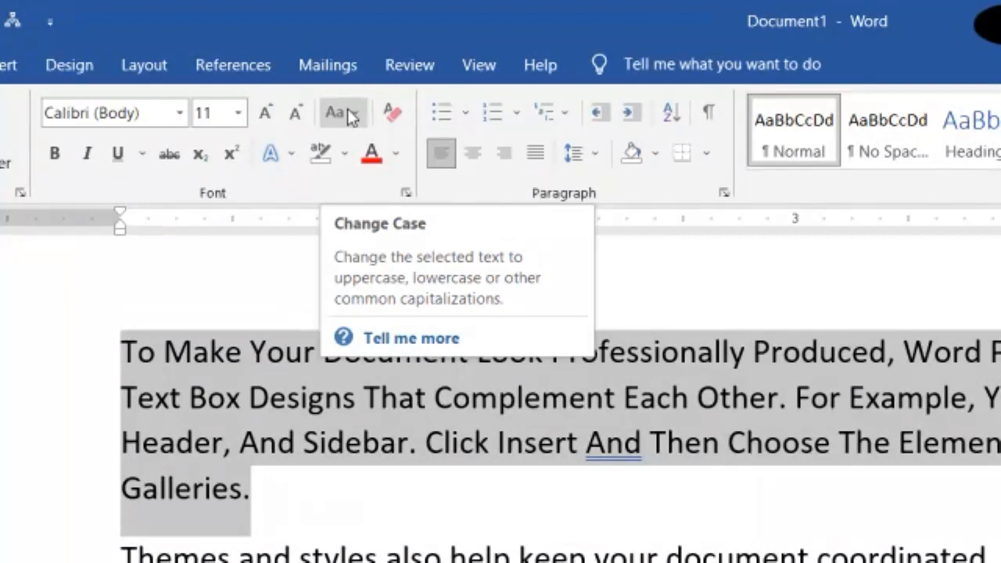
{"action": "left_click", "coordinate": [349, 114]}
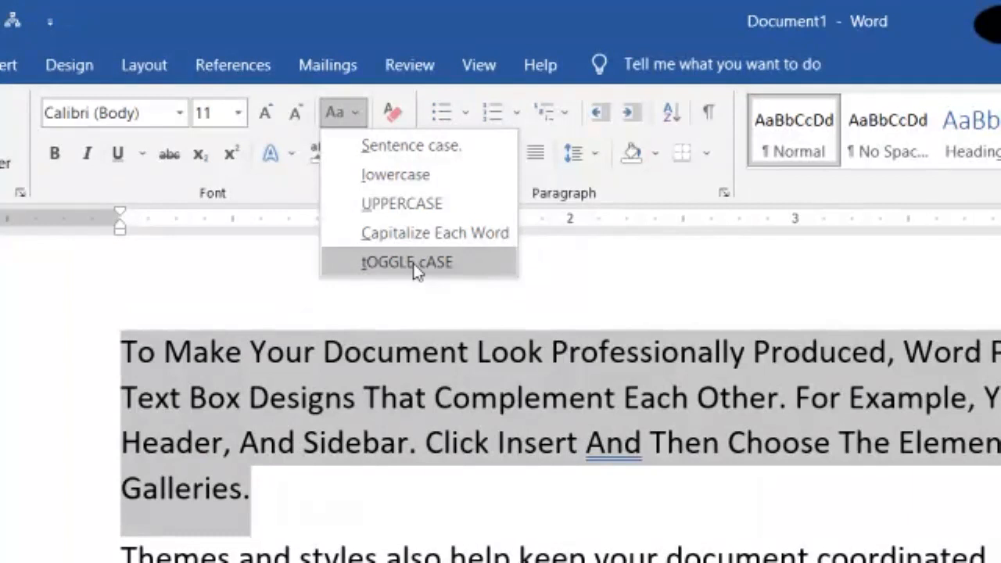
{"action": "left_click", "coordinate": [414, 265]}
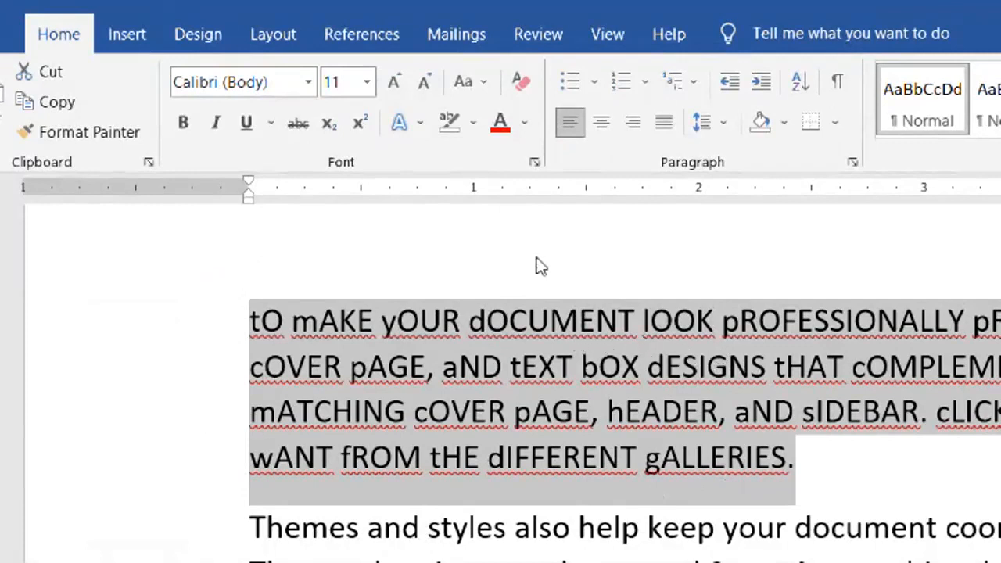
- Clear the formatting of the selected first paragraph and return its text to Sentence case
{"action": "left_click", "coordinate": [518, 86]}
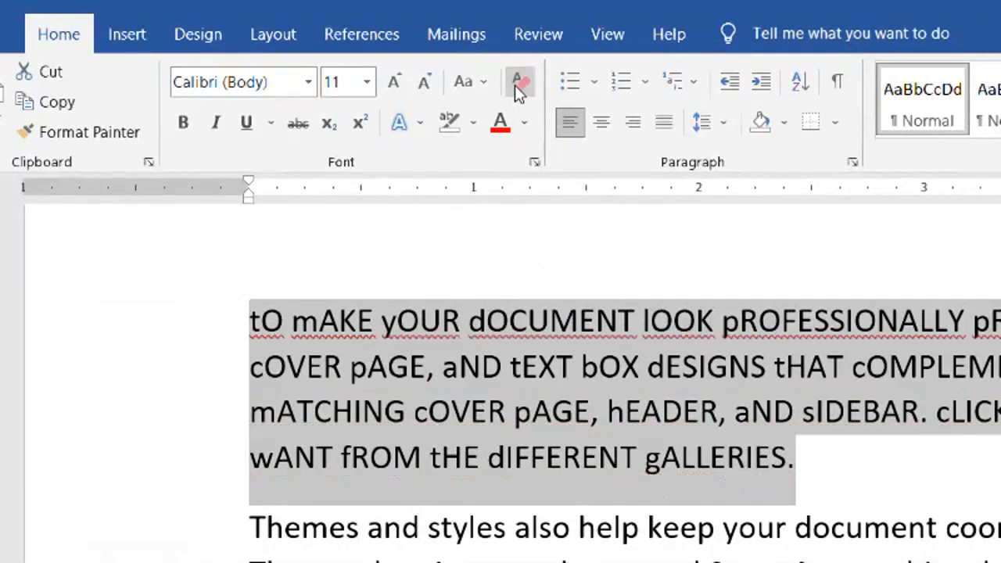
{"action": "left_click", "coordinate": [481, 83]}
{"action": "left_click", "coordinate": [497, 118]}
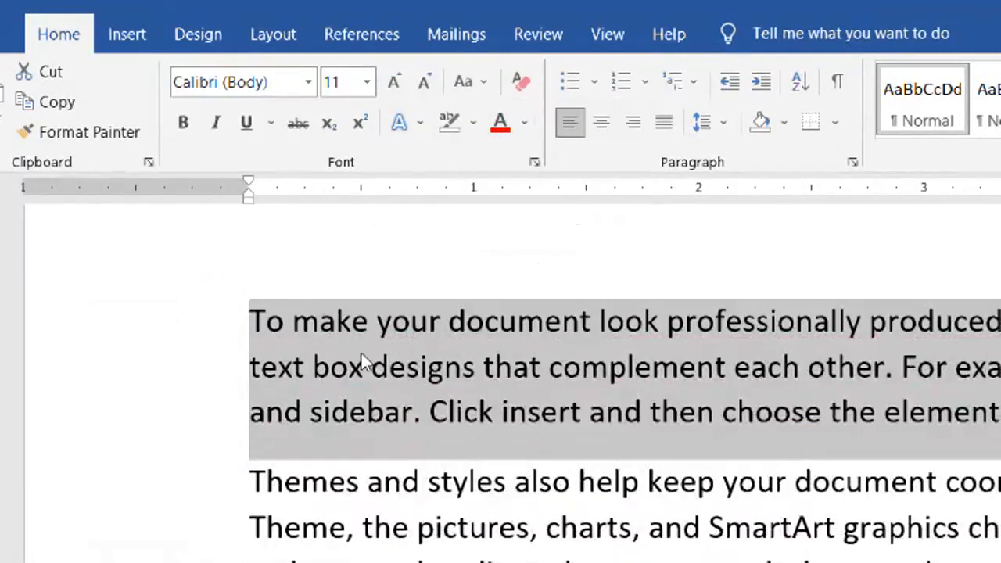
- Make the selected first paragraph bold, italic and underlined, and set its font to Comic Sans MS
{"action": "left_click", "coordinate": [182, 124]}
{"action": "left_click", "coordinate": [215, 125]}
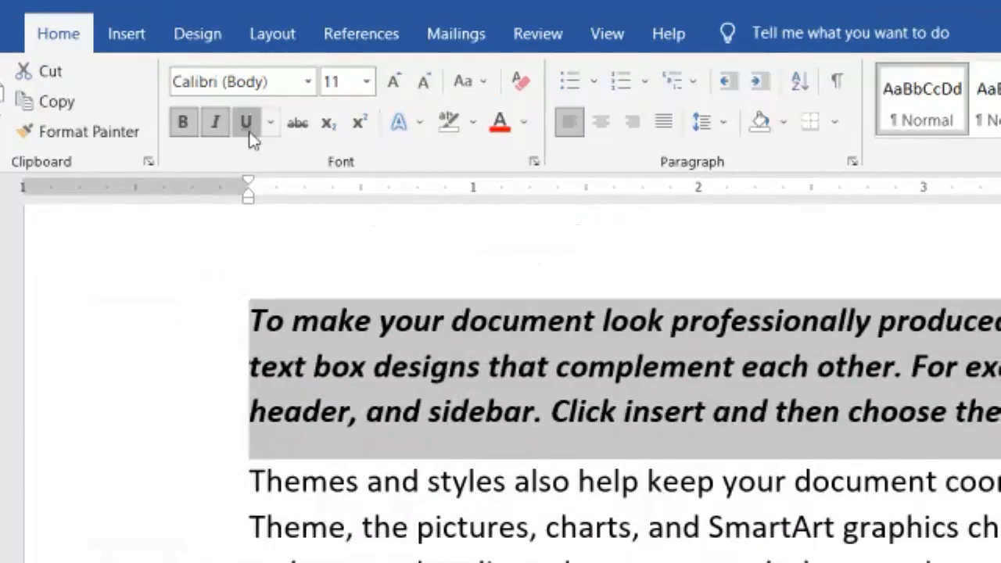
{"action": "left_click", "coordinate": [245, 124]}
{"action": "left_click", "coordinate": [308, 81]}
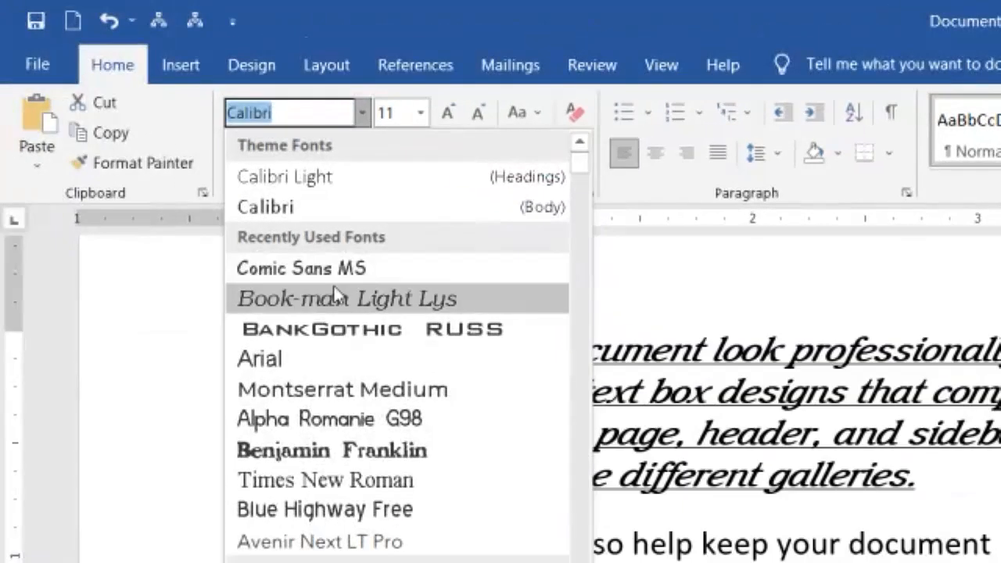
{"action": "left_click", "coordinate": [296, 250]}
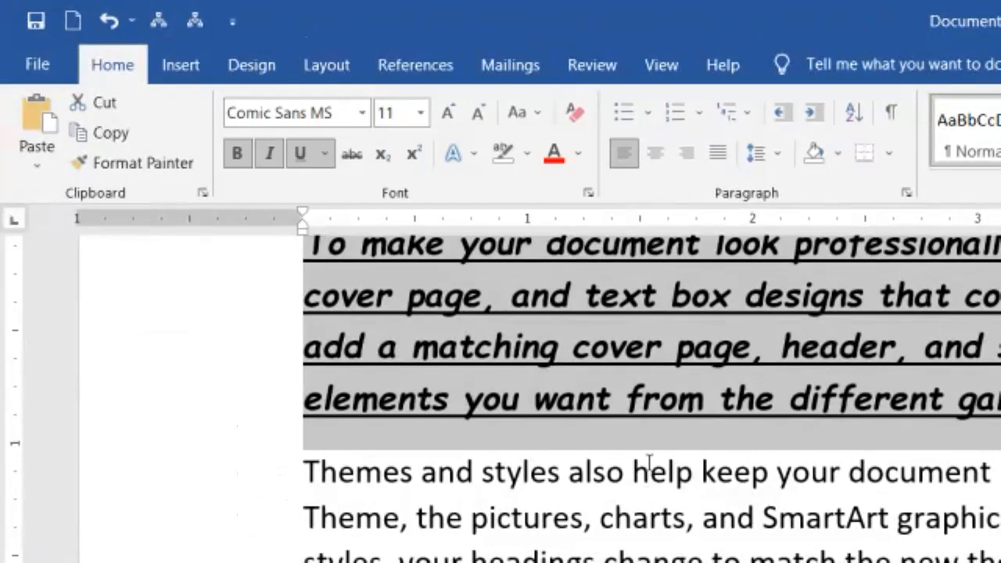
- Copy the first paragraph's formatting onto the whole "Reading is easier" paragraph with Format Painter
{"action": "scroll", "coordinate": [653, 473], "scroll_direction": "up", "scroll_amount": 3}
{"action": "scroll", "coordinate": [704, 477], "scroll_direction": "down", "scroll_amount": 2, "text": "ctrl"}
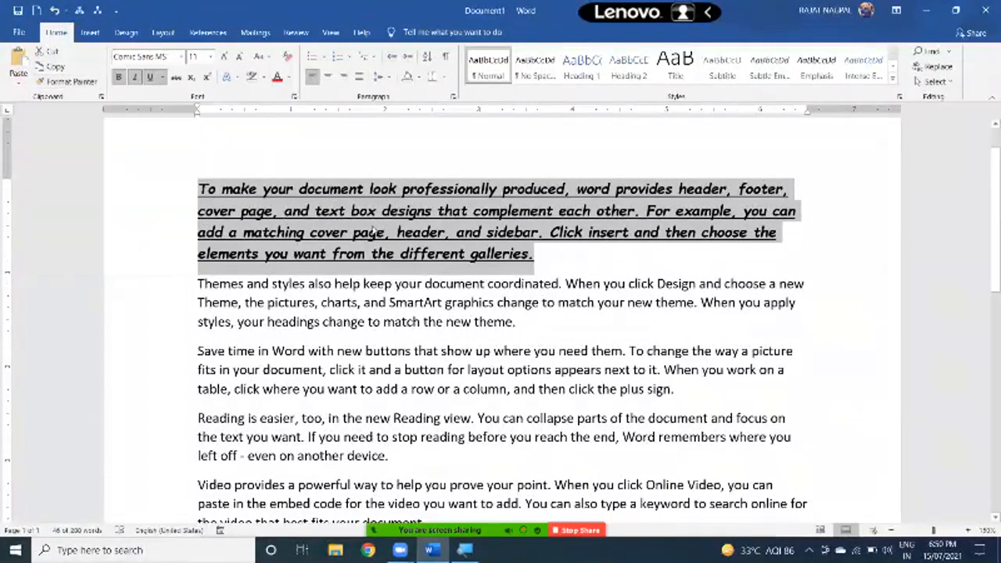
{"action": "left_click", "coordinate": [81, 82]}
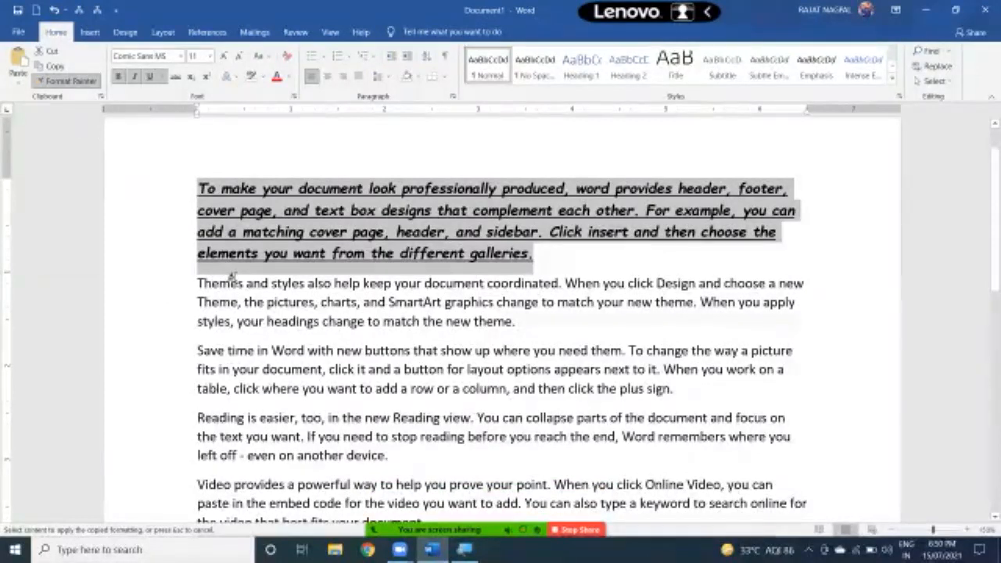
{"action": "scroll", "coordinate": [195, 387], "scroll_direction": "down", "scroll_amount": 2}
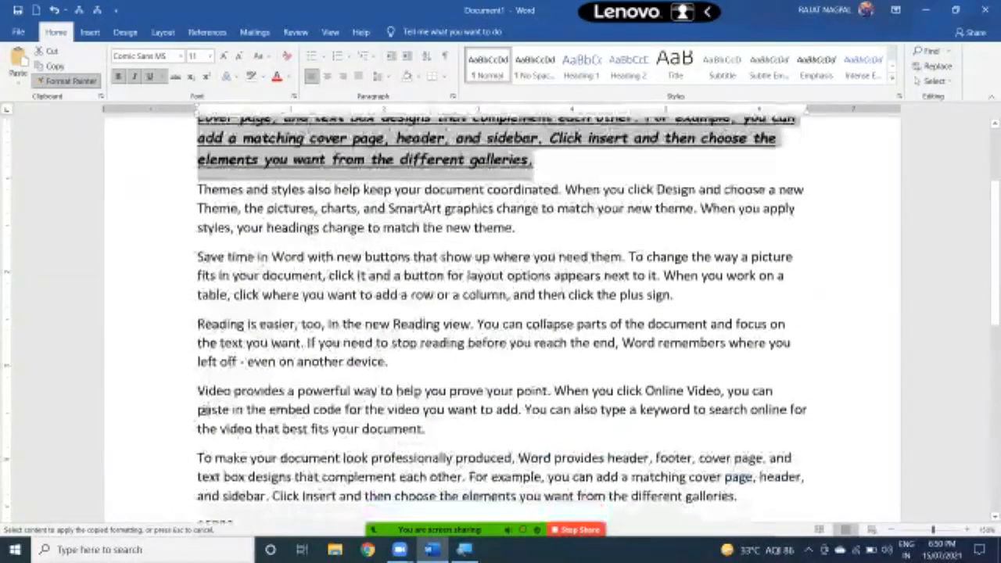
{"action": "scroll", "coordinate": [195, 391], "scroll_direction": "up", "scroll_amount": 2}
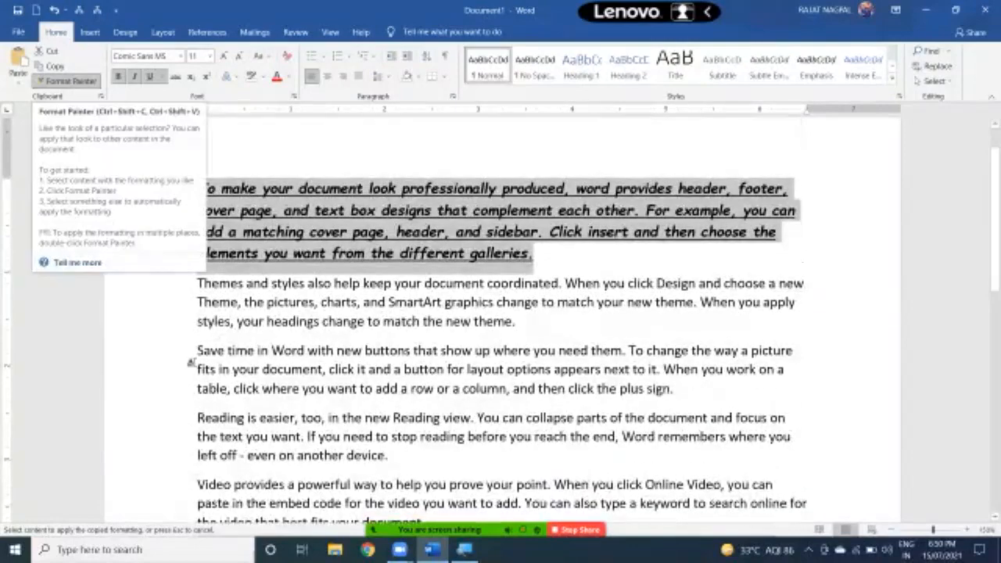
{"action": "scroll", "coordinate": [191, 360], "scroll_direction": "down", "scroll_amount": 4}
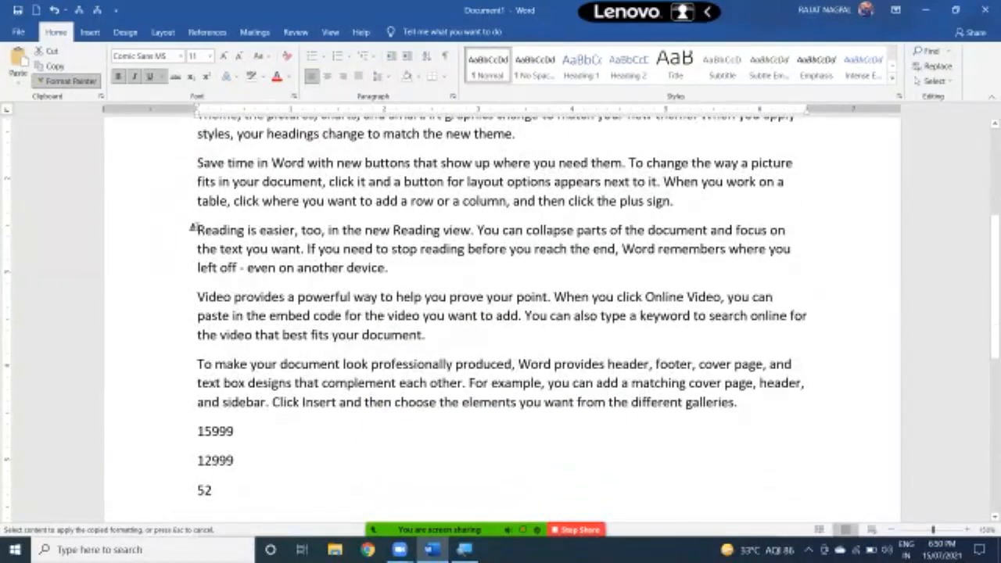
{"action": "left_click_drag", "start_coordinate": [193, 227], "coordinate": [389, 267]}
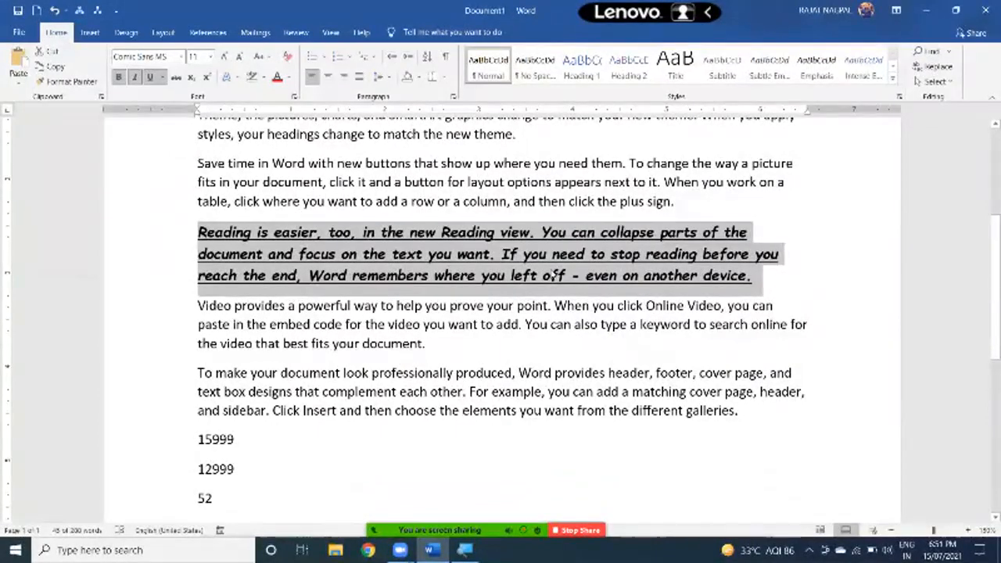
- Copy the first paragraph's formatting with Format Painter onto the last "To make your document" paragraph and the 15999 line below it
{"action": "scroll", "coordinate": [556, 276], "scroll_direction": "up", "scroll_amount": 5}
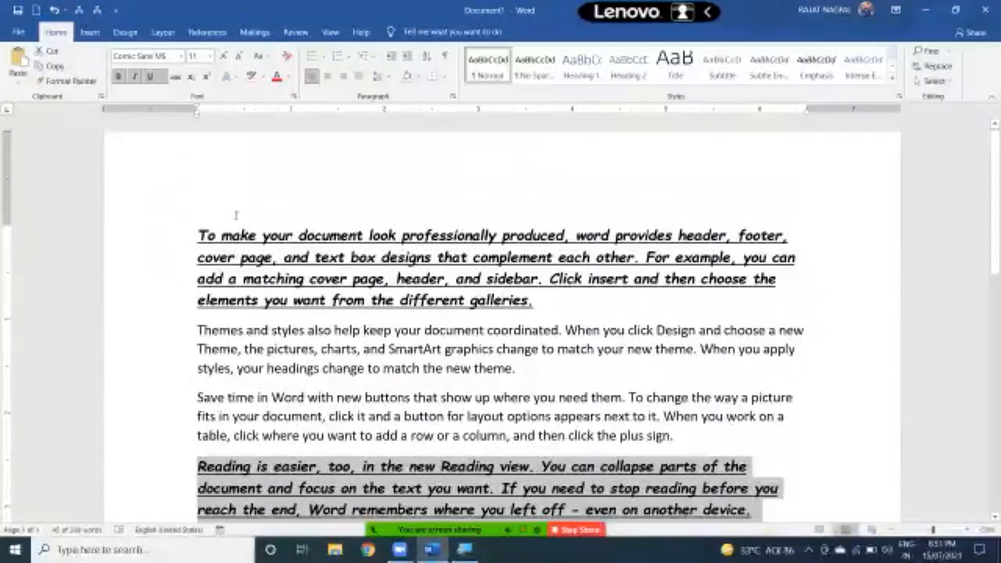
{"action": "left_click_drag", "start_coordinate": [198, 228], "coordinate": [540, 302]}
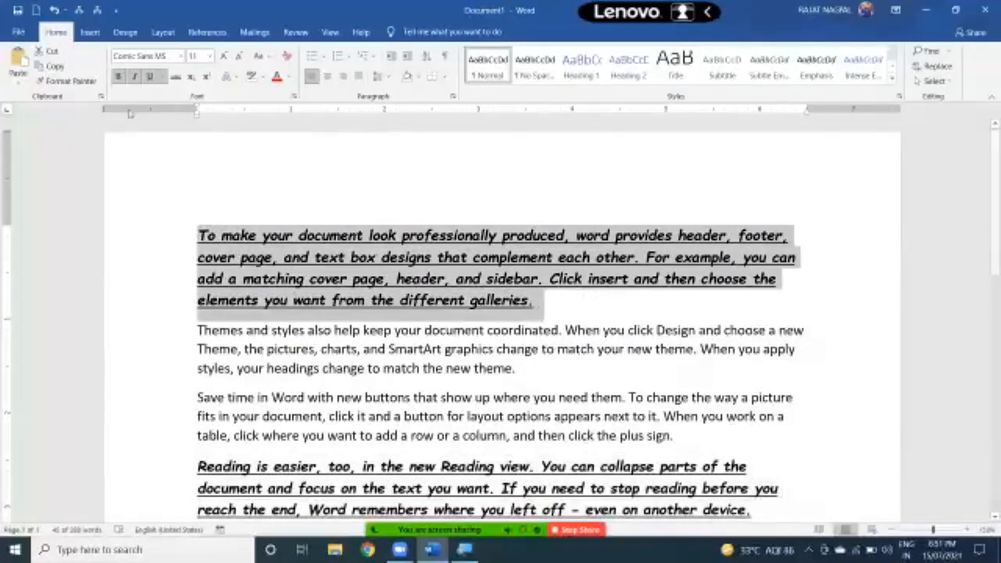
{"action": "left_click", "coordinate": [66, 82]}
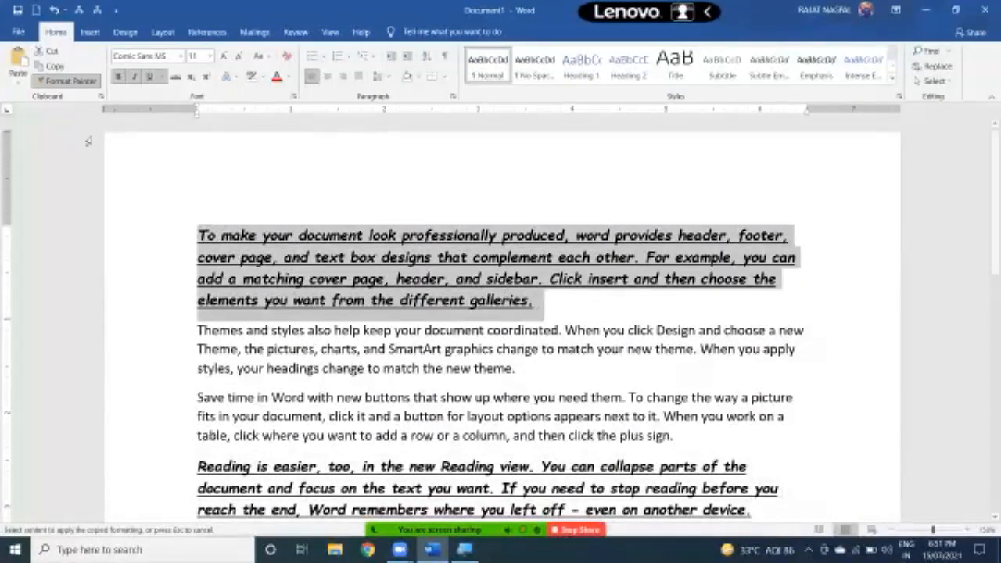
{"action": "scroll", "coordinate": [157, 259], "scroll_direction": "down", "scroll_amount": 5}
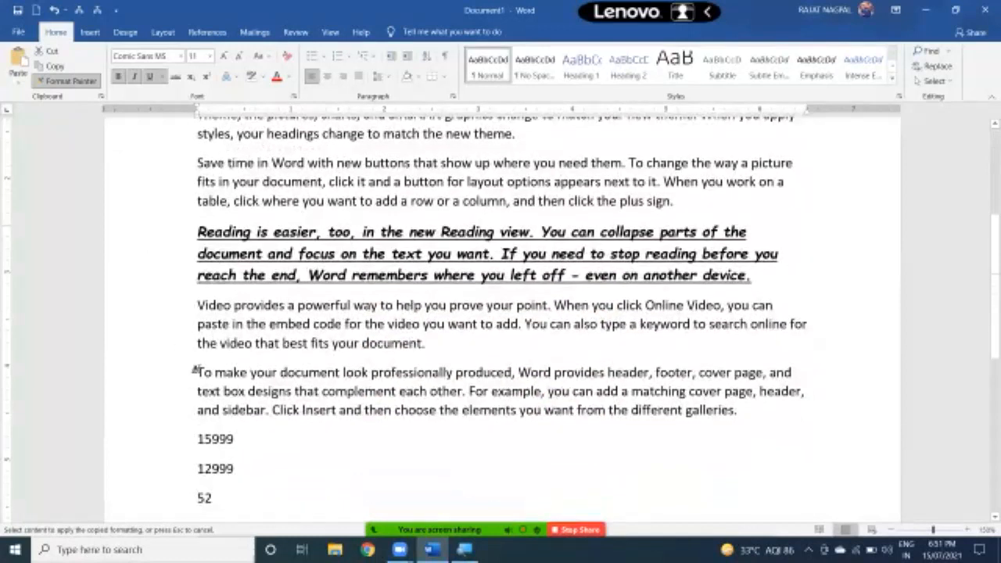
{"action": "mouse_move", "coordinate": [194, 371]}
{"action": "left_mouse_down"}
{"action": "mouse_move", "coordinate": [861, 458]}
{"action": "mouse_move", "coordinate": [866, 432]}
{"action": "left_mouse_up"}
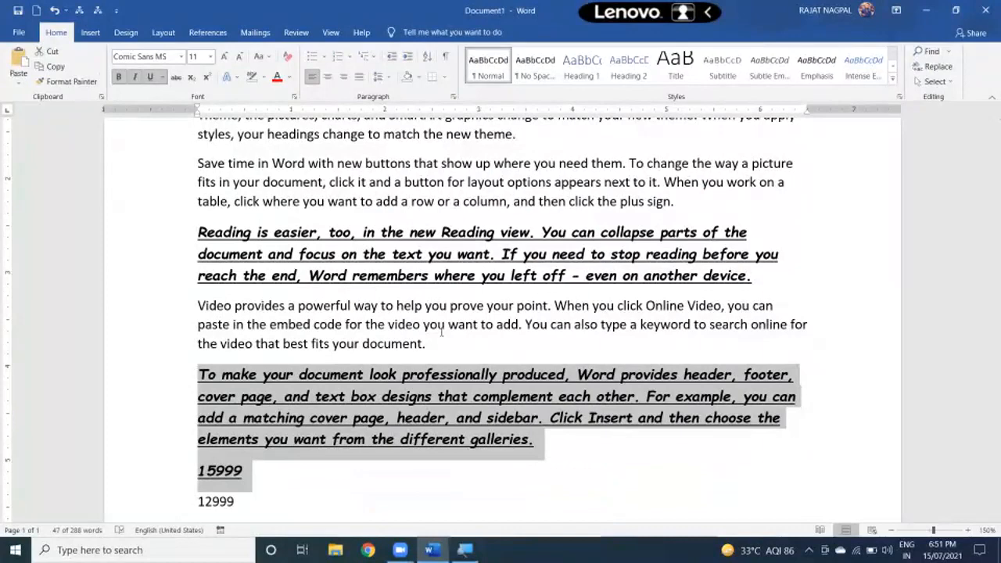
- Copy the first paragraph's formatting with Format Painter onto the whole "Save time in Word" paragraph
{"action": "scroll", "coordinate": [442, 333], "scroll_direction": "up", "scroll_amount": 3}
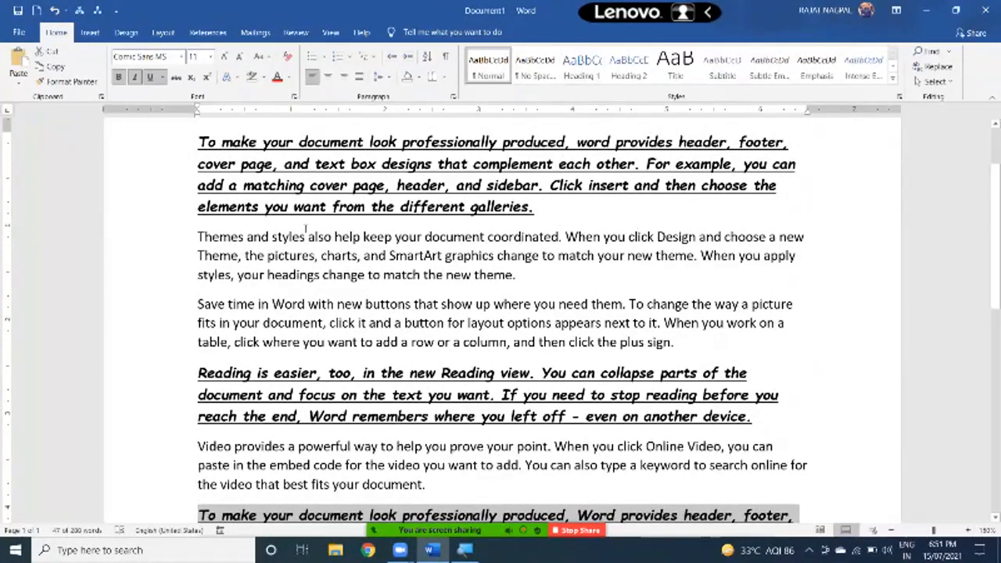
{"action": "left_click_drag", "start_coordinate": [199, 145], "coordinate": [542, 206]}
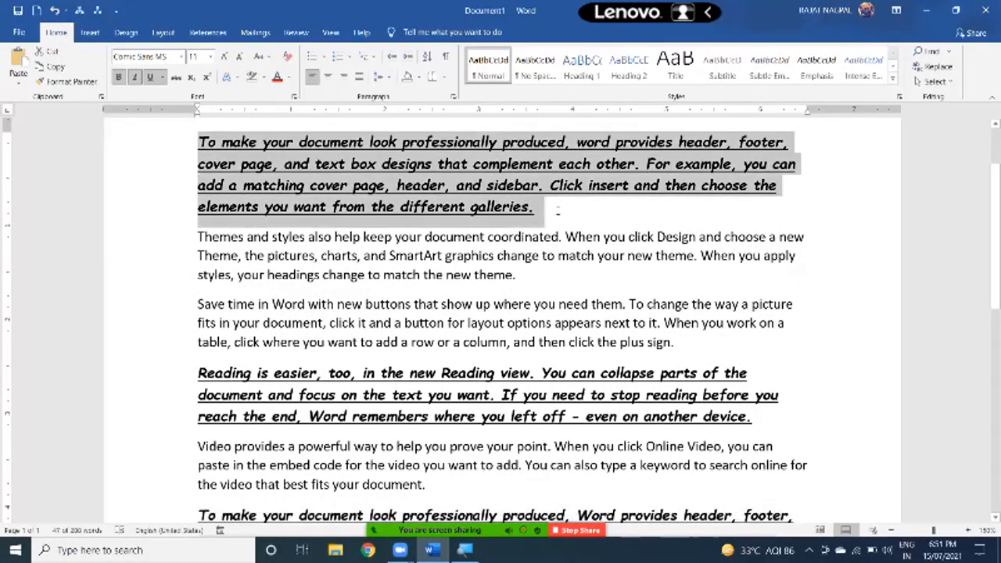
{"action": "left_click", "coordinate": [71, 82]}
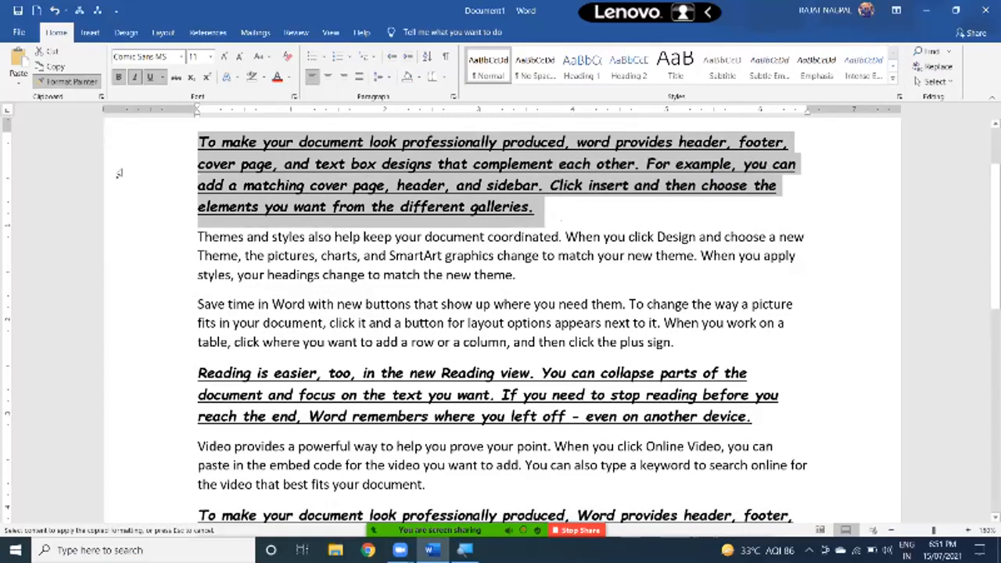
{"action": "mouse_move", "coordinate": [195, 304]}
{"action": "left_mouse_down"}
{"action": "mouse_move", "coordinate": [458, 342]}
{"action": "mouse_move", "coordinate": [730, 356]}
{"action": "left_mouse_up"}
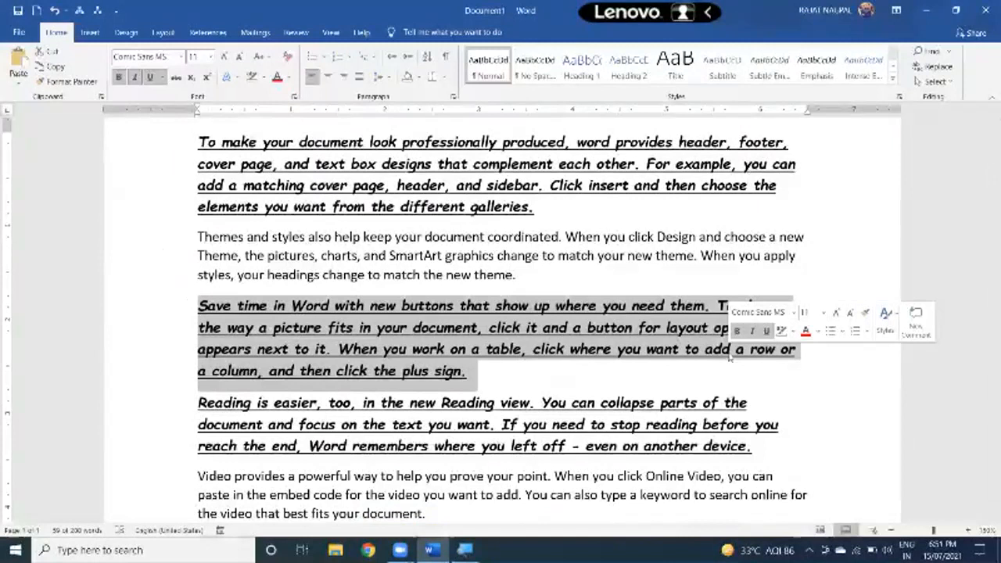
{"action": "left_click", "coordinate": [509, 255]}
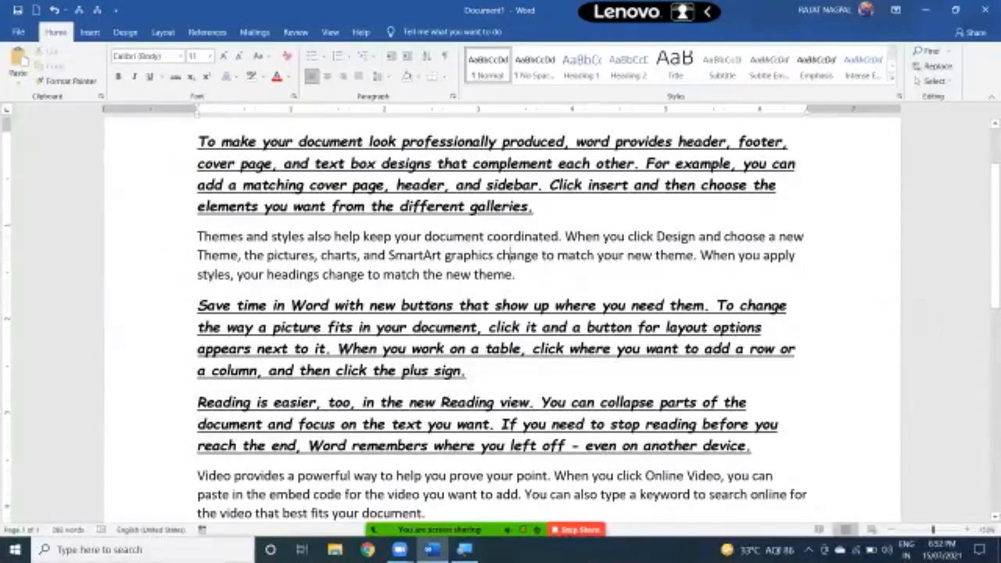
- Pick up the first paragraph's formatting with Format Painter locked for repeated use and apply it to the number 52
{"action": "left_click", "coordinate": [198, 142]}
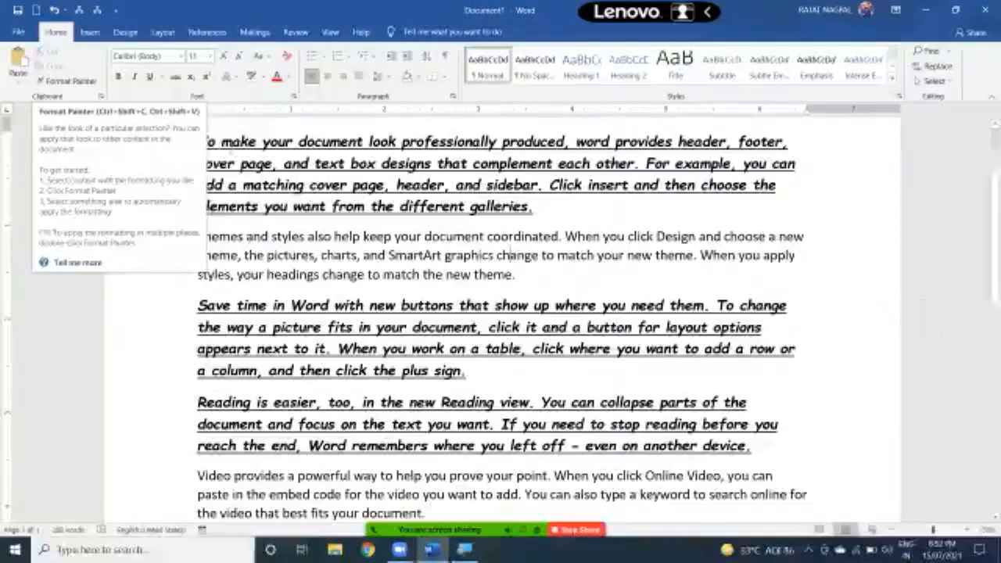
{"action": "mouse_move", "coordinate": [198, 142]}
{"action": "left_mouse_down"}
{"action": "mouse_move", "coordinate": [775, 188]}
{"action": "mouse_move", "coordinate": [583, 212]}
{"action": "left_mouse_up"}
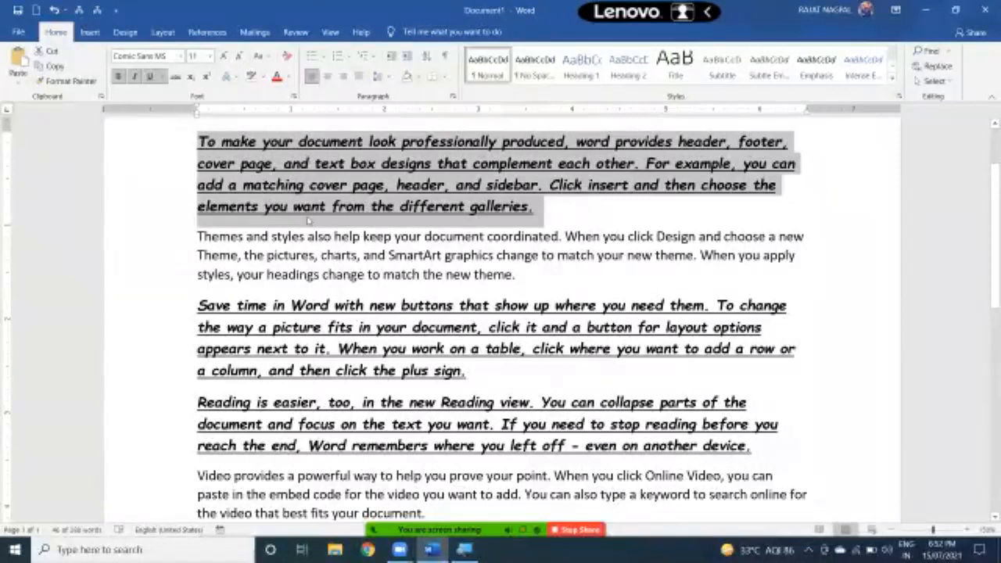
{"action": "left_click", "coordinate": [77, 88]}
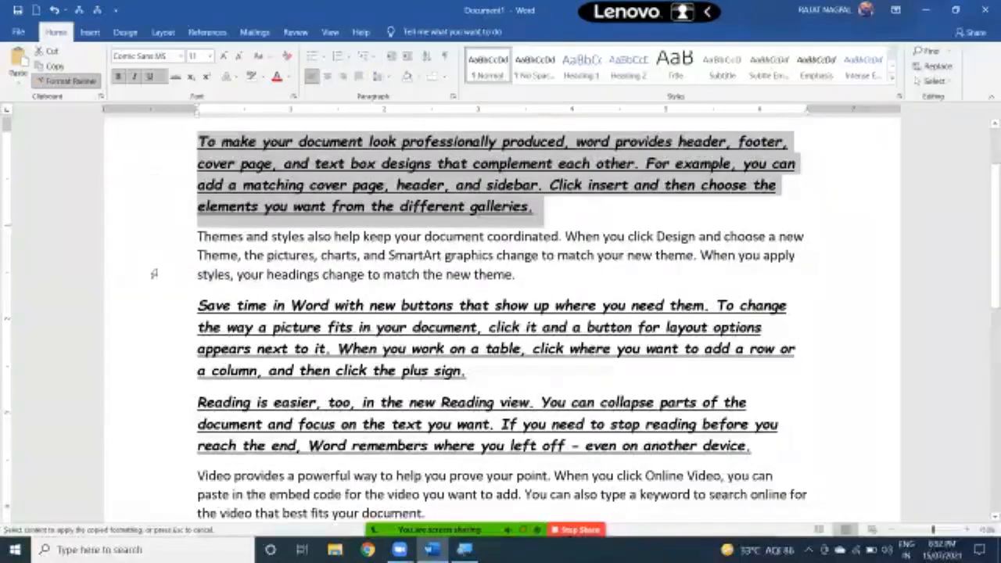
{"action": "scroll", "coordinate": [288, 230], "scroll_direction": "down", "scroll_amount": 2}
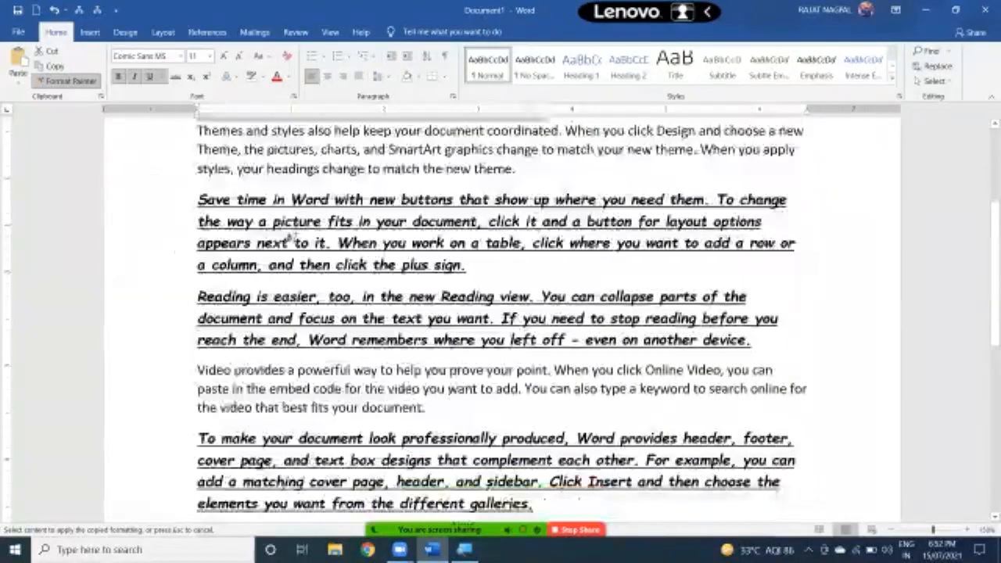
{"action": "scroll", "coordinate": [270, 288], "scroll_direction": "down", "scroll_amount": 6}
{"action": "scroll", "coordinate": [271, 286], "scroll_direction": "up", "scroll_amount": 3}
{"action": "scroll", "coordinate": [216, 358], "scroll_direction": "down", "scroll_amount": 1}
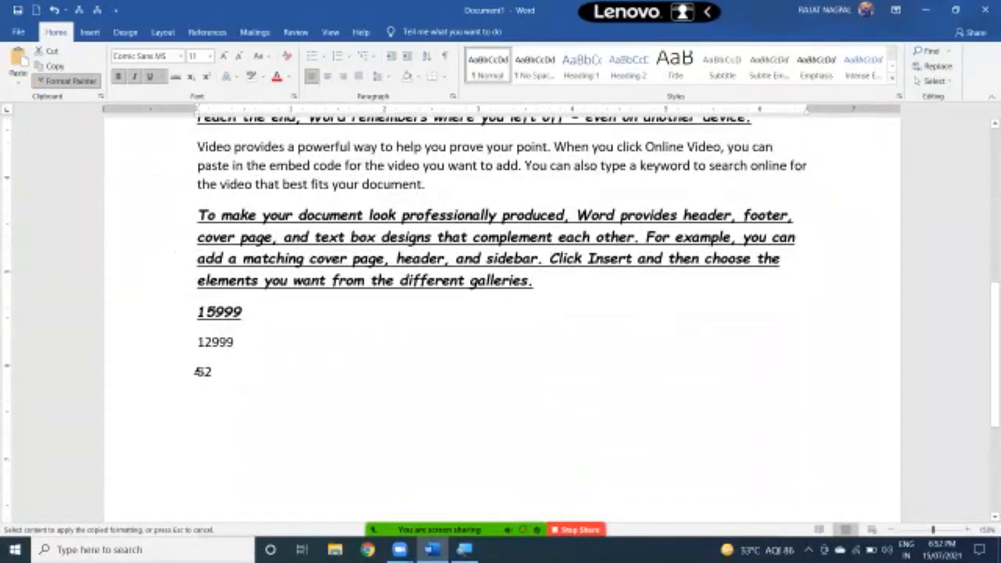
{"action": "mouse_move", "coordinate": [215, 373]}
{"action": "left_mouse_down"}
{"action": "mouse_move", "coordinate": [201, 373]}
{"action": "mouse_move", "coordinate": [226, 372]}
{"action": "left_mouse_up"}
- Apply the copied formatting to the middle text of the "Video provides" and "Themes and styles" paragraphs, and turn off Format Painter
{"action": "scroll", "coordinate": [226, 372], "scroll_direction": "up", "scroll_amount": 2}
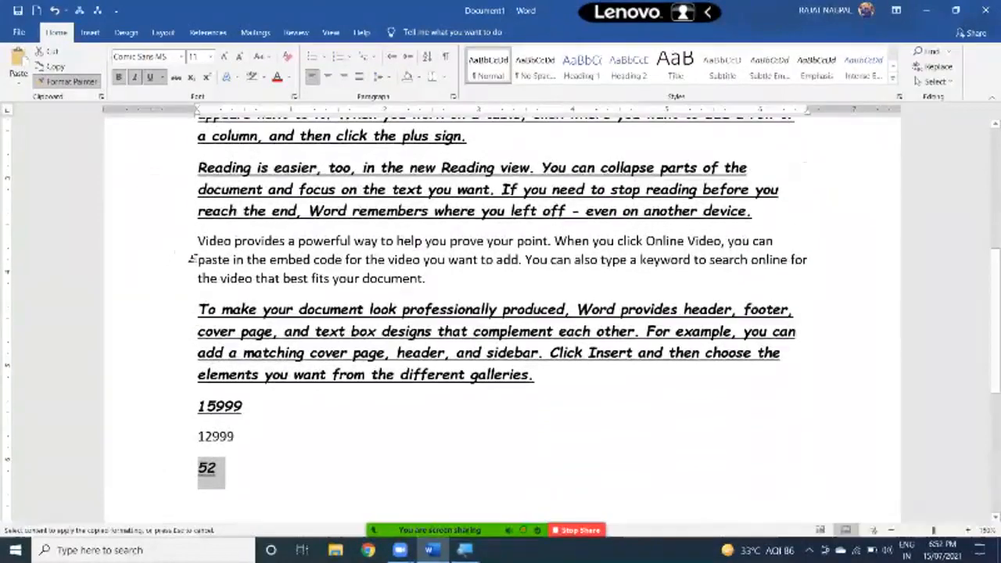
{"action": "mouse_move", "coordinate": [190, 259]}
{"action": "left_mouse_down"}
{"action": "mouse_move", "coordinate": [704, 274]}
{"action": "mouse_move", "coordinate": [813, 260]}
{"action": "left_mouse_up"}
{"action": "scroll", "coordinate": [332, 332], "scroll_direction": "up", "scroll_amount": 7}
{"action": "left_click_drag", "start_coordinate": [200, 352], "coordinate": [795, 350]}
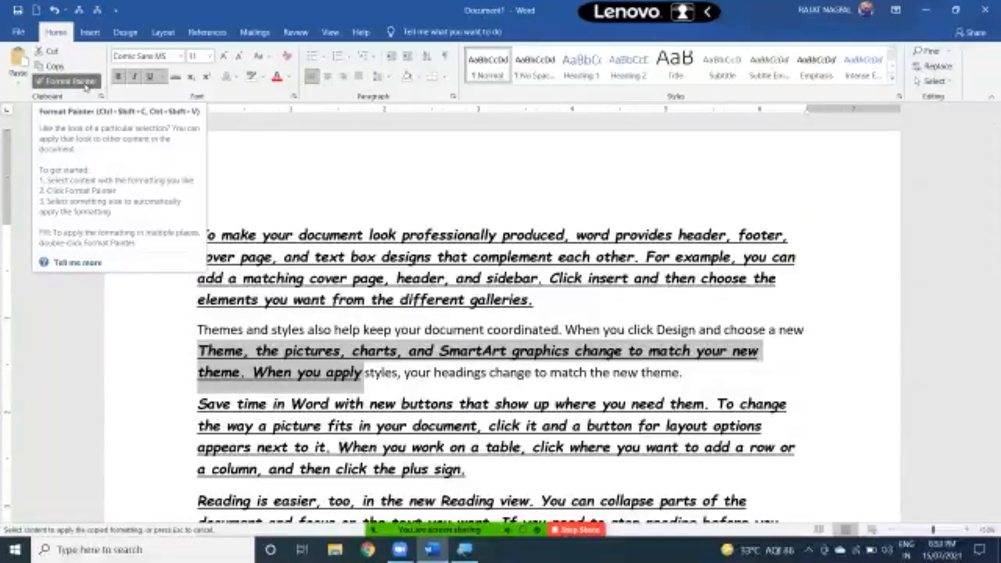
{"action": "left_click", "coordinate": [86, 84]}
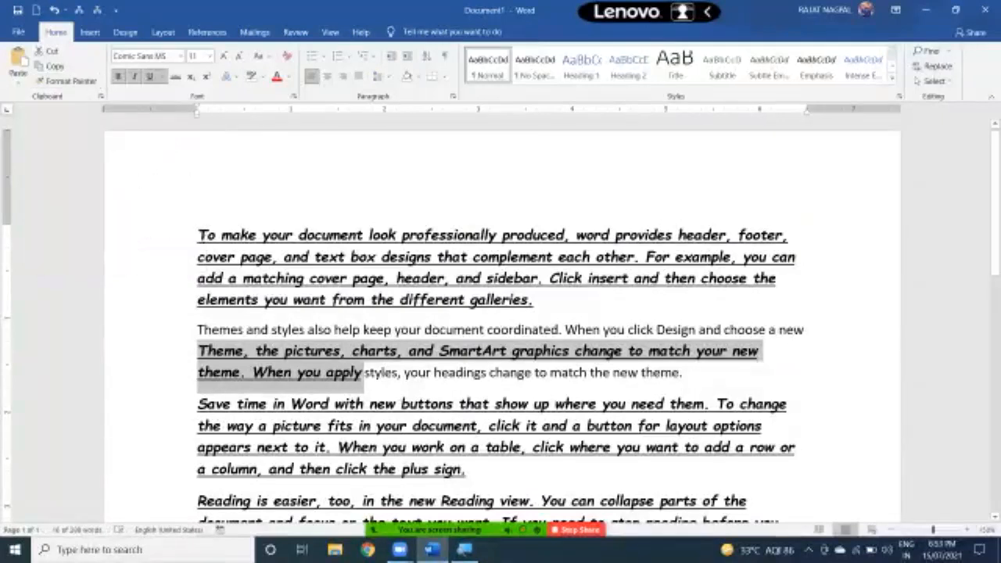
- Pick up the first paragraph's formatting again with Format Painter locked on and apply it to the number 12999
{"action": "left_click_drag", "start_coordinate": [201, 236], "coordinate": [568, 306]}
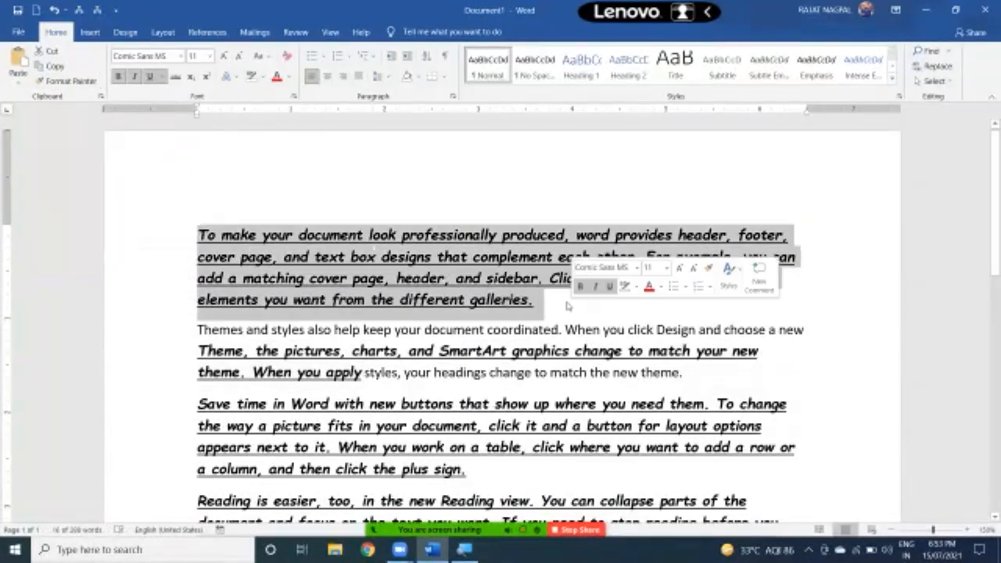
{"action": "left_click", "coordinate": [67, 83]}
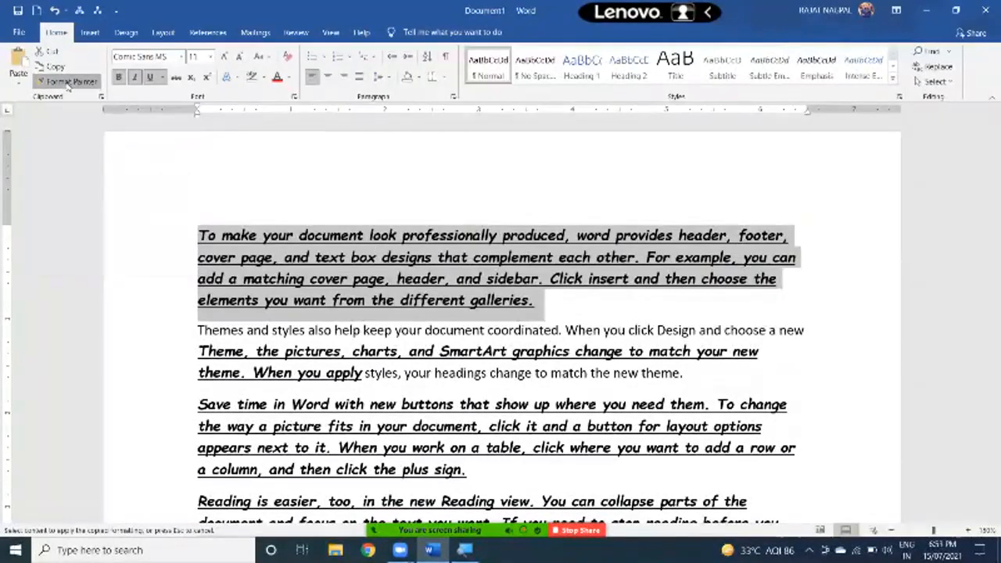
{"action": "scroll", "coordinate": [223, 356], "scroll_direction": "down", "scroll_amount": 3}
{"action": "scroll", "coordinate": [223, 355], "scroll_direction": "down", "scroll_amount": 5}
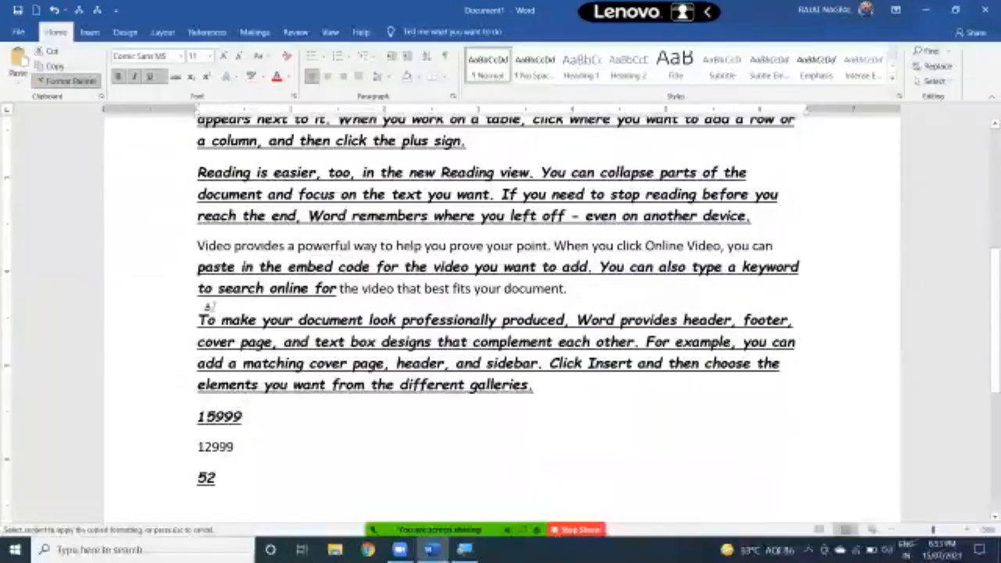
{"action": "left_click_drag", "start_coordinate": [195, 445], "coordinate": [264, 458]}
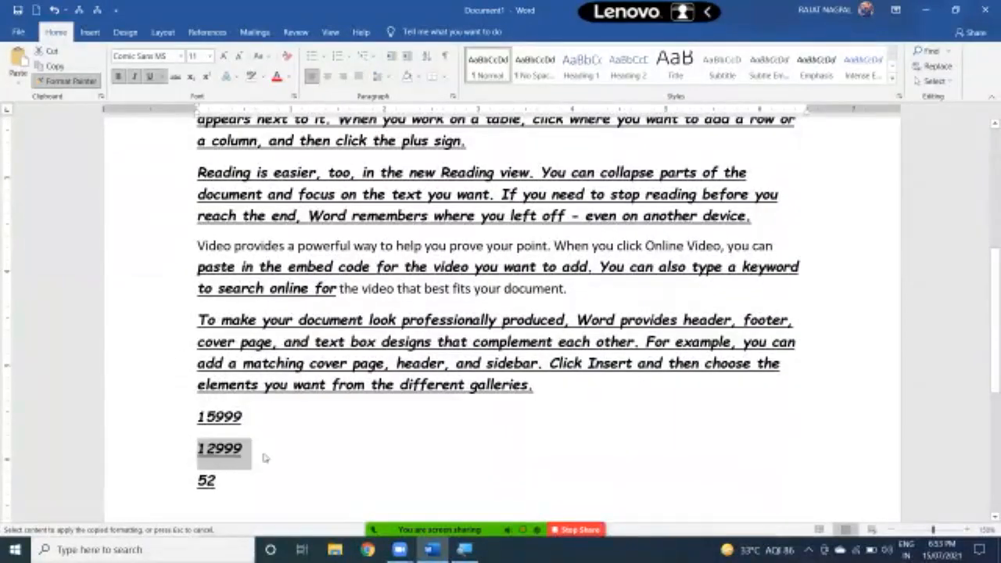
- Apply the copied formatting to "video that best fits your document." and turn off Format Painter
{"action": "scroll", "coordinate": [265, 458], "scroll_direction": "up", "scroll_amount": 1}
{"action": "left_click_drag", "start_coordinate": [361, 337], "coordinate": [618, 338]}
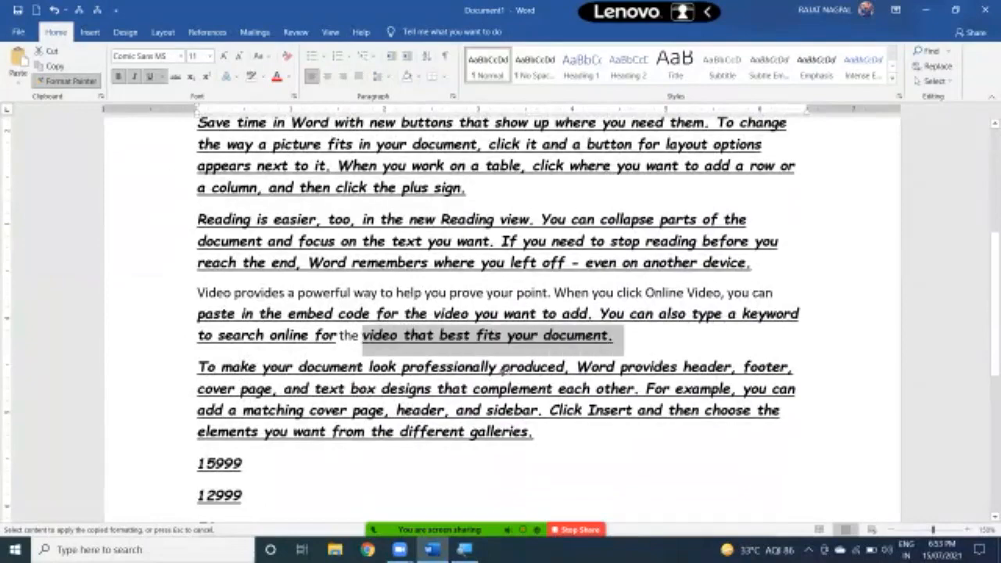
{"action": "scroll", "coordinate": [503, 367], "scroll_direction": "up", "scroll_amount": 6}
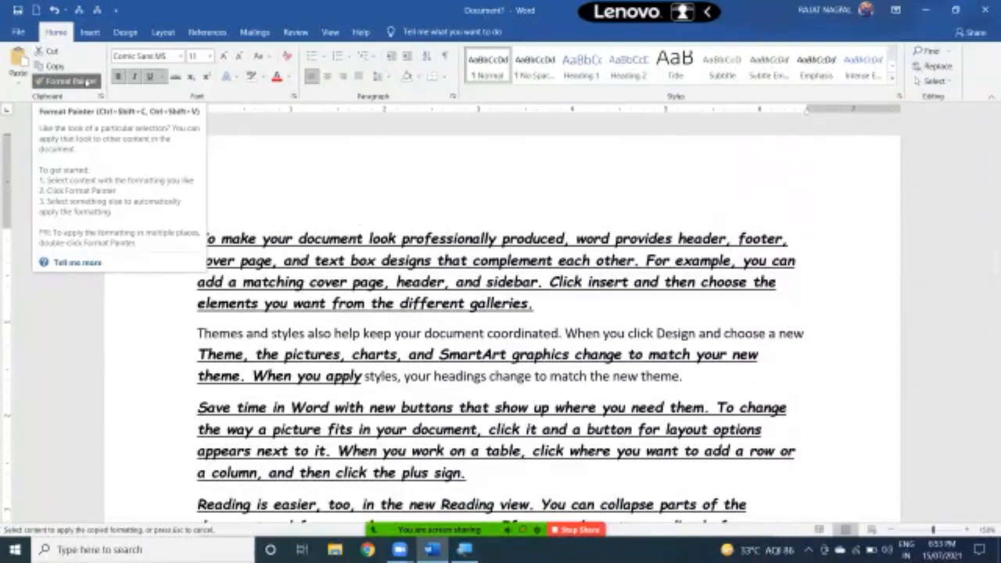
{"action": "left_click", "coordinate": [86, 81]}
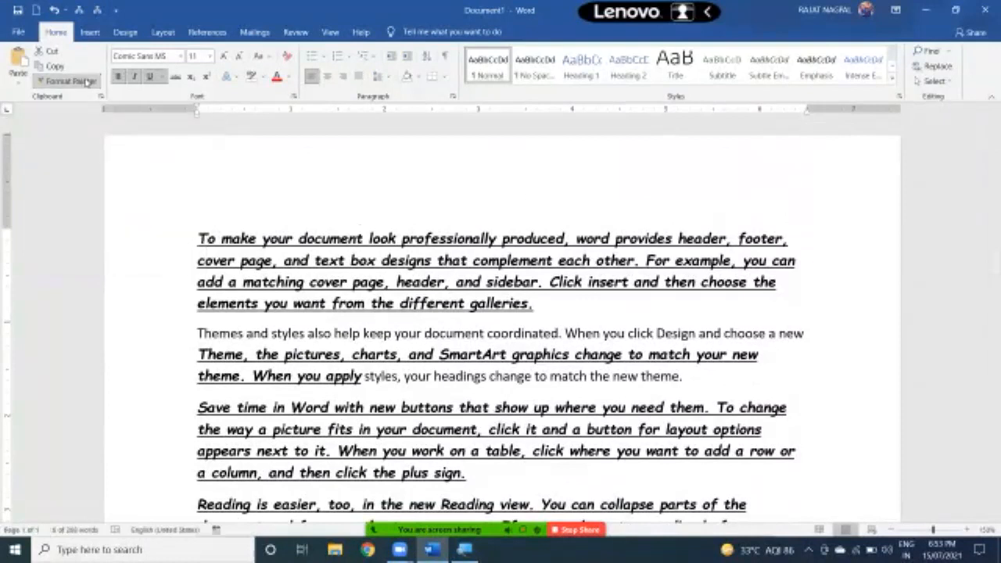
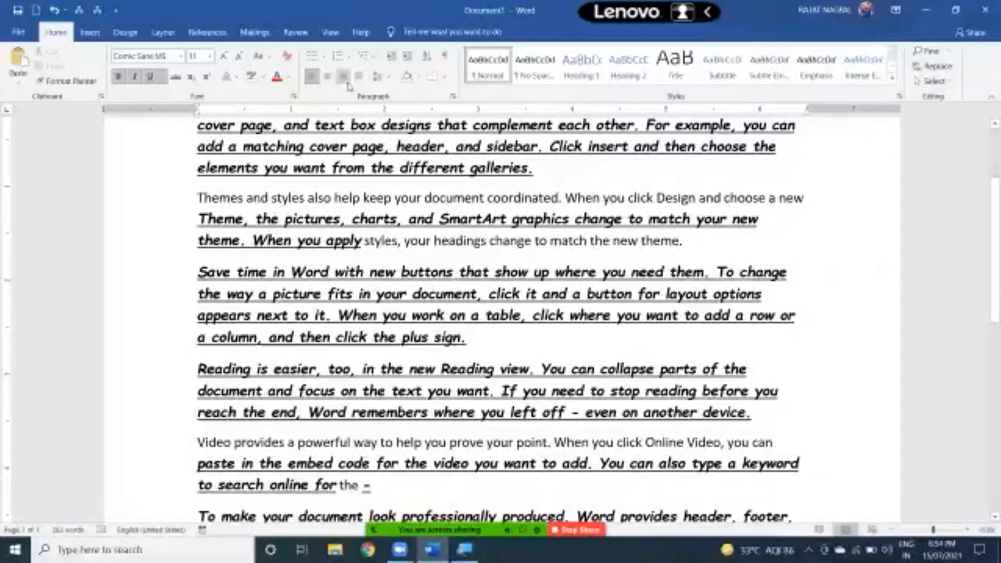
{"action": "scroll", "coordinate": [375, 258], "scroll_direction": "up", "scroll_amount": 3}
{"action": "scroll", "coordinate": [374, 258], "scroll_direction": "up", "scroll_amount": 3}
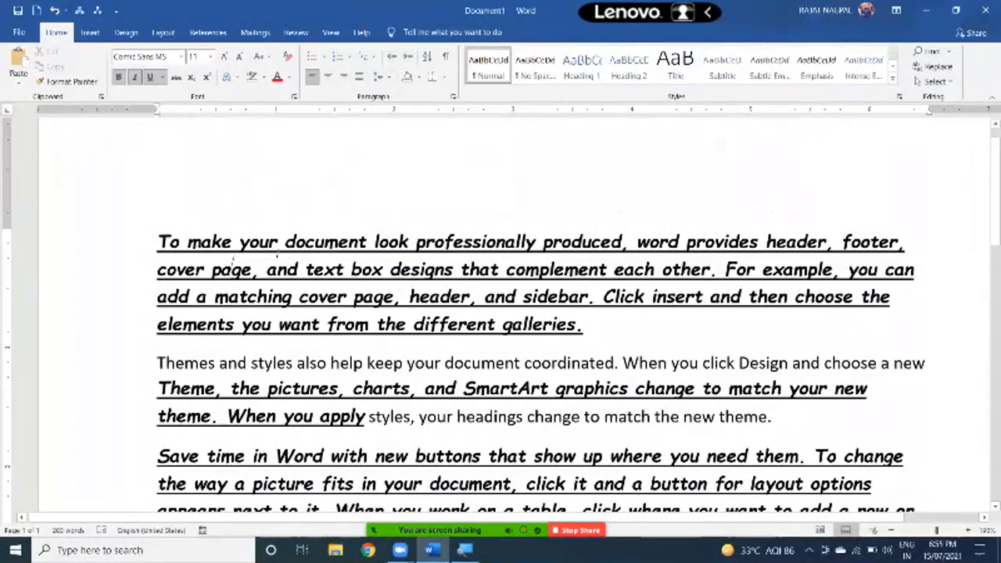
{"action": "scroll", "coordinate": [247, 291], "scroll_direction": "down", "scroll_amount": 3}
{"action": "scroll", "coordinate": [247, 291], "scroll_direction": "up", "scroll_amount": 4}
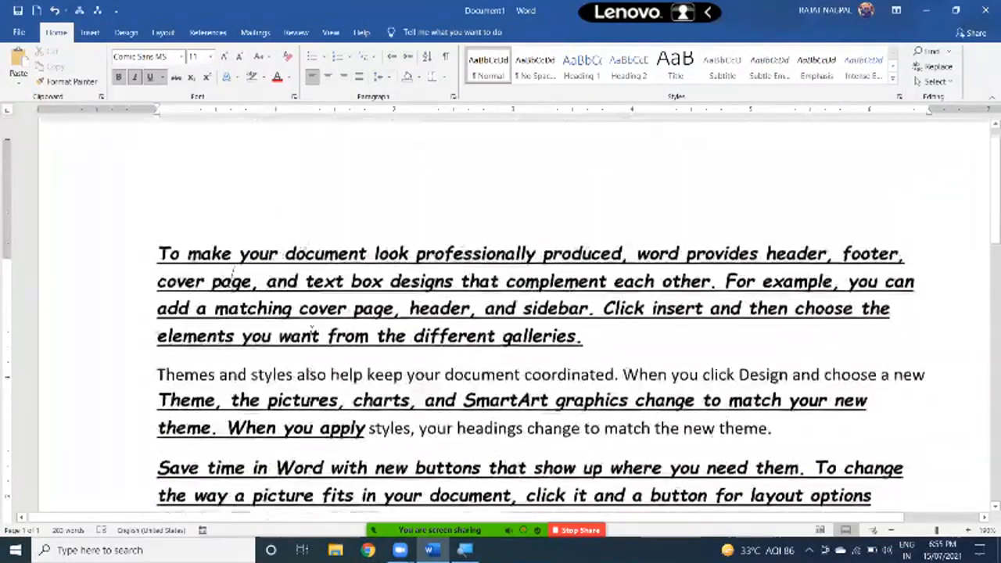
- Add a left-aligned sample line "Rlk jkdsjf" below the number 52 at the end of the document
{"action": "scroll", "coordinate": [213, 297], "scroll_direction": "down", "scroll_amount": 10}
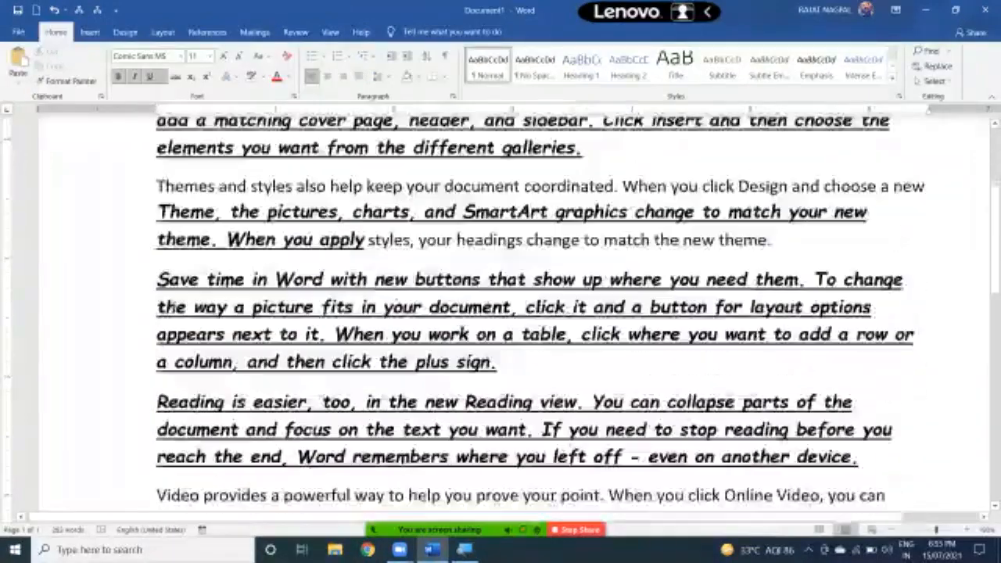
{"action": "left_click", "coordinate": [228, 280]}
{"action": "key", "text": "Return"}
{"action": "type", "text": "Rlk jkdsjf"}
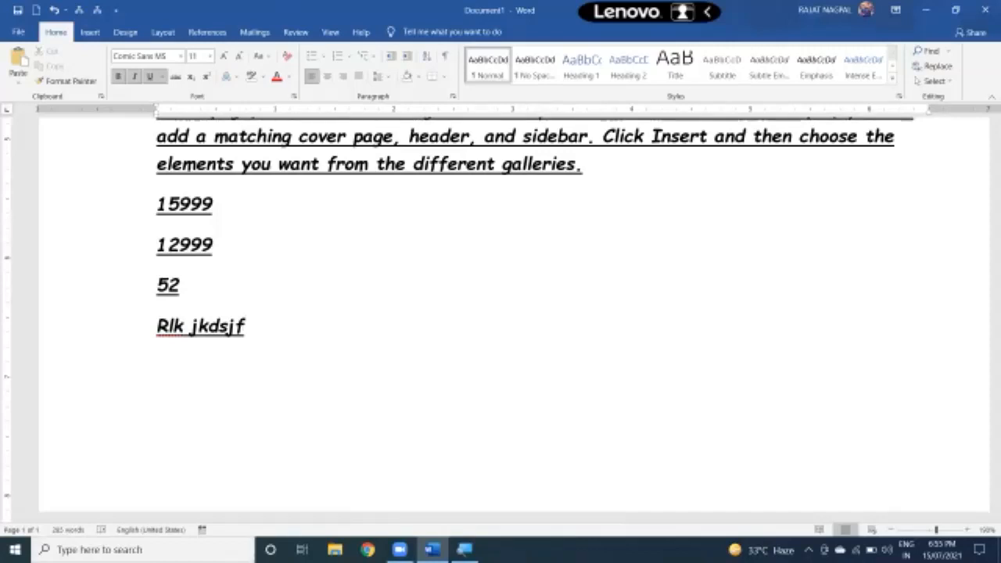
- Delete the sample text "Rlk jkdsjf" from the line below 52
{"action": "key", "text": "BackSpace"}
{"action": "key", "text": "BackSpace"}
{"action": "key", "text": "BackSpace"}
{"action": "key", "text": "BackSpace"}
{"action": "key", "text": "BackSpace"}
{"action": "key", "text": "BackSpace"}
{"action": "key", "text": "BackSpace"}
{"action": "key", "text": "BackSpace"}
{"action": "key", "text": "BackSpace"}
{"action": "key", "text": "BackSpace"}
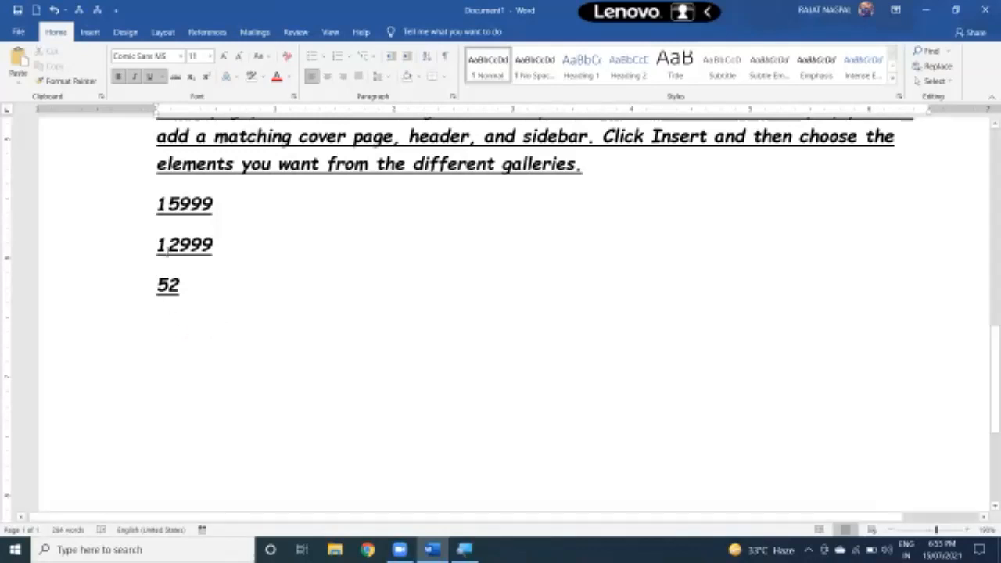
- Below the number 52, add a centered line "L;sdkf ;lsdkf;" followed by a right-aligned line "Kldfj kdsjfklsd"
{"action": "double_click", "coordinate": [527, 321]}
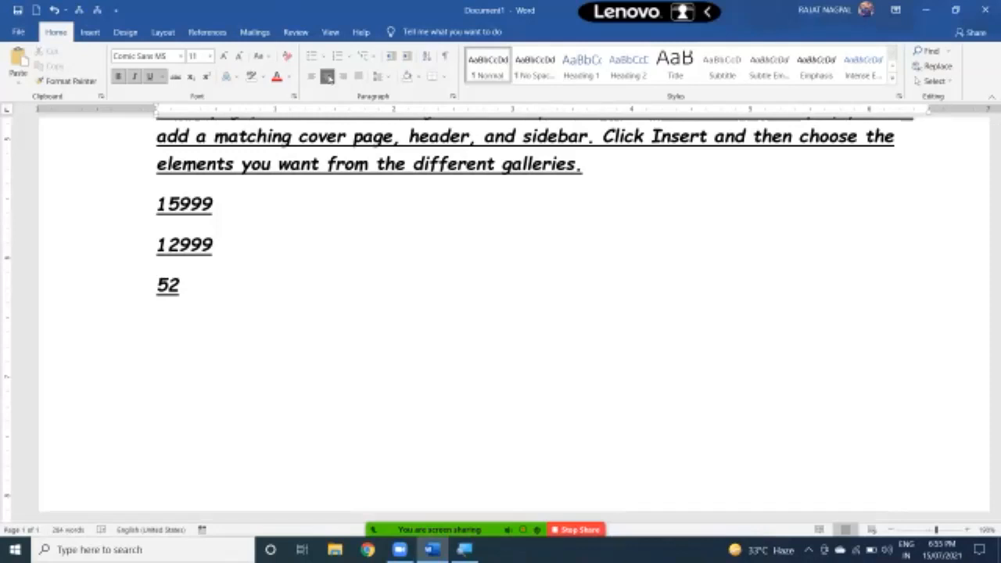
{"action": "type", "text": "L;sdkf ;lsdkf;"}
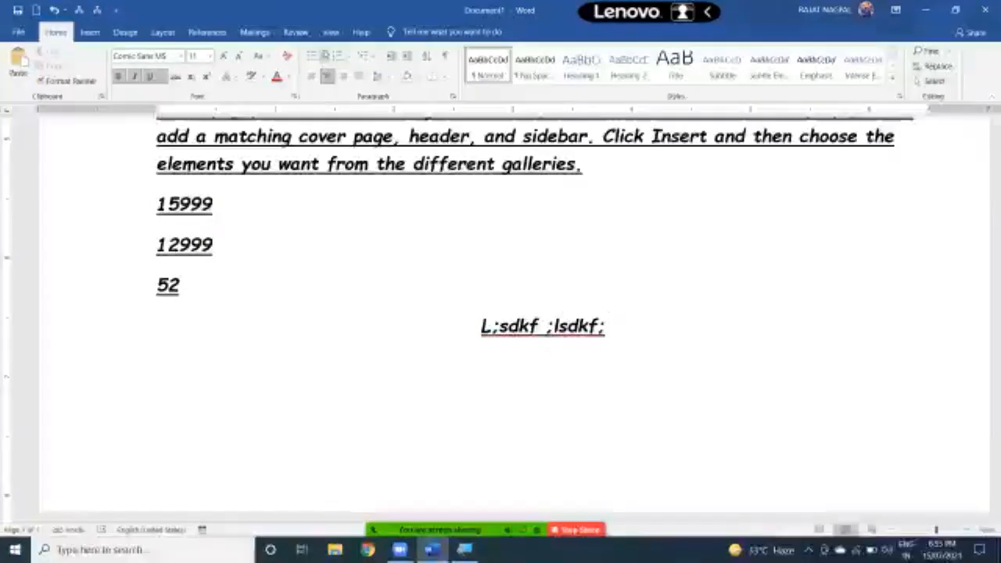
{"action": "key", "text": "Return"}
{"action": "left_click", "coordinate": [343, 76]}
{"action": "type", "text": "Kldfj kdsjfklsd"}
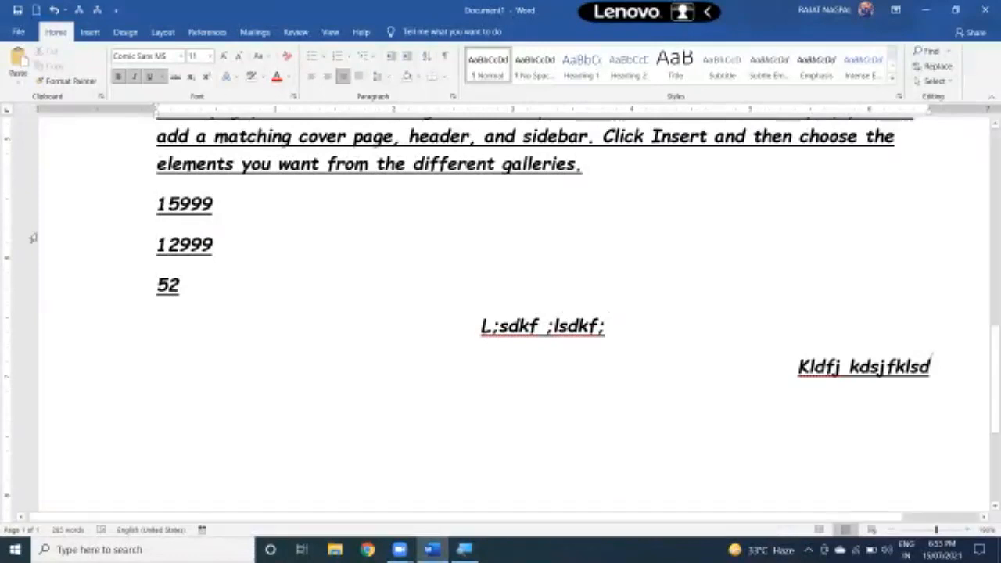
{"action": "left_click", "coordinate": [210, 305]}
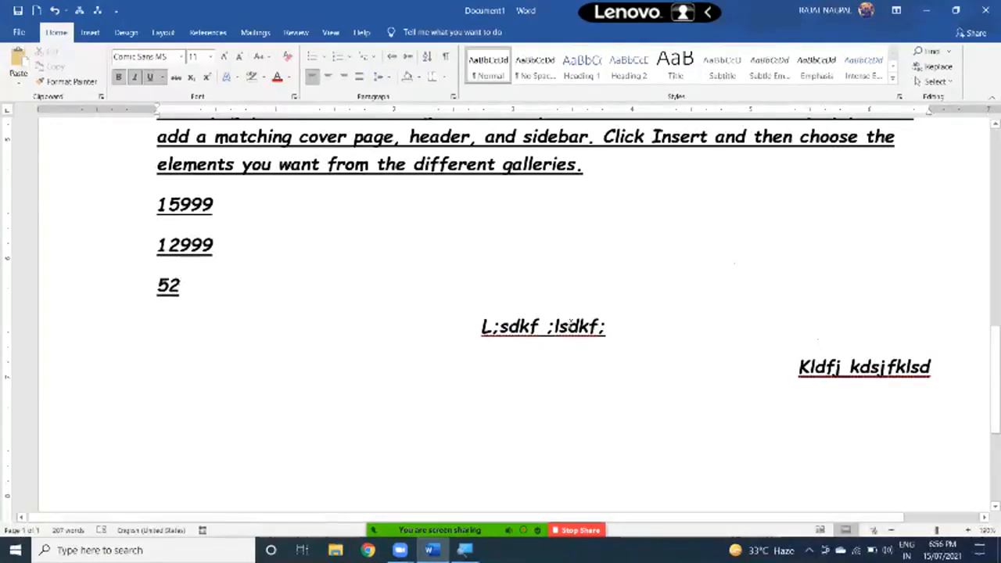
- Center the number 12999 and right-align the number 15999 near the end of the document
{"action": "left_click", "coordinate": [609, 326]}
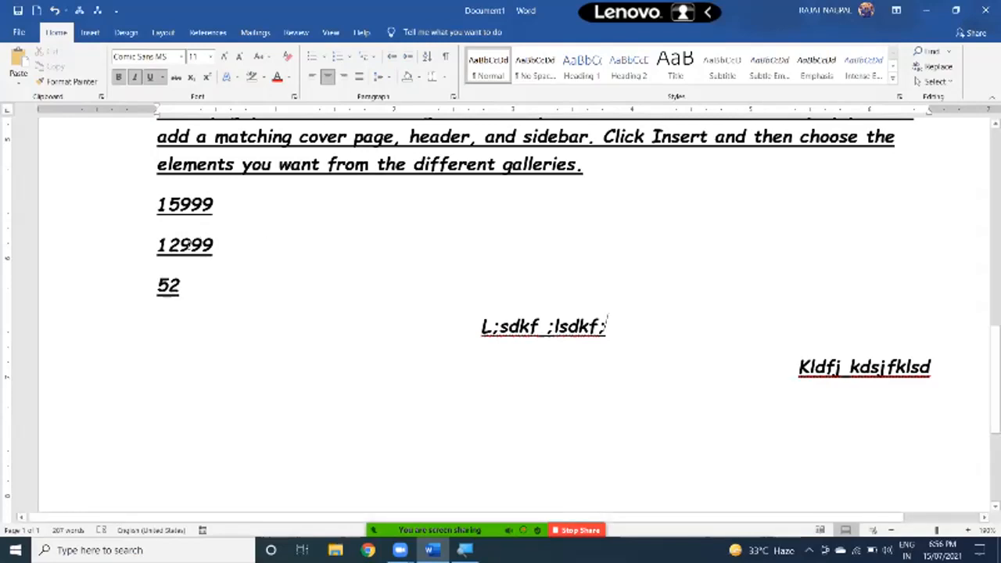
{"action": "left_click", "coordinate": [188, 244]}
{"action": "double_click", "coordinate": [188, 245]}
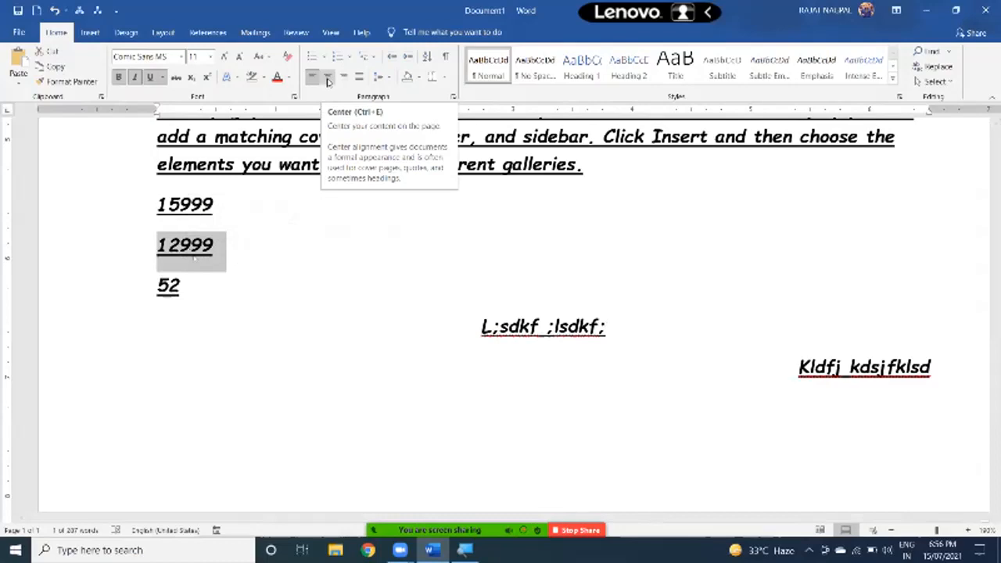
{"action": "left_click", "coordinate": [328, 78]}
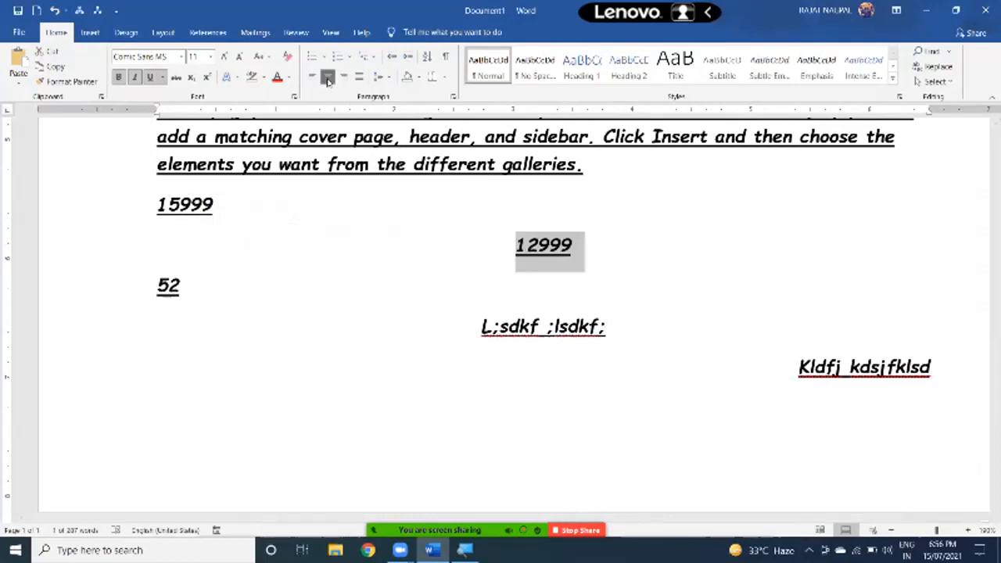
{"action": "double_click", "coordinate": [186, 205]}
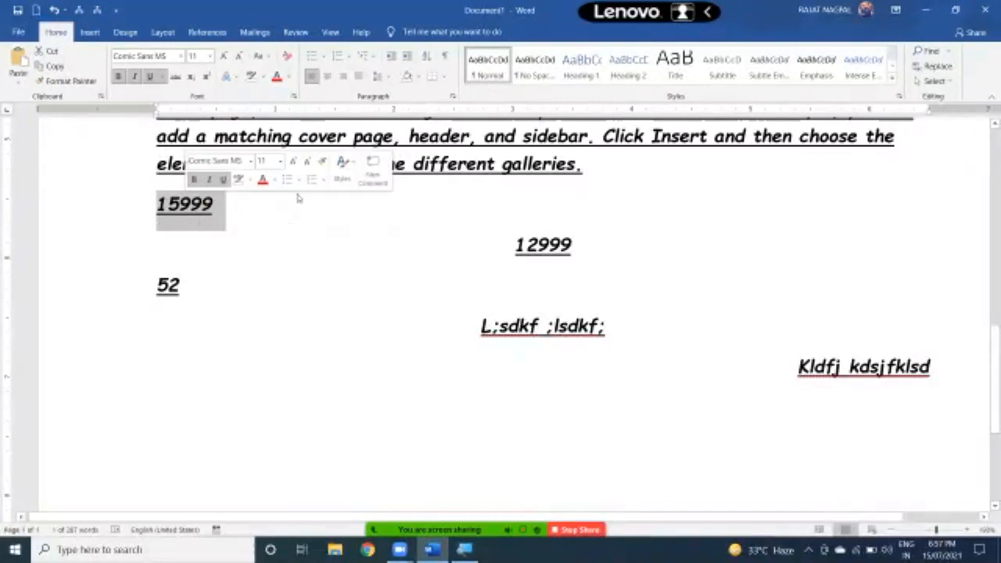
{"action": "left_click", "coordinate": [344, 78]}
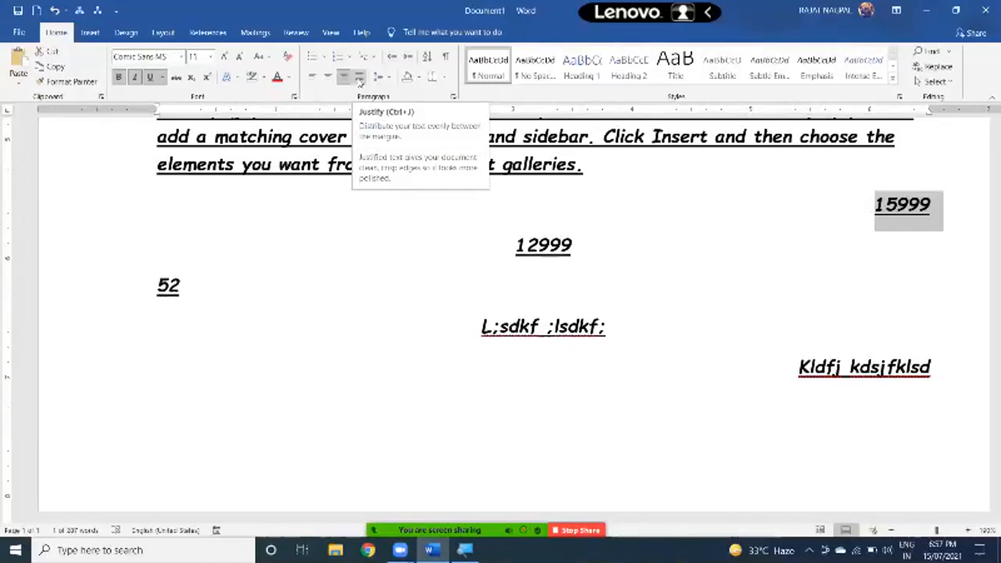
- Switch the first paragraph between center, right and left alignment, finishing with left alignment
{"action": "scroll", "coordinate": [673, 273], "scroll_direction": "up", "scroll_amount": 5}
{"action": "scroll", "coordinate": [673, 273], "scroll_direction": "up", "scroll_amount": 3}
{"action": "scroll", "coordinate": [433, 287], "scroll_direction": "down", "scroll_amount": 2, "text": "ctrl"}
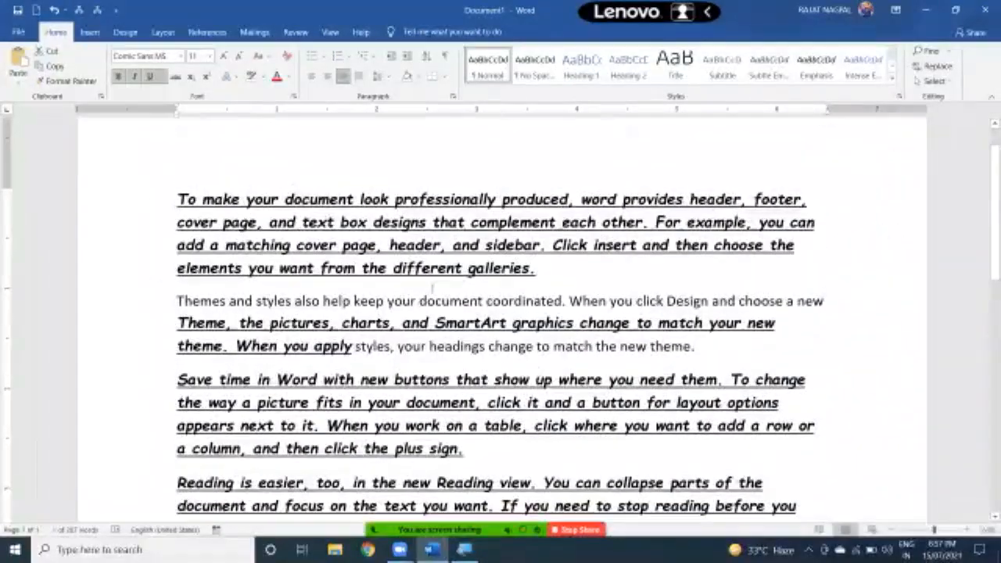
{"action": "left_click_drag", "start_coordinate": [179, 197], "coordinate": [539, 270]}
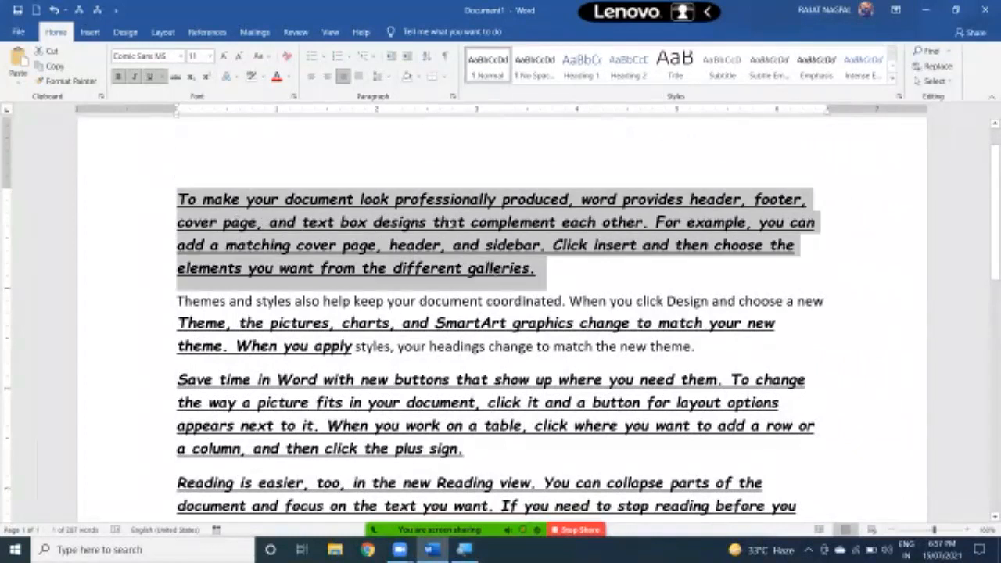
{"action": "left_click", "coordinate": [327, 76]}
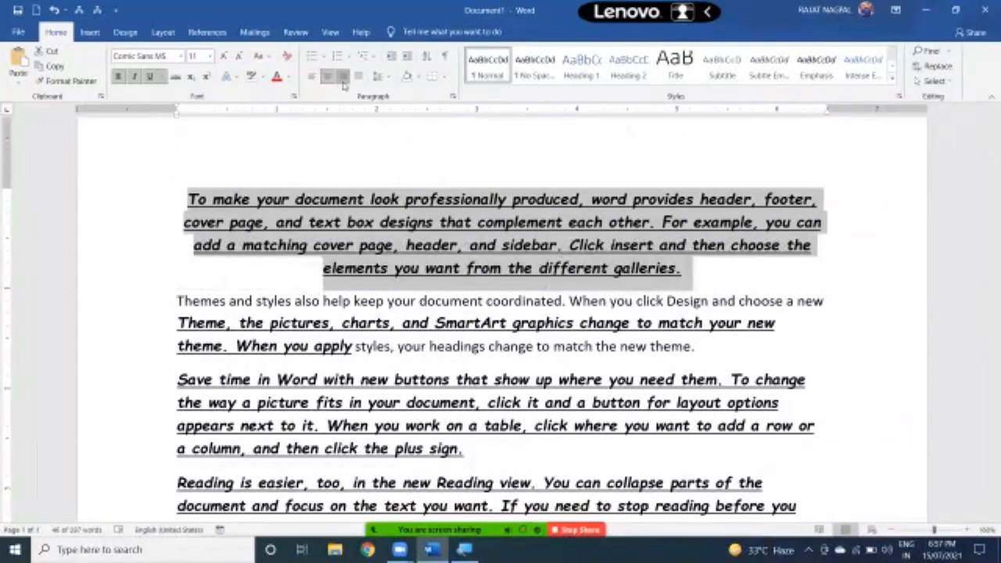
{"action": "left_click", "coordinate": [343, 78]}
{"action": "left_click", "coordinate": [327, 77]}
{"action": "left_click", "coordinate": [313, 77]}
{"action": "left_click", "coordinate": [327, 76]}
{"action": "left_click", "coordinate": [344, 77]}
{"action": "left_click", "coordinate": [327, 77]}
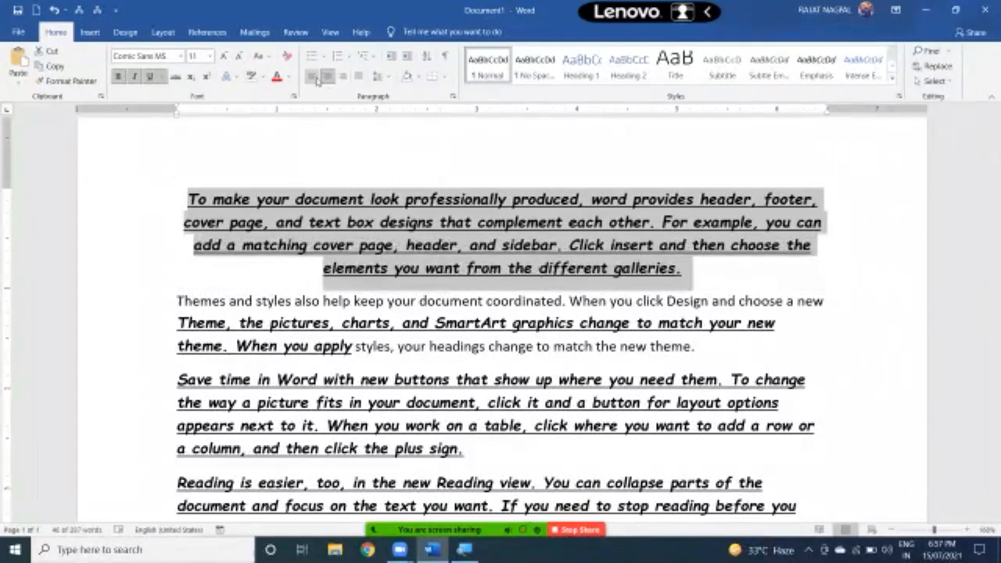
{"action": "left_click", "coordinate": [312, 77]}
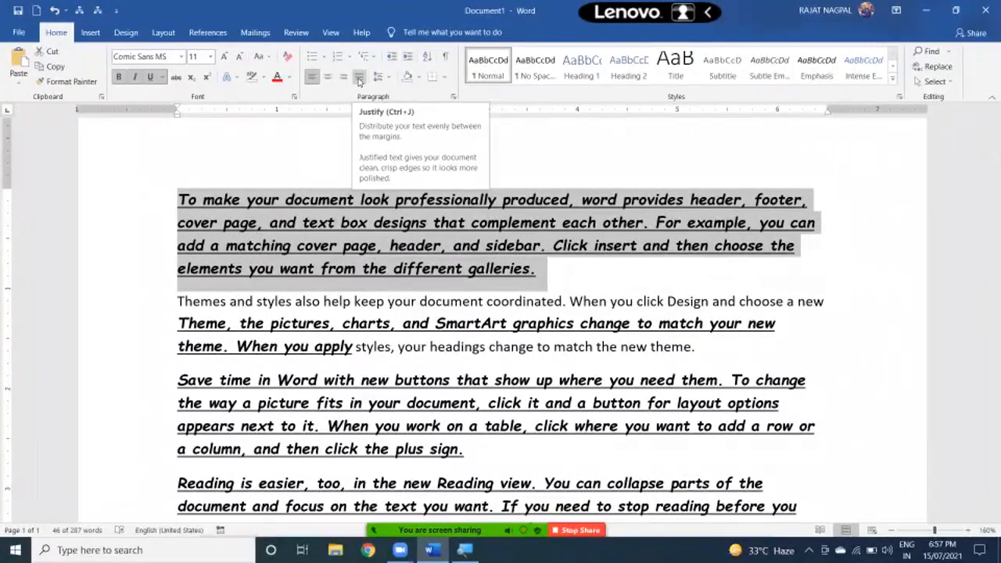
- Center the first paragraph with only "To make your document" through "cover page, and text" selected, and left-align the whole paragraph again
{"action": "left_click", "coordinate": [184, 192]}
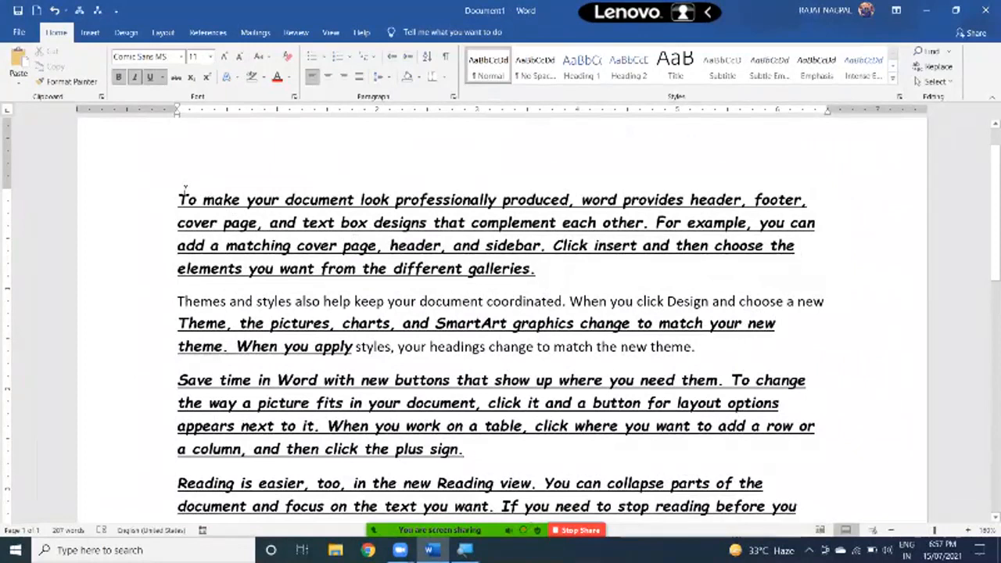
{"action": "left_click_drag", "start_coordinate": [185, 192], "coordinate": [340, 223]}
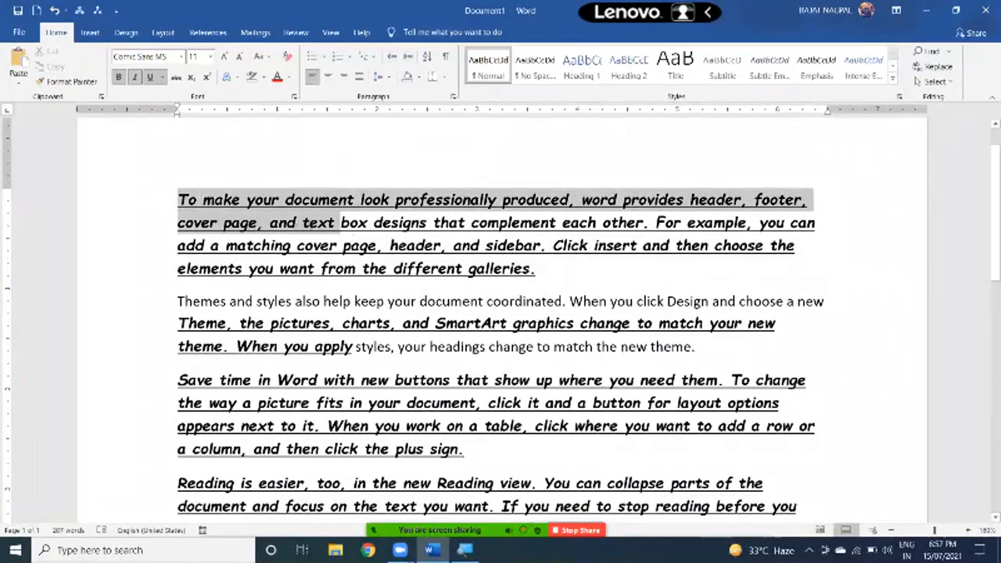
{"action": "left_click", "coordinate": [327, 77]}
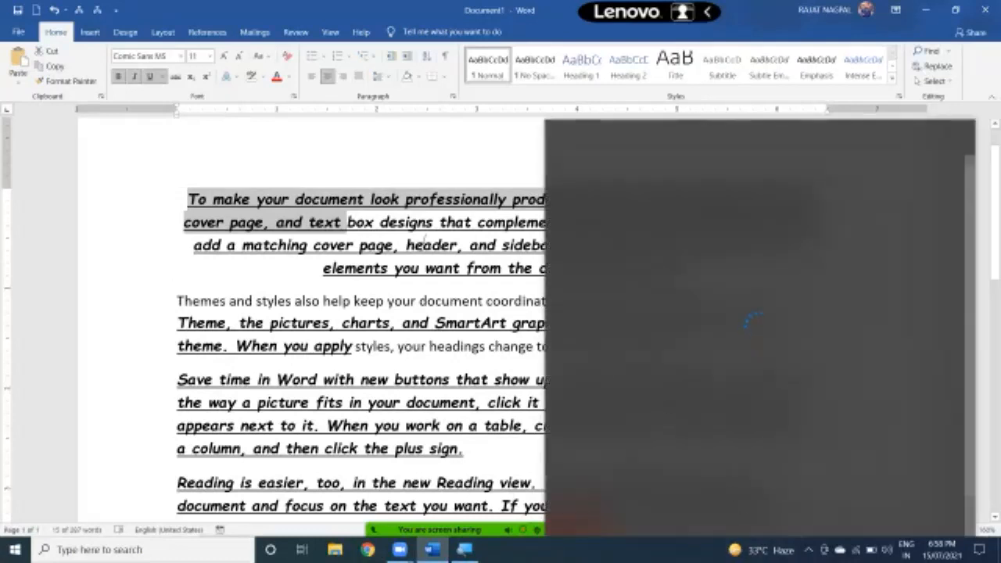
{"action": "left_click", "coordinate": [424, 243]}
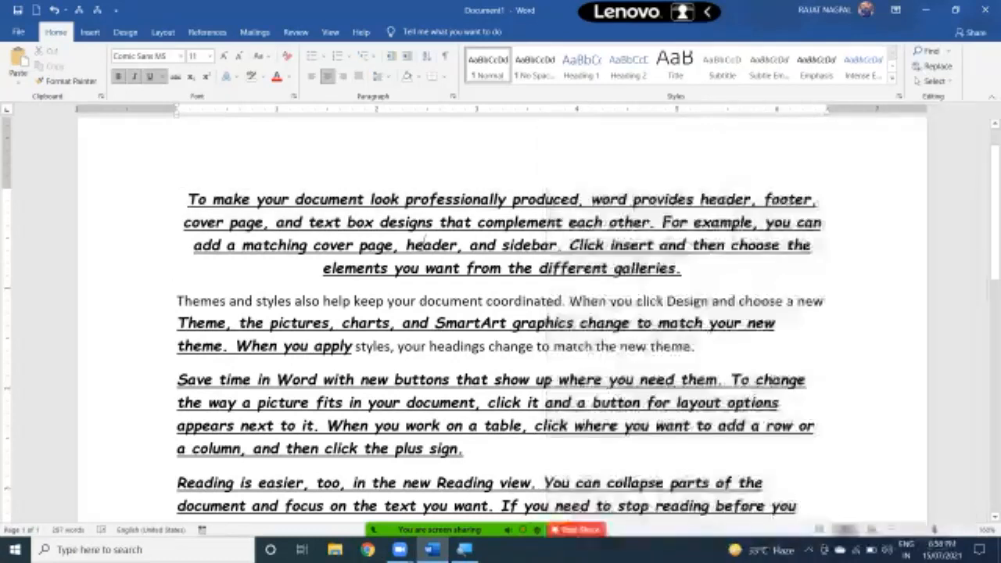
{"action": "left_click", "coordinate": [682, 267]}
{"action": "left_click_drag", "start_coordinate": [682, 266], "coordinate": [190, 201]}
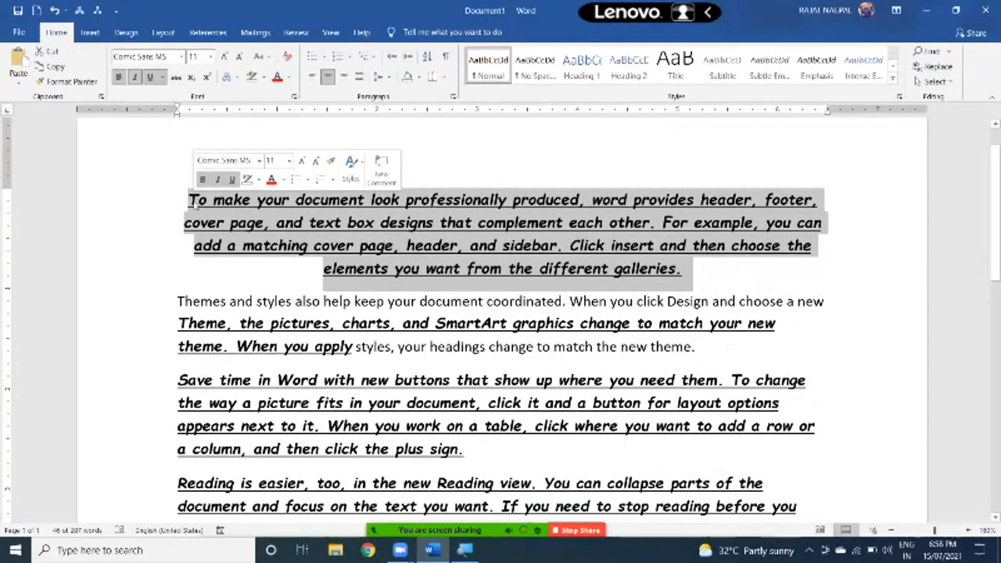
{"action": "left_click", "coordinate": [311, 78]}
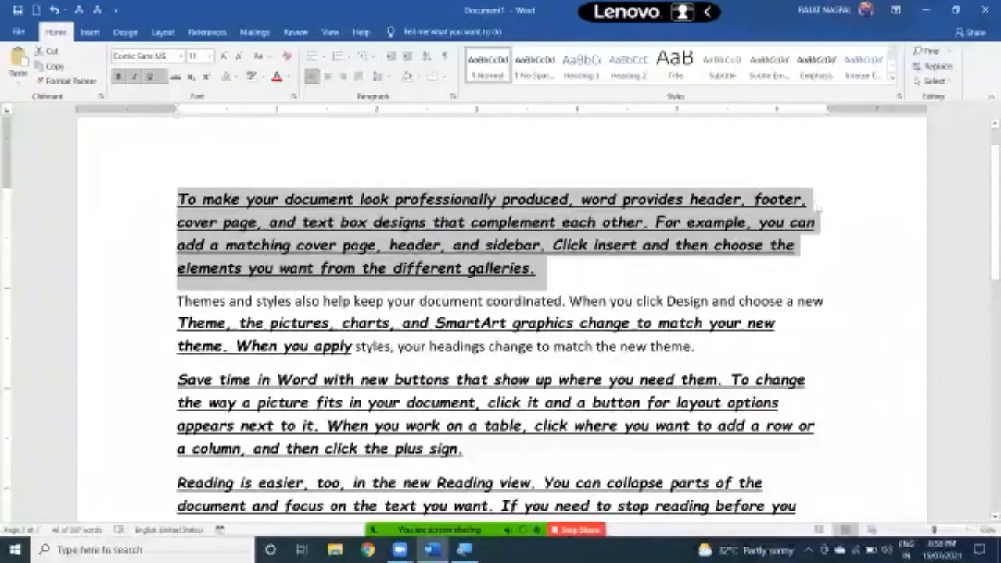
- Justify the first paragraph, and apply the same justified alignment to all text in the document
{"action": "left_click", "coordinate": [247, 229]}
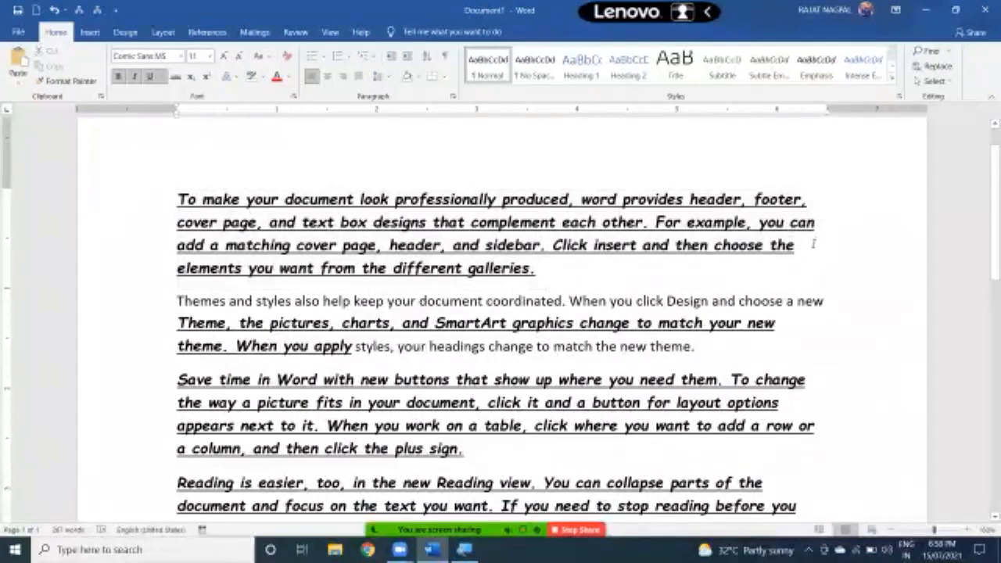
{"action": "left_click_drag", "start_coordinate": [568, 266], "coordinate": [78, 202]}
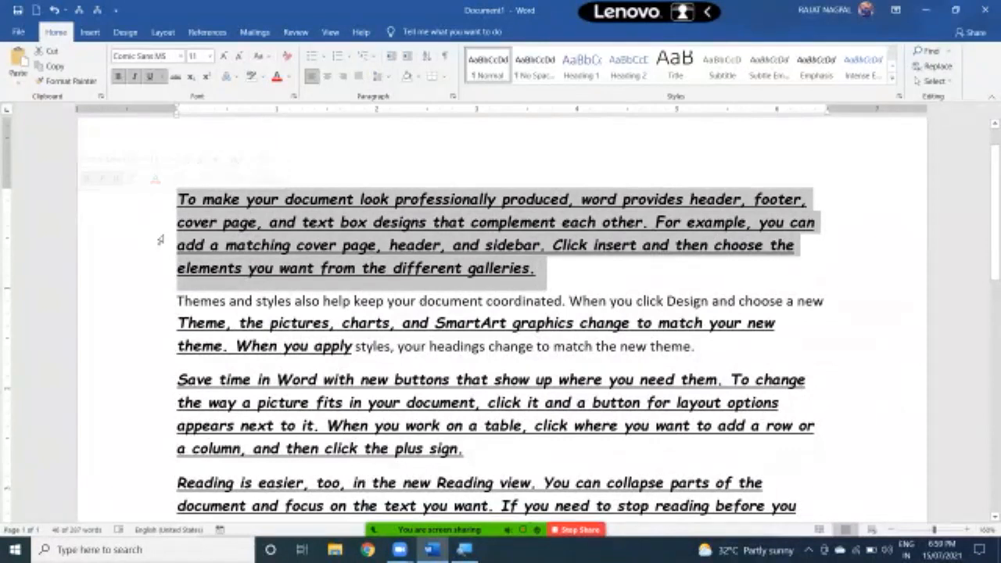
{"action": "left_click", "coordinate": [361, 77]}
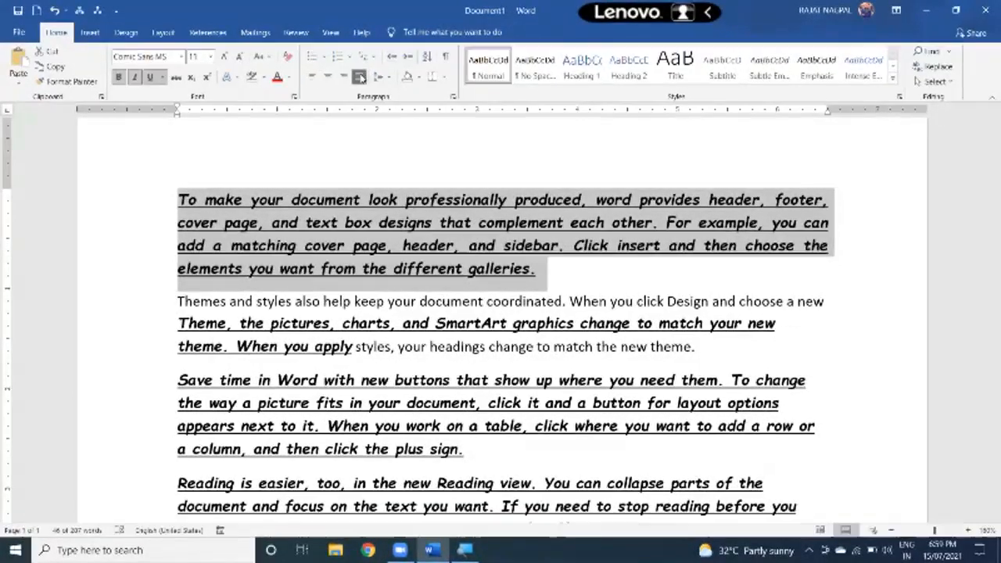
{"action": "key", "text": "ctrl+a"}
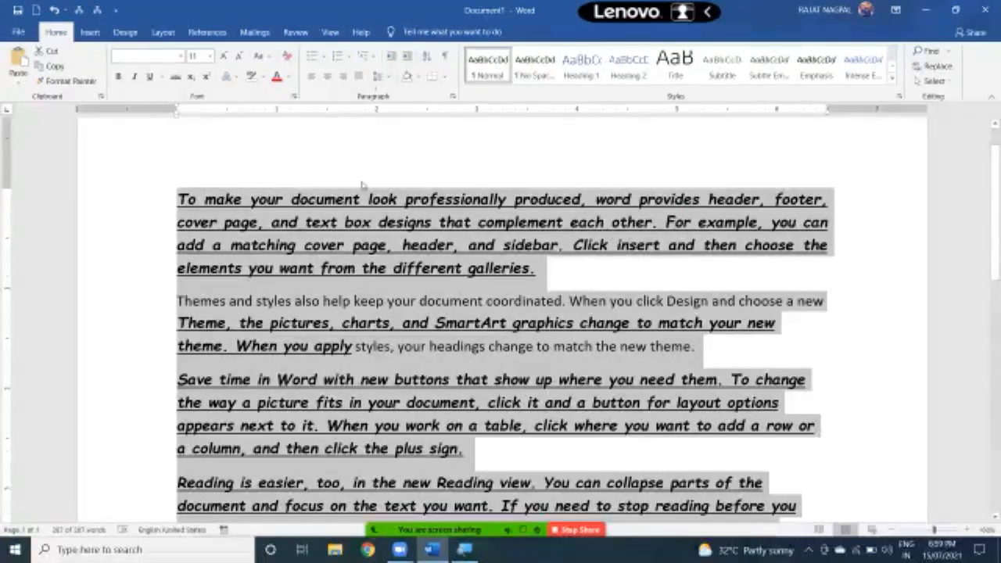
{"action": "left_click", "coordinate": [359, 77]}
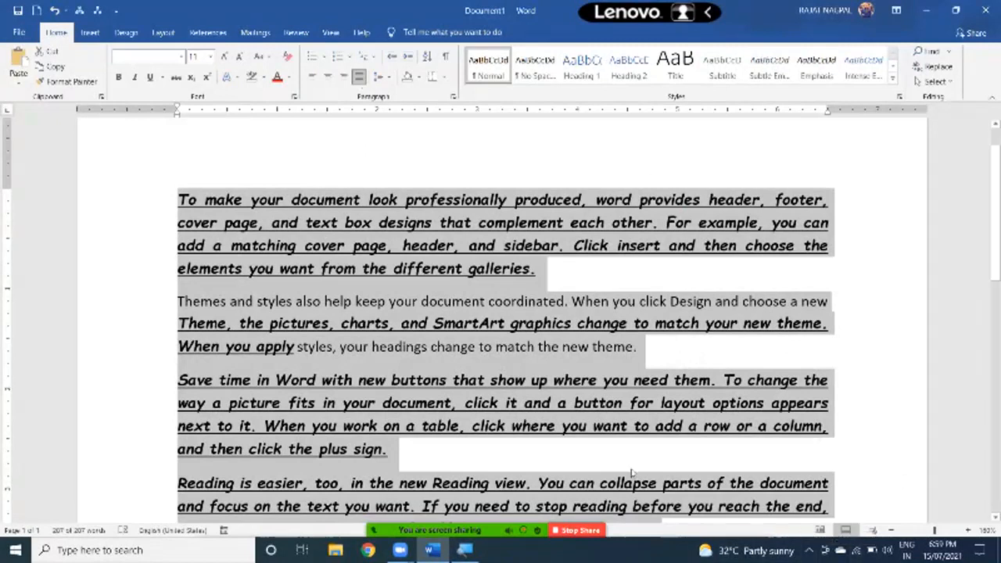
- Clear the whole document of its text to leave a blank page
{"action": "scroll", "coordinate": [632, 472], "scroll_direction": "down", "scroll_amount": 12}
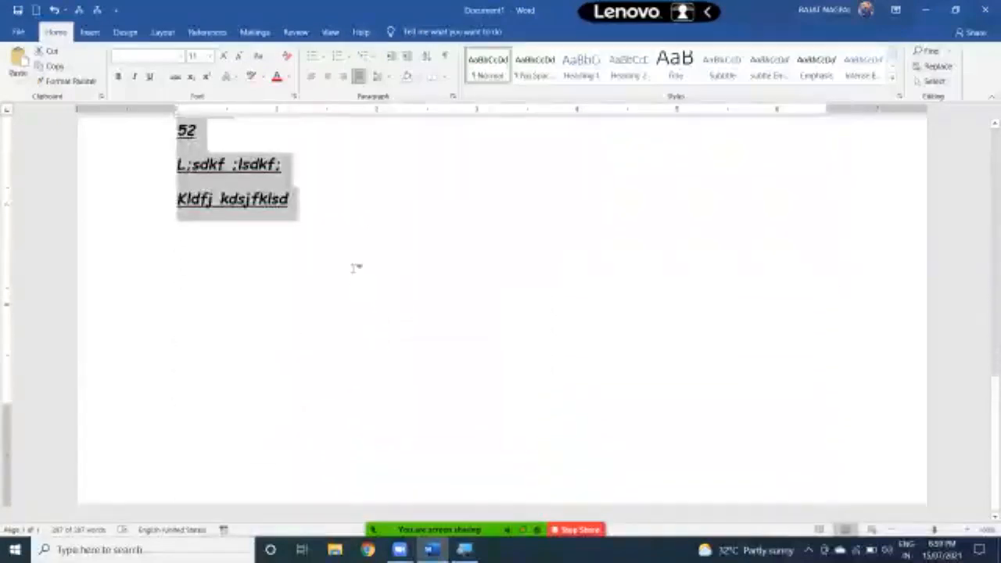
{"action": "left_click", "coordinate": [367, 219]}
{"action": "key", "text": "Return"}
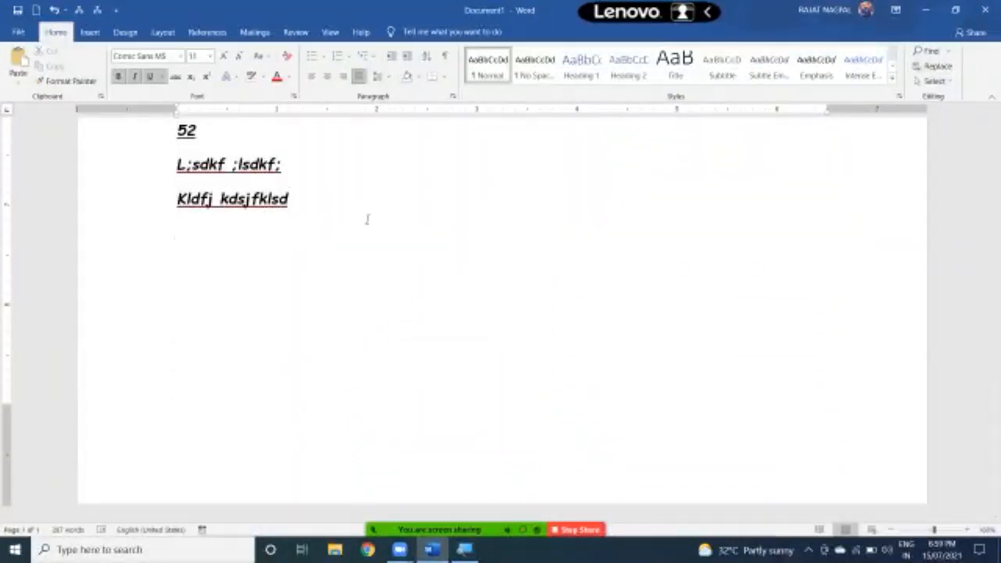
{"action": "key", "text": "ctrl+a"}
{"action": "key", "text": "Delete"}
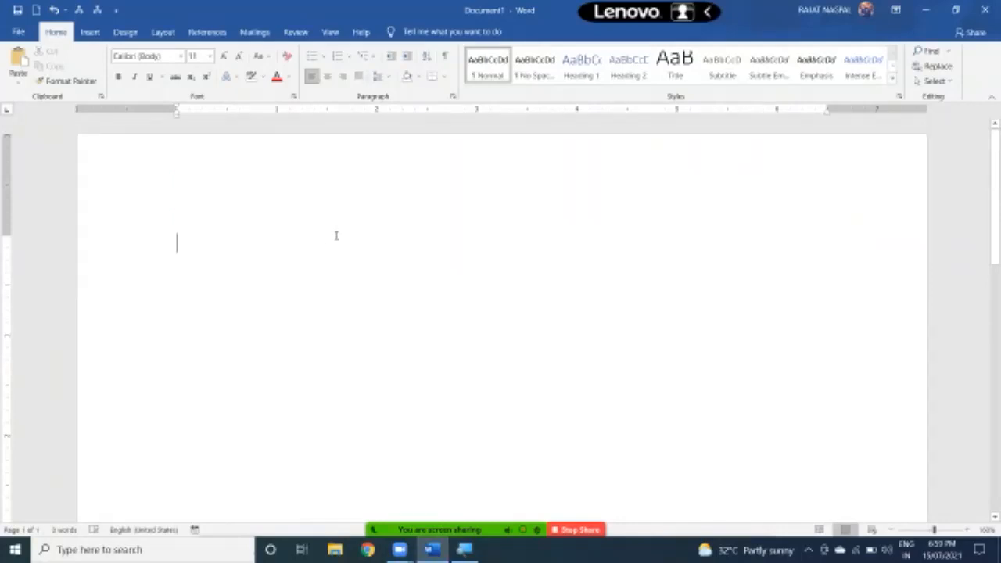
- Write the sentence "We are doing word." on the blank page
{"action": "key", "text": "Caps_Lock"}
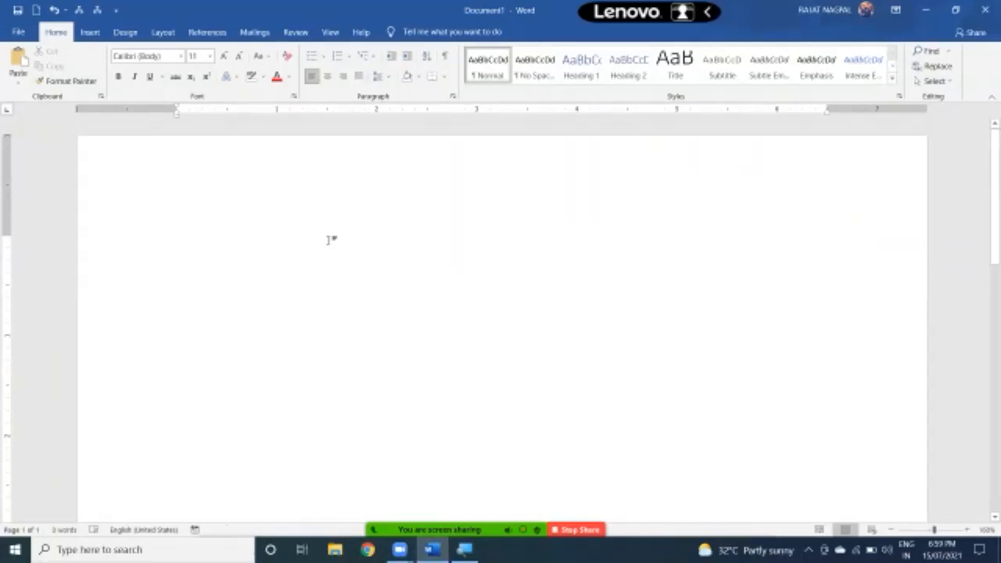
{"action": "key", "text": "Caps_Lock"}
{"action": "type", "text": "We "}
{"action": "type", "text": "sre do"}
{"action": "key", "text": "BackSpace"}
{"action": "key", "text": "BackSpace"}
{"action": "key", "text": "BackSpace"}
{"action": "key", "text": "BackSpace"}
{"action": "key", "text": "BackSpace"}
{"action": "key", "text": "BackSpace"}
{"action": "type", "text": "are d"}
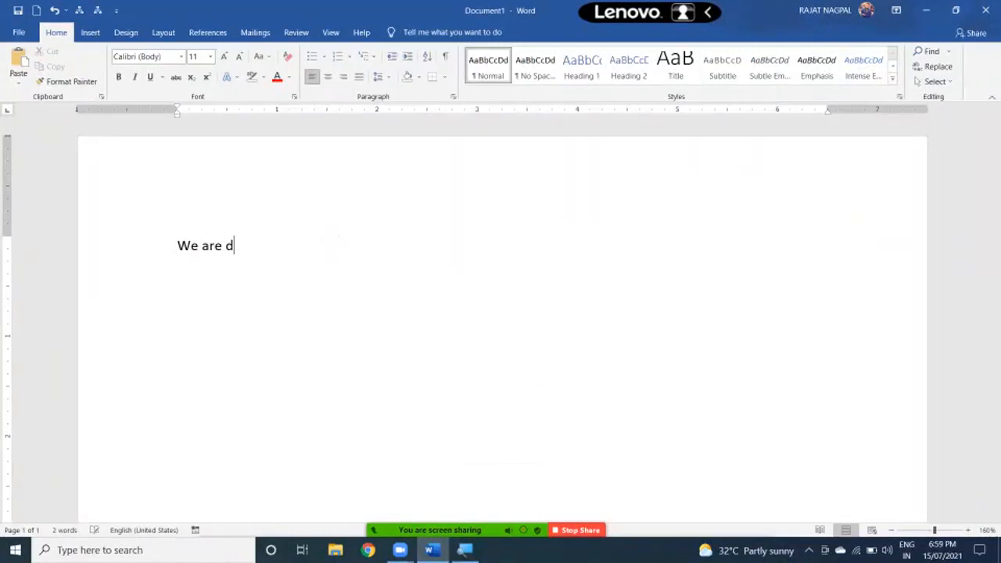
{"action": "type", "text": "oing word."}
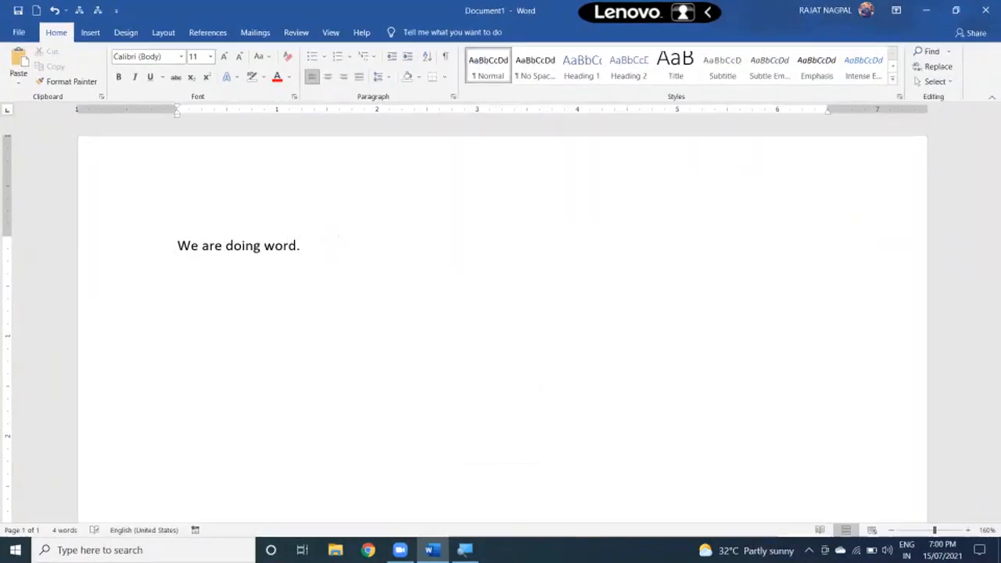
- Add random filler text directly after "We are doing word." until the paragraph fills three lines, ending with "jsdklgj lks"
{"action": "type", "text": "lkjsalkgjldks jgklsdjaglkjsdaklg jsdklgj"}
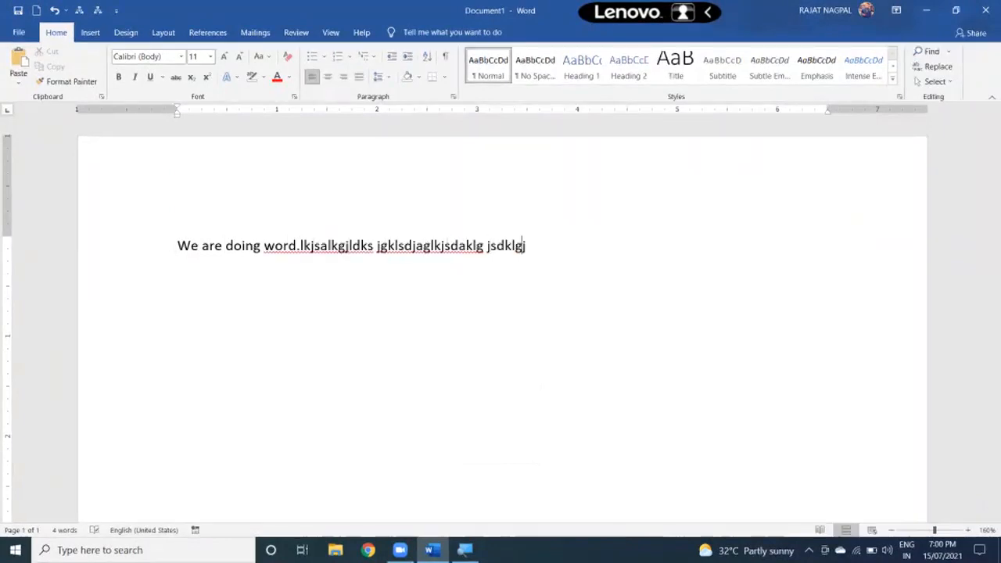
{"action": "type", "text": " sdklgj kdlsjg klasdj gklsdja gkljds klgdjsklg jsdklg; jsdklg j"}
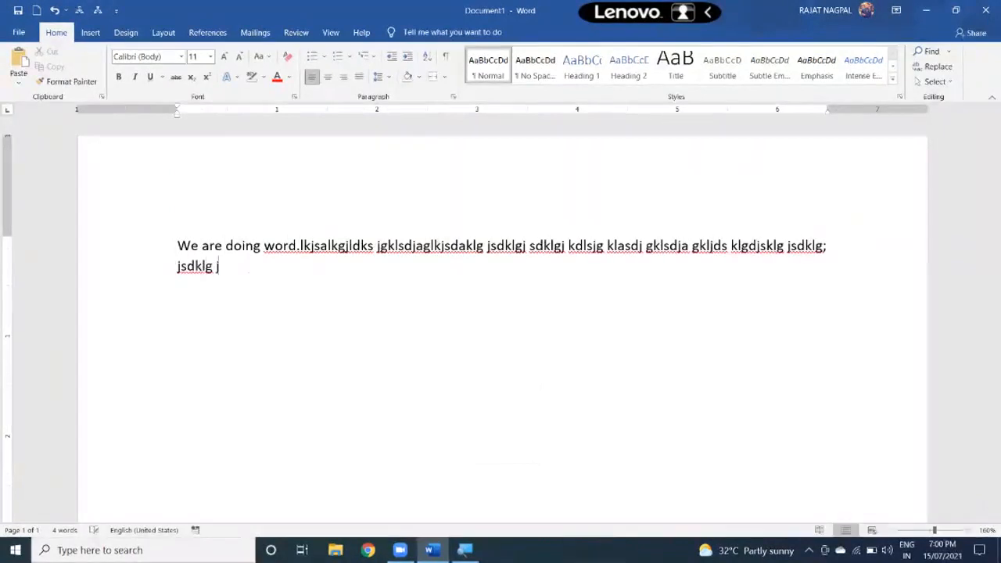
{"action": "type", "text": "sdkljgldksjgklajgkldjask;lgj sakdlgj kadljgs lkdsjgl;kad"}
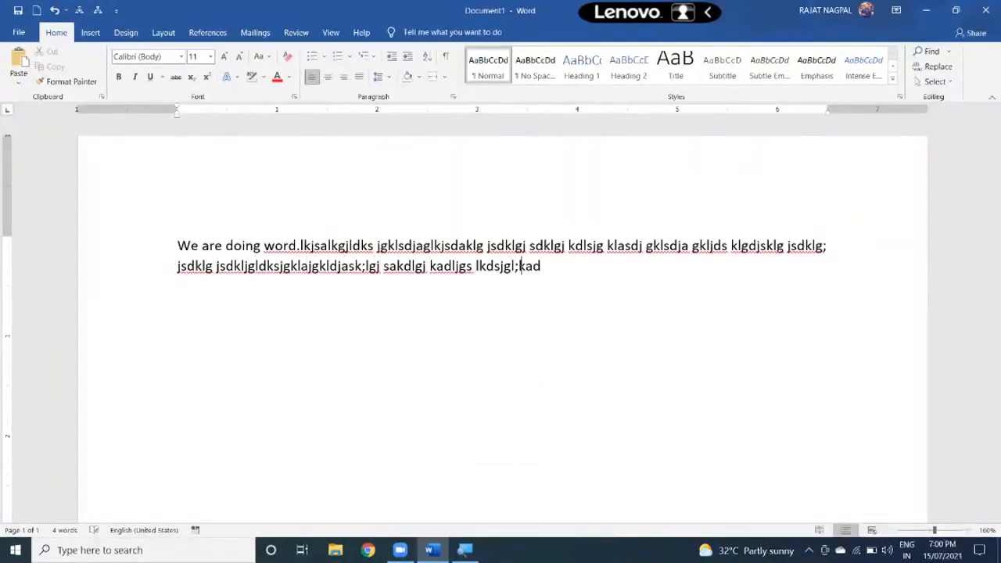
{"action": "type", "text": "sjgljas;jdg;klsdjgkljsdlakgjldksjagklsjdaklgajsdkg"}
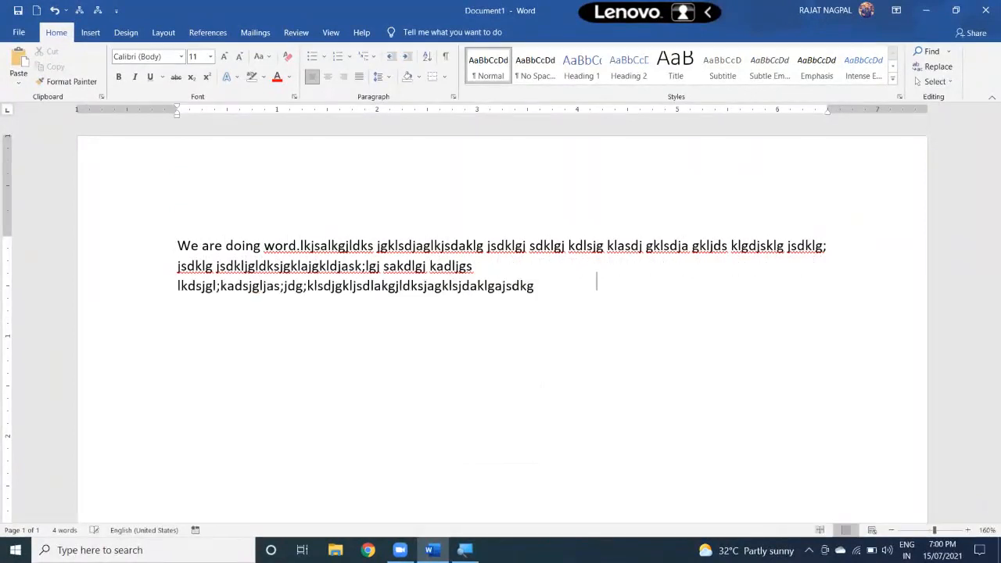
{"action": "type", "text": "jdkl gjkdlsj gkldsj gklsjdlkg jsdaklg jsdklgj lks"}
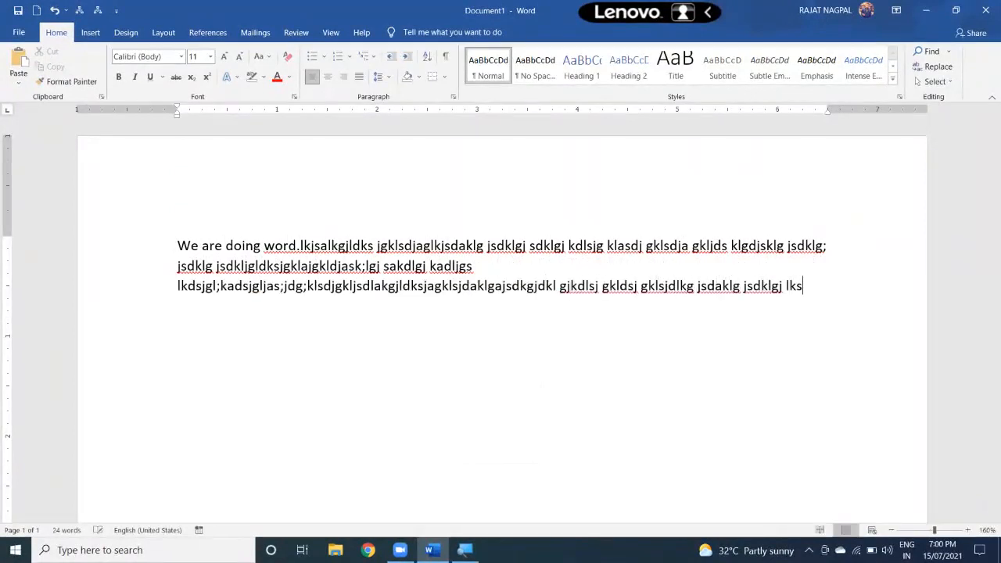
{"action": "left_click_drag", "start_coordinate": [205, 246], "coordinate": [377, 246]}
{"action": "left_click", "coordinate": [263, 286]}
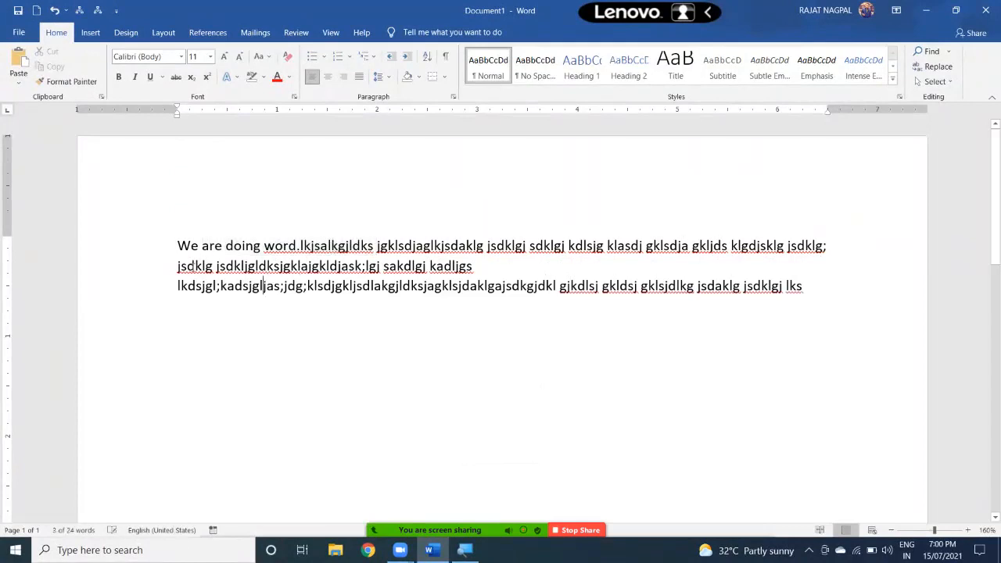
{"action": "left_click_drag", "start_coordinate": [179, 245], "coordinate": [486, 247]}
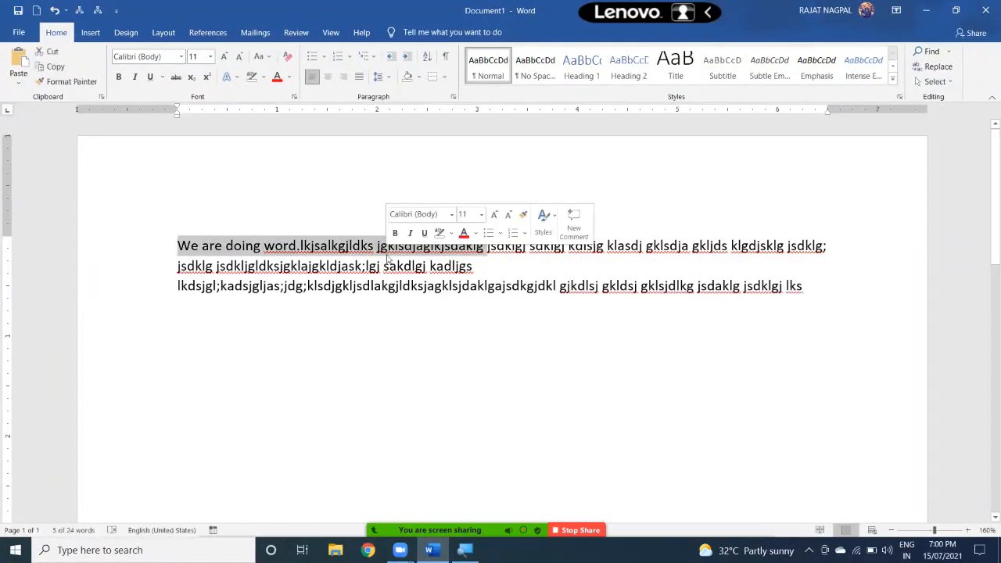
{"action": "left_click_drag", "start_coordinate": [264, 246], "coordinate": [487, 247]}
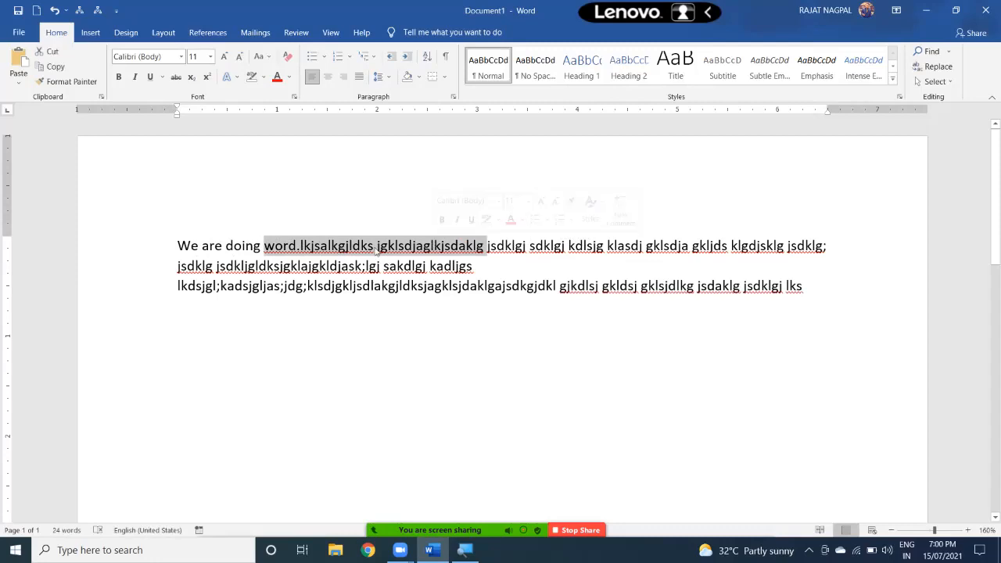
{"action": "left_click_drag", "start_coordinate": [217, 266], "coordinate": [474, 267]}
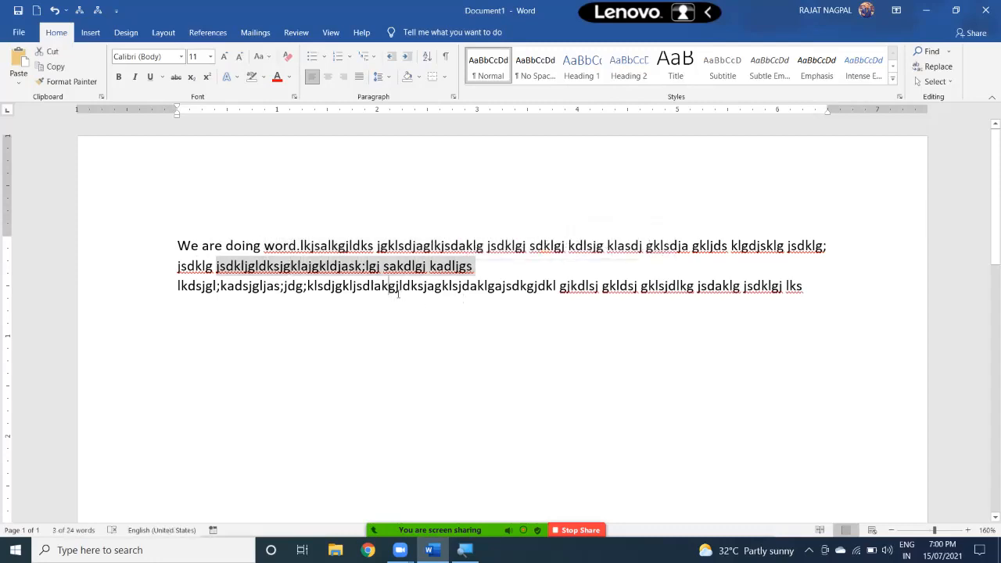
{"action": "left_click_drag", "start_coordinate": [307, 287], "coordinate": [640, 287]}
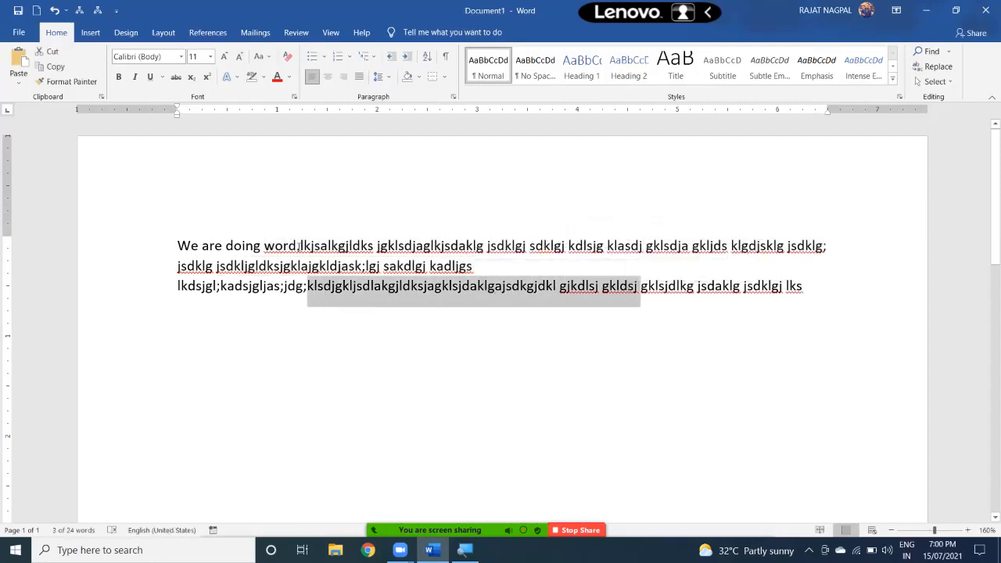
{"action": "left_click_drag", "start_coordinate": [265, 245], "coordinate": [529, 248]}
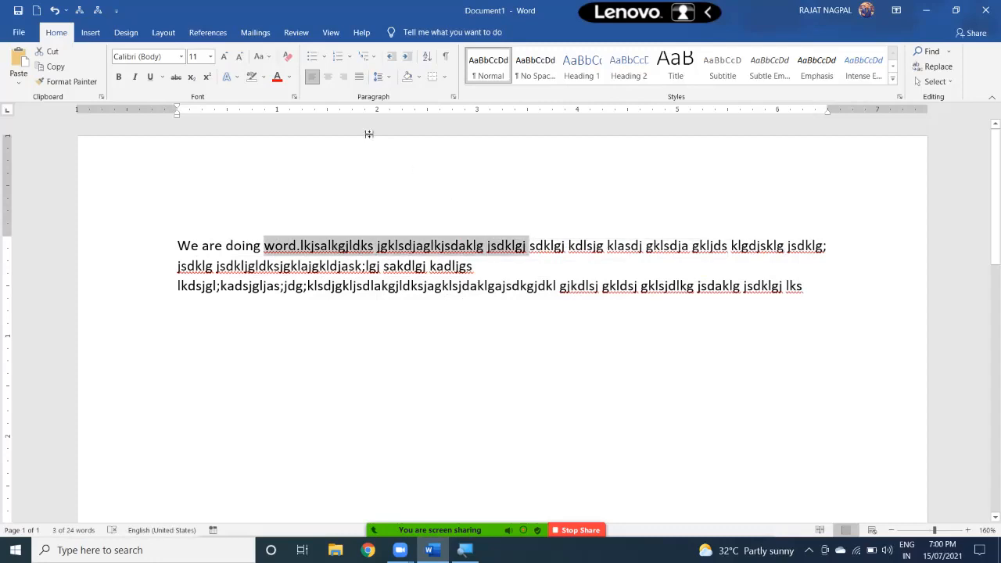
- Select part of the paragraph's second line and try center and right alignment on it before returning to left alignment
{"action": "left_click", "coordinate": [312, 76]}
{"action": "left_click", "coordinate": [312, 76]}
{"action": "left_click_drag", "start_coordinate": [216, 266], "coordinate": [474, 267]}
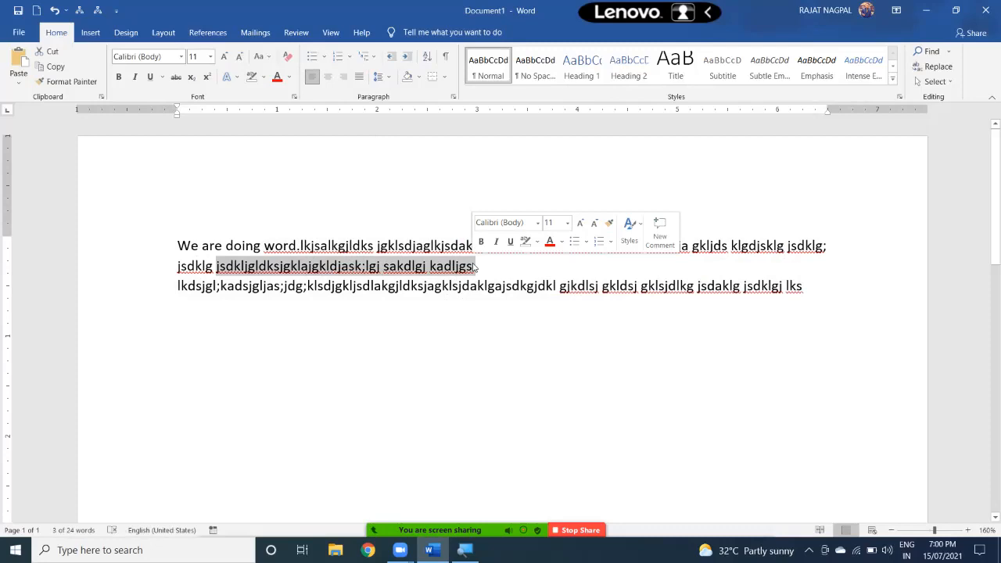
{"action": "left_click", "coordinate": [327, 77]}
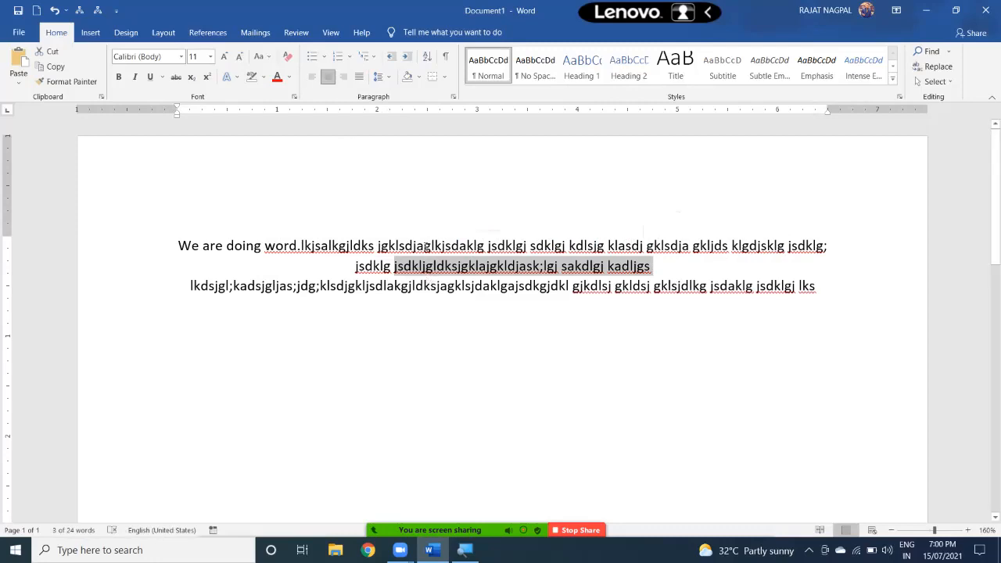
{"action": "left_click", "coordinate": [342, 78]}
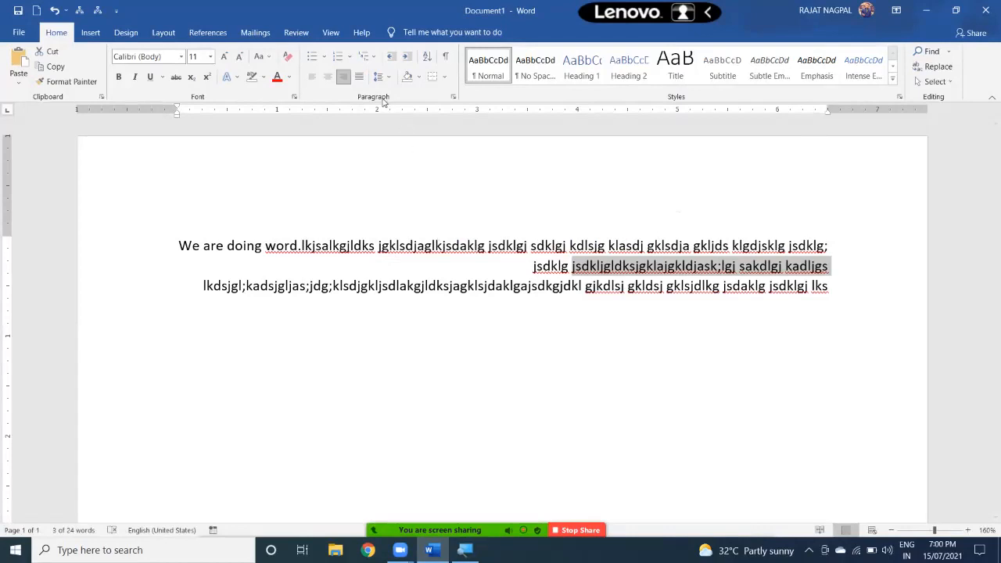
{"action": "key", "text": "ctrl+e"}
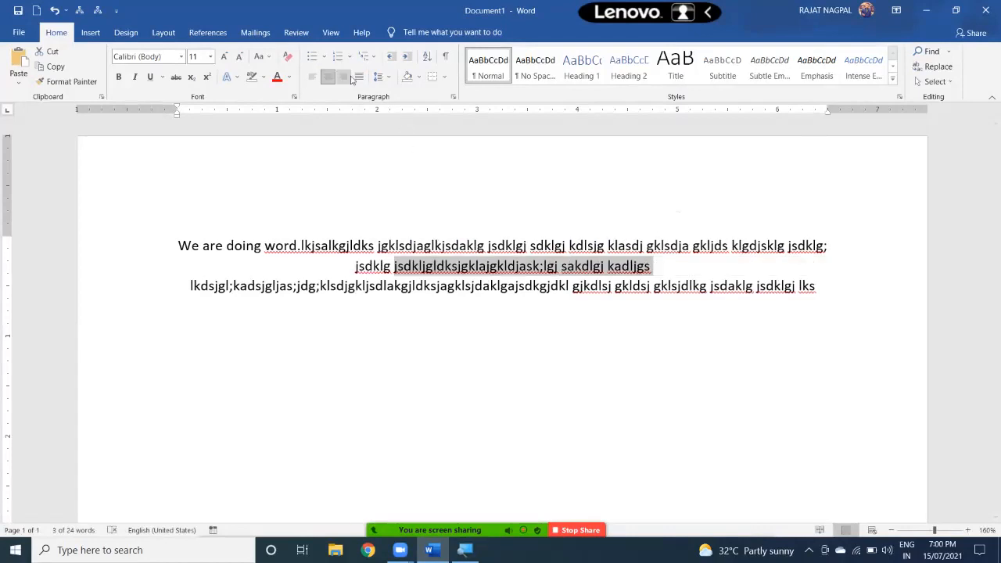
{"action": "key", "text": "ctrl+l"}
{"action": "left_click", "coordinate": [358, 77]}
- Replace all the text with three filler paragraphs: a long first line, then "Kdj g;lsj;ljdl;sgjd;ls" and "Gdsgkl dsklgklds jglkdsjgkl"
{"action": "key", "text": "ctrl+a"}
{"action": "key", "text": "BackSpace"}
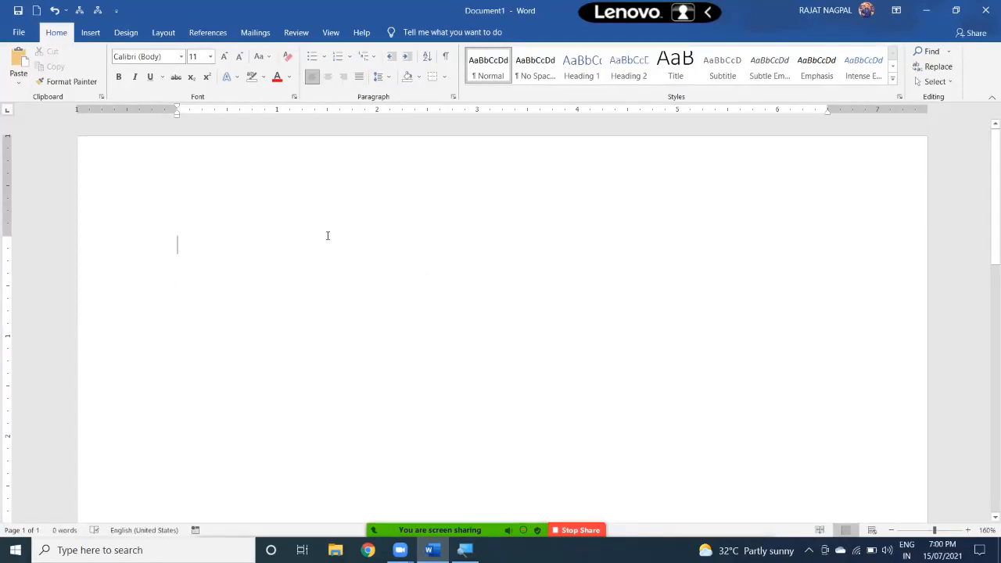
{"action": "type", "text": "L;jdkg dklgj"}
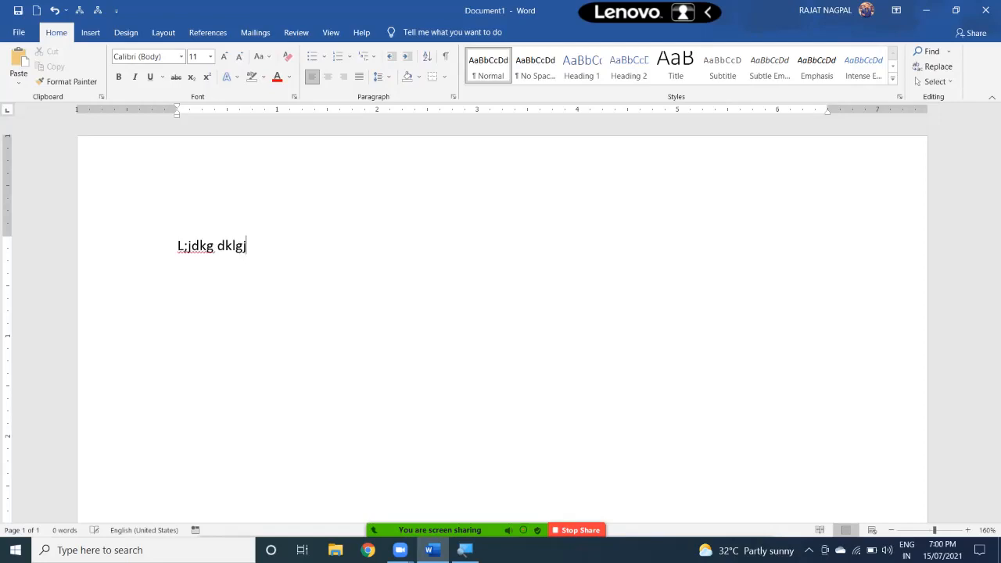
{"action": "type", "text": "l;kjaklgj;aklgjl;ksdjgk;l djslk gjasdl;kgjl;ks jg;klsdjgkl"}
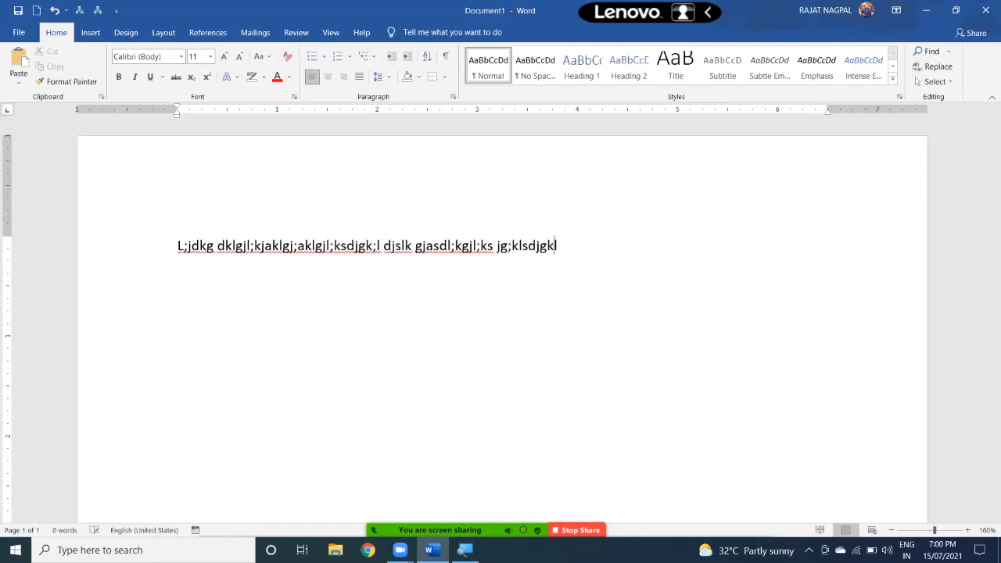
{"action": "type", "text": " jsda;klgj;klsdjag ;kls;kg j;dklsjglksdjlgj lk"}
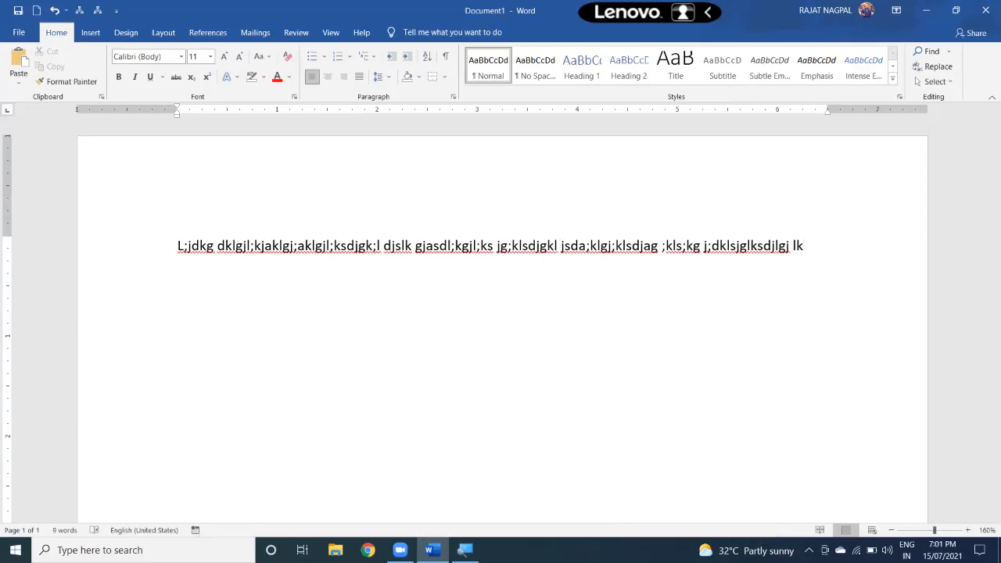
{"action": "key", "text": "Return"}
{"action": "type", "text": "Kdj g;lsj;ljdl;sgjd;ls"}
{"action": "key", "text": "Return"}
{"action": "type", "text": "Gdsgkl dsklgklds jglkdsjgkl"}
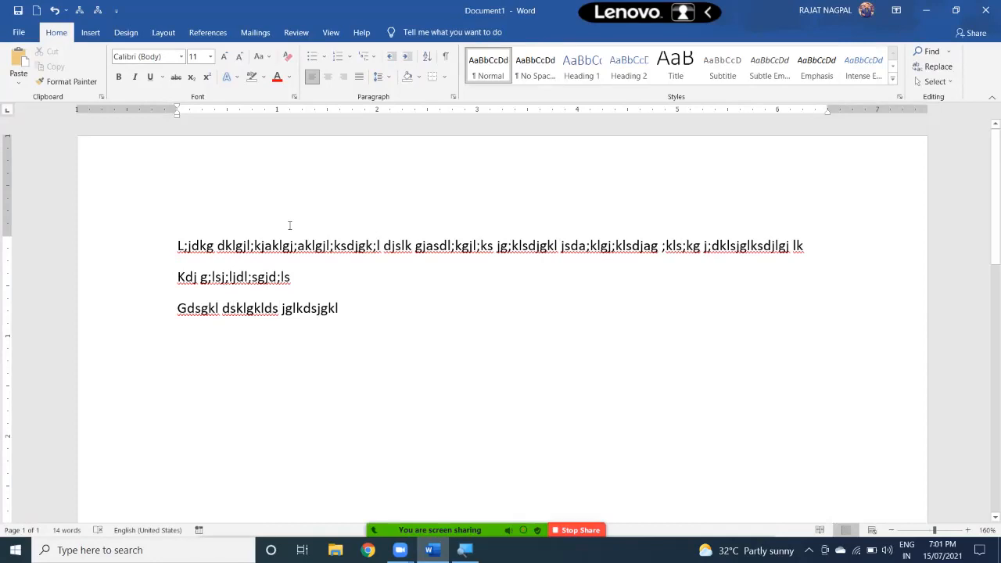
- Center the first paragraph, right-align the second and left-align the third, selecting only part of each paragraph's text
{"action": "left_click_drag", "start_coordinate": [254, 245], "coordinate": [662, 246]}
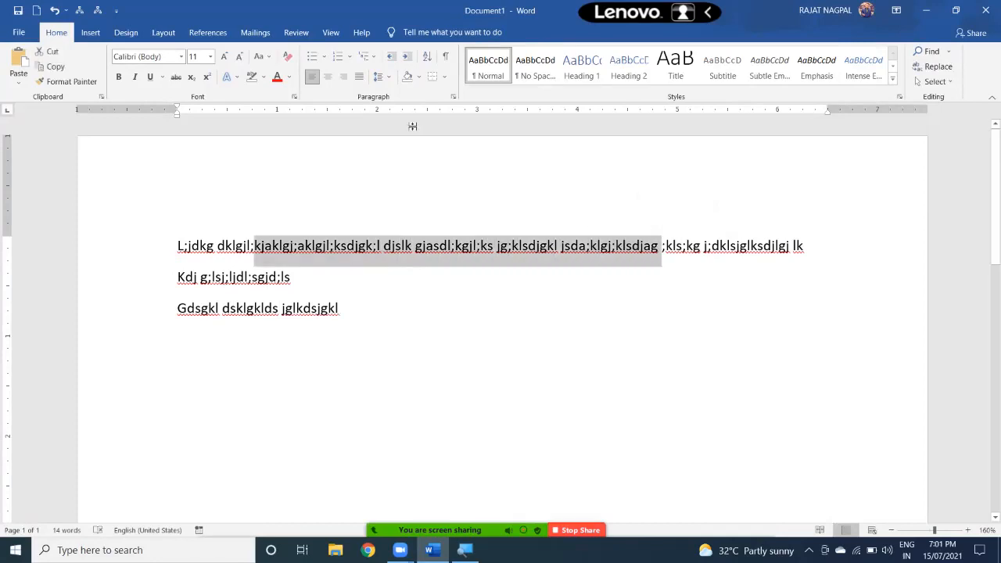
{"action": "left_click", "coordinate": [327, 76]}
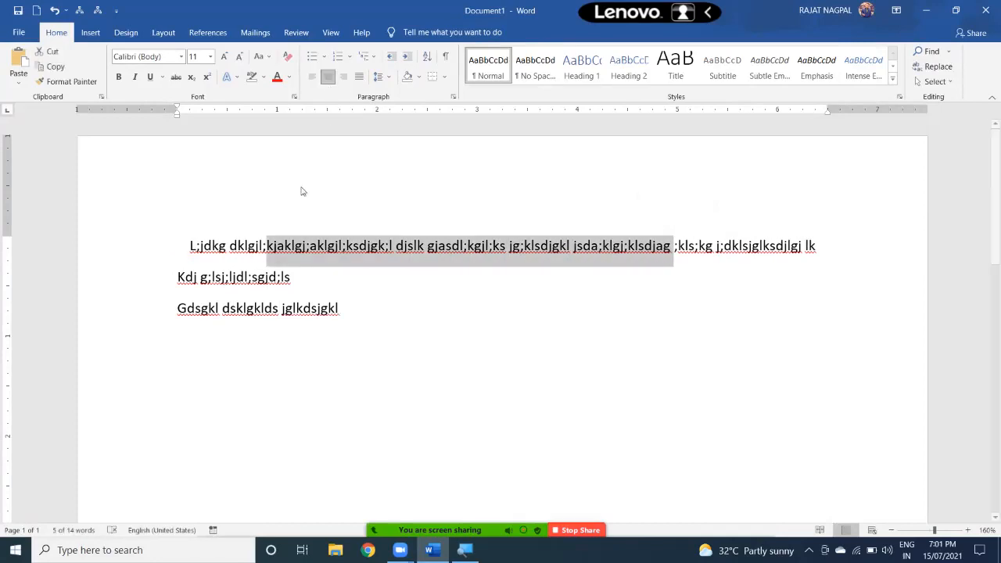
{"action": "left_click_drag", "start_coordinate": [212, 277], "coordinate": [279, 277]}
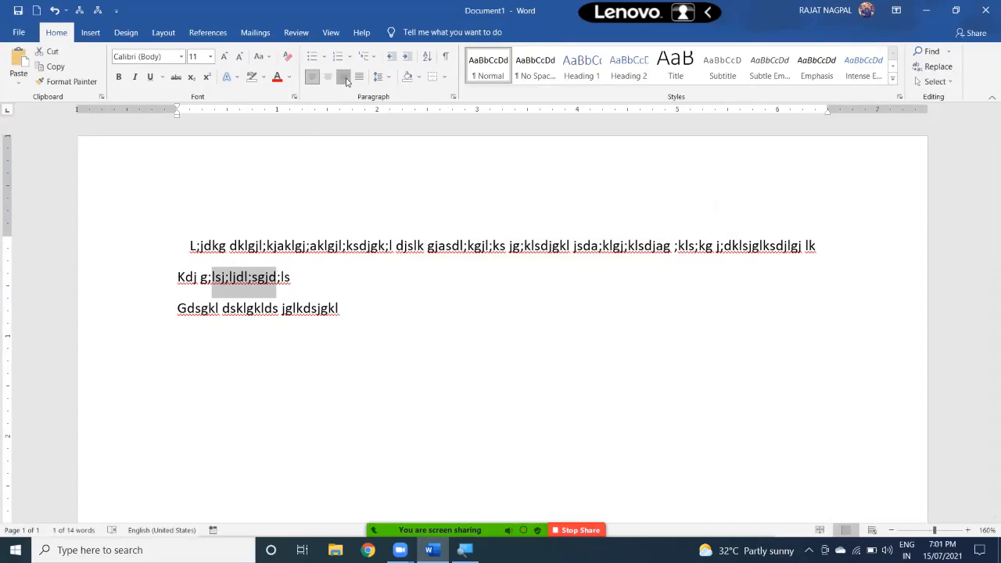
{"action": "left_click", "coordinate": [343, 76]}
{"action": "left_click_drag", "start_coordinate": [222, 309], "coordinate": [338, 308]}
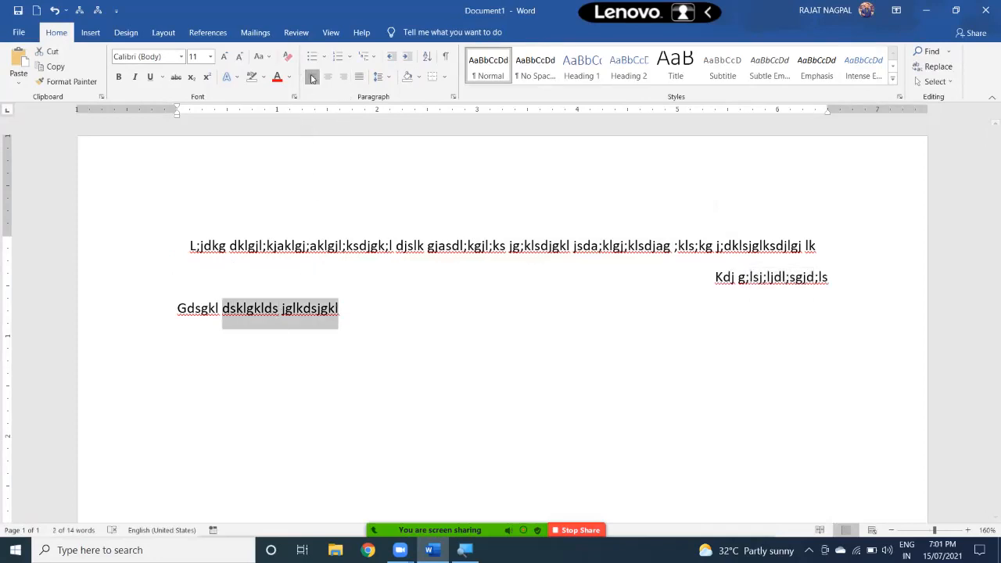
{"action": "left_click", "coordinate": [312, 76]}
{"action": "left_click", "coordinate": [371, 391]}
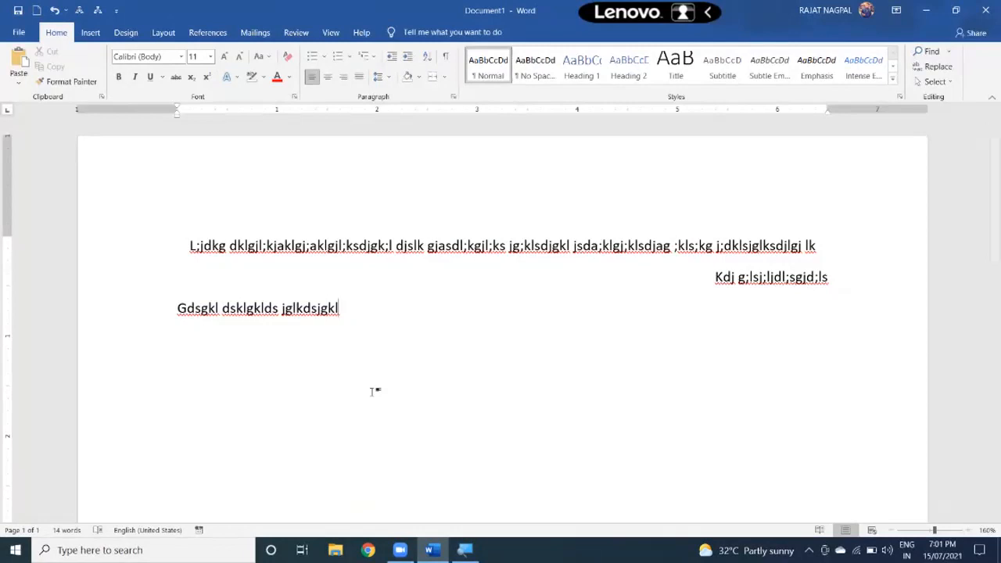
- Replace all the document's text with a short line of filler and apply center alignment
{"action": "key", "text": "ctrl+a"}
{"action": "key", "text": "Delete"}
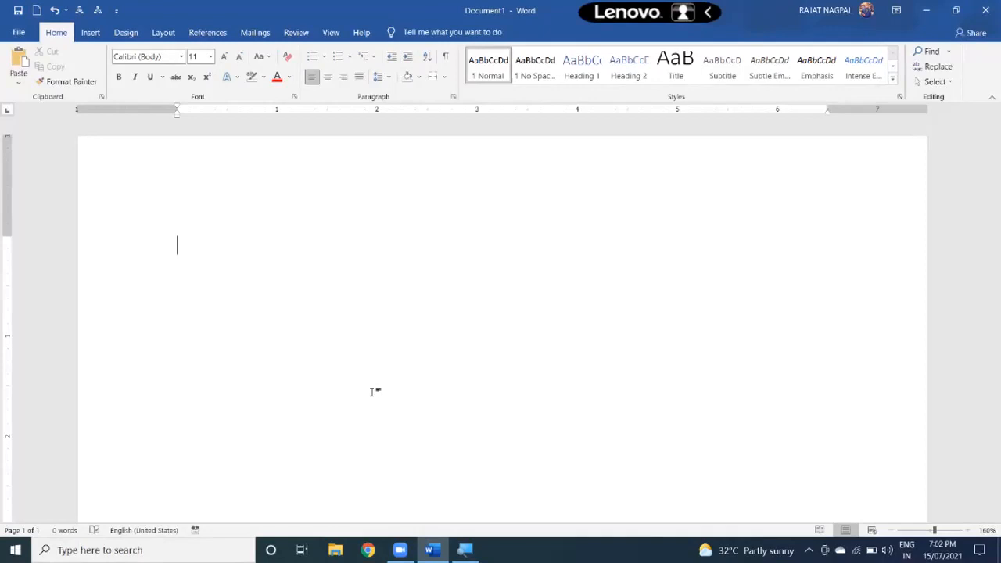
{"action": "type", "text": "Dgjd jfg"}
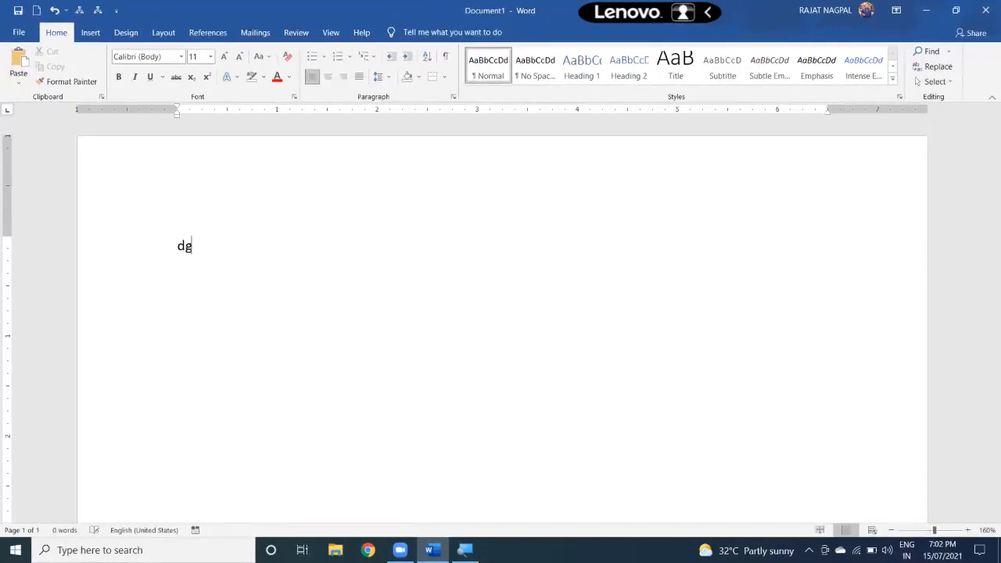
{"action": "key", "text": "Return"}
{"action": "left_click", "coordinate": [328, 78]}
- Replace the document's content with left-aligned sample paragraphs generated by =rand()
{"action": "key", "text": "ctrl+a"}
{"action": "key", "text": "BackSpace"}
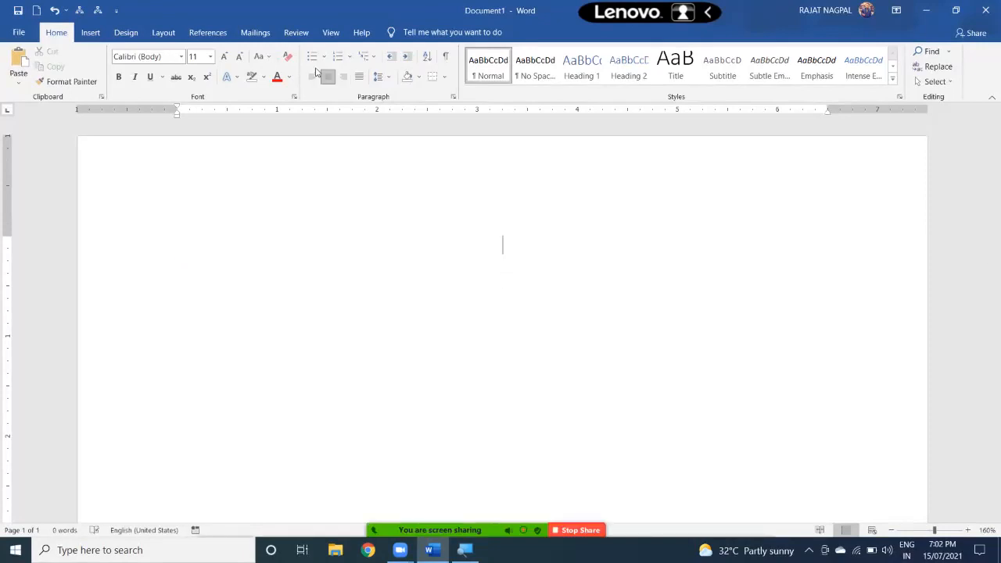
{"action": "left_click", "coordinate": [312, 77]}
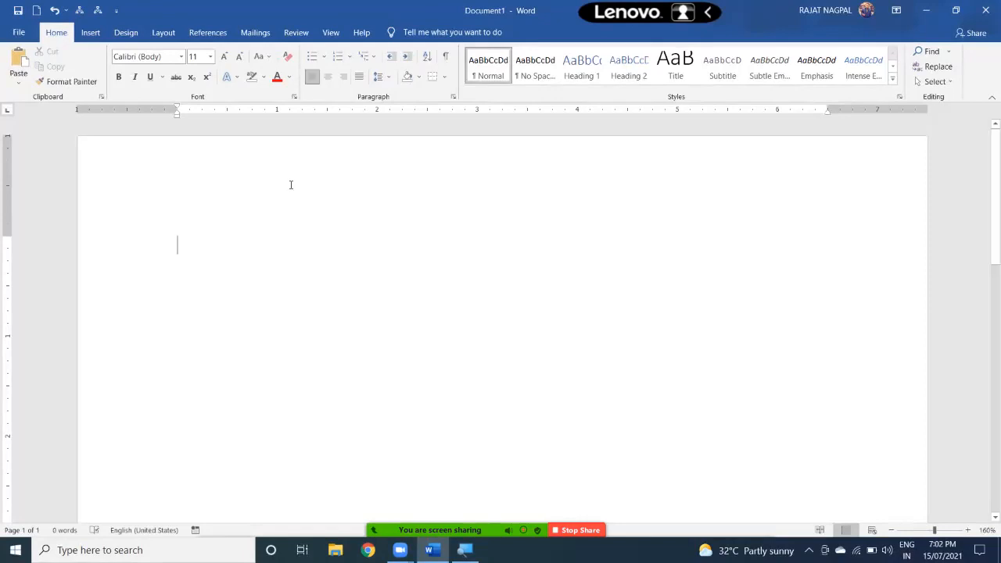
{"action": "type", "text": "=rand()"}
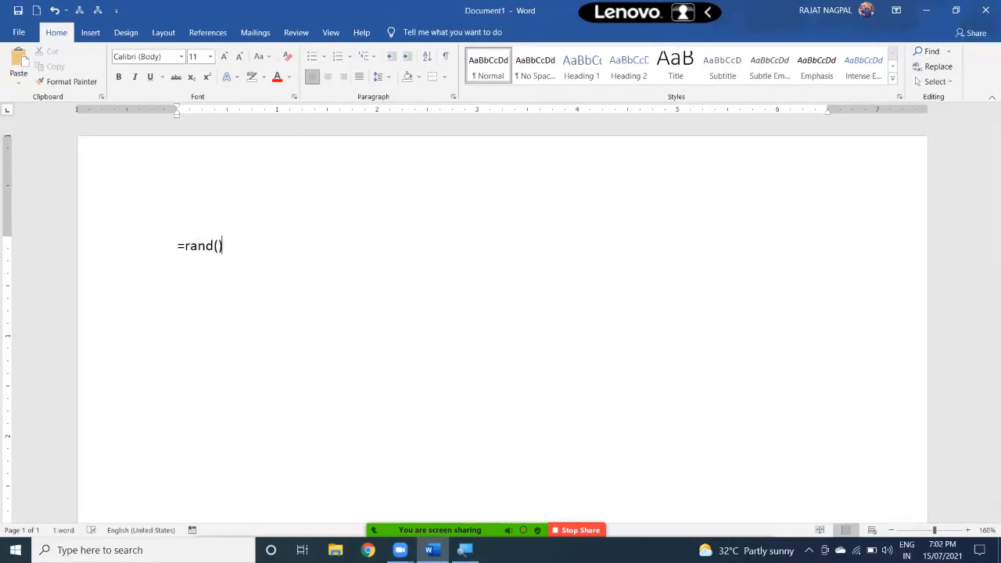
{"action": "key", "text": "Return"}
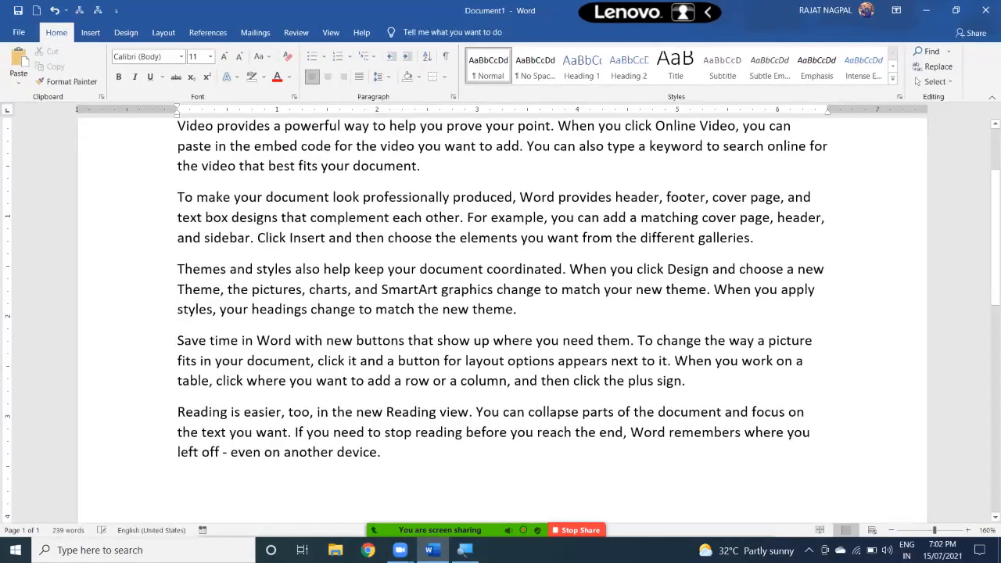
{"action": "scroll", "coordinate": [283, 184], "scroll_direction": "up", "scroll_amount": 3, "text": "ctrl"}
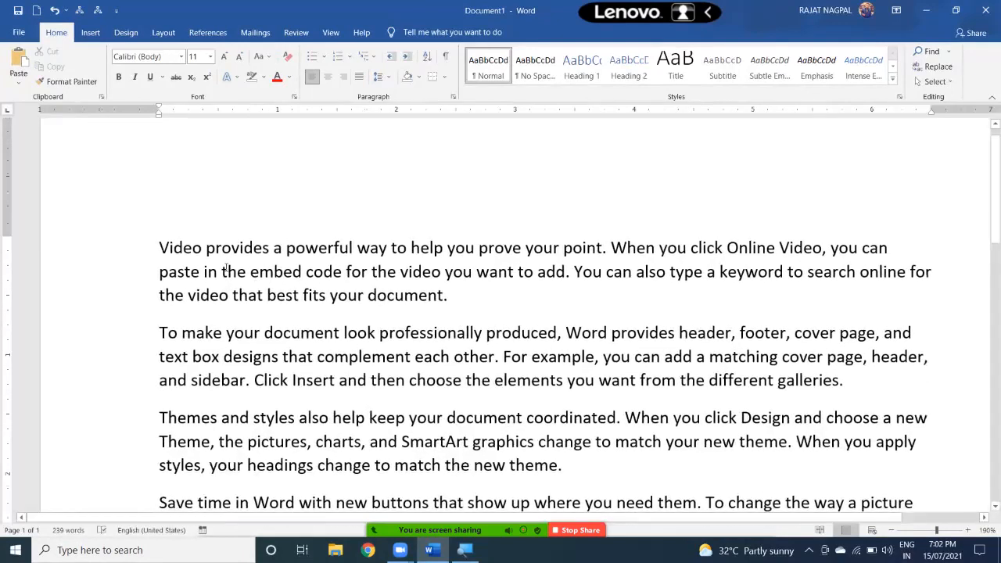
{"action": "left_click_drag", "start_coordinate": [186, 247], "coordinate": [637, 311]}
{"action": "left_click", "coordinate": [643, 315]}
{"action": "left_click", "coordinate": [396, 271]}
{"action": "left_click", "coordinate": [487, 270]}
{"action": "left_click", "coordinate": [409, 273]}
{"action": "left_click", "coordinate": [420, 244]}
{"action": "left_click_drag", "start_coordinate": [182, 245], "coordinate": [476, 247]}
{"action": "left_click", "coordinate": [341, 248]}
- Select "powerful" through "video" in the first paragraph, try center and right alignment, and return it to left alignment
{"action": "left_click_drag", "start_coordinate": [341, 248], "coordinate": [441, 271]}
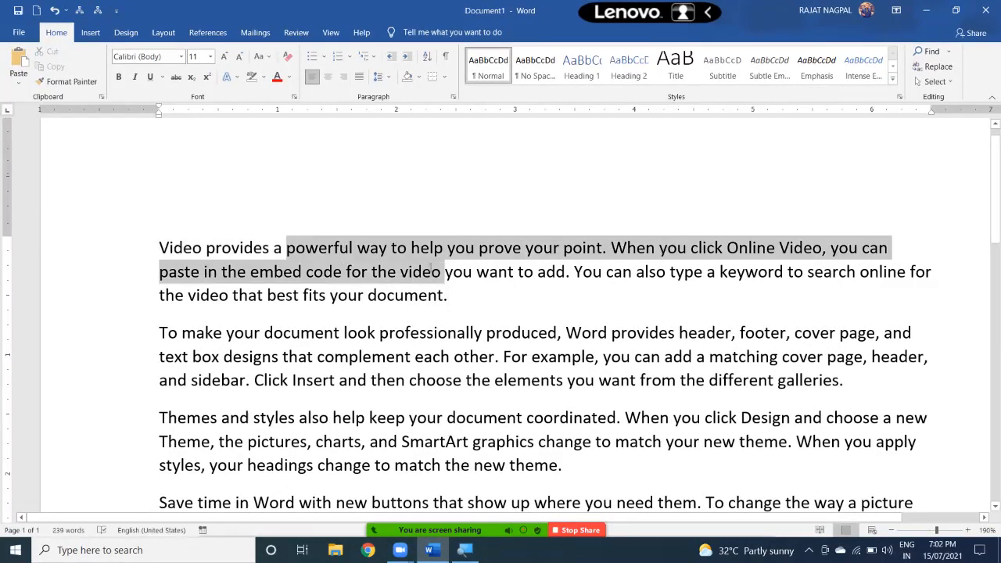
{"action": "left_click", "coordinate": [328, 76]}
{"action": "left_click", "coordinate": [342, 79]}
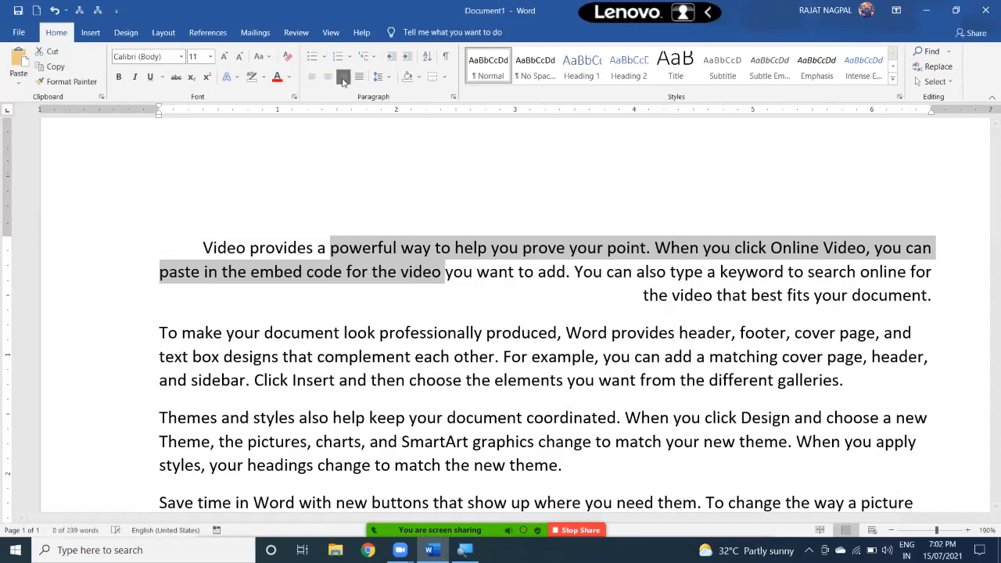
{"action": "left_click", "coordinate": [312, 78]}
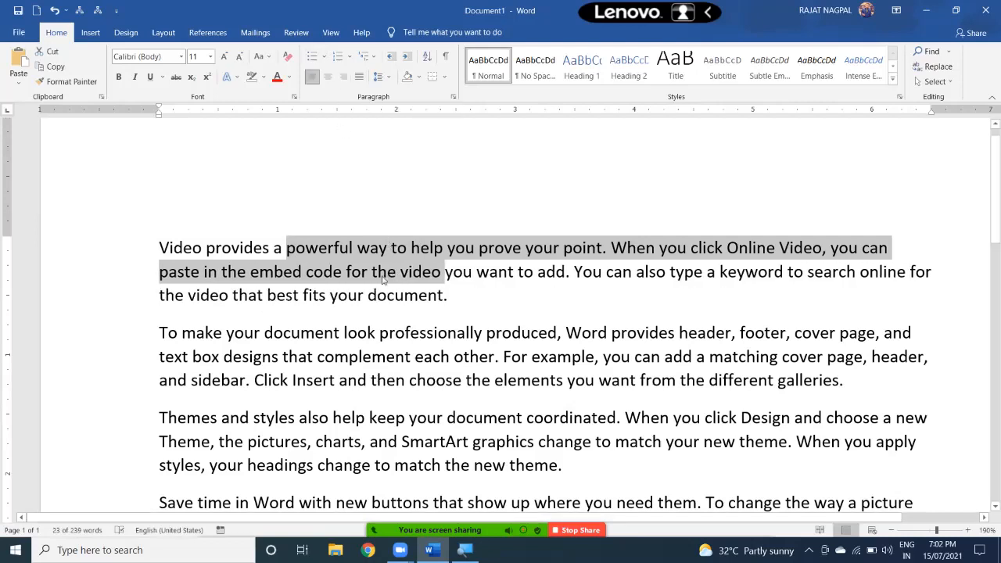
{"action": "left_click", "coordinate": [302, 274]}
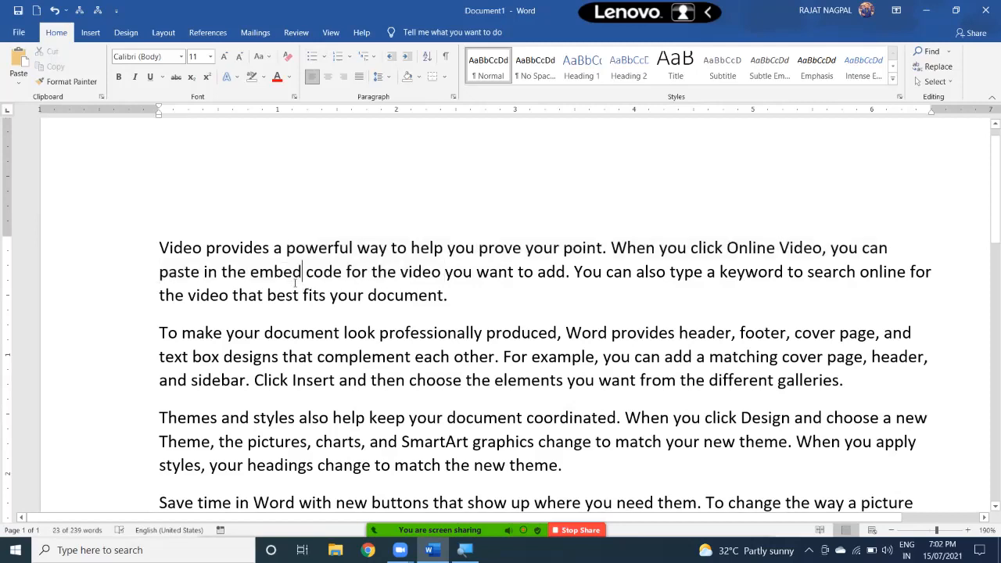
- Select the first paragraph's last line, try center and right alignment on it, and finish with justified alignment
{"action": "left_click", "coordinate": [123, 302]}
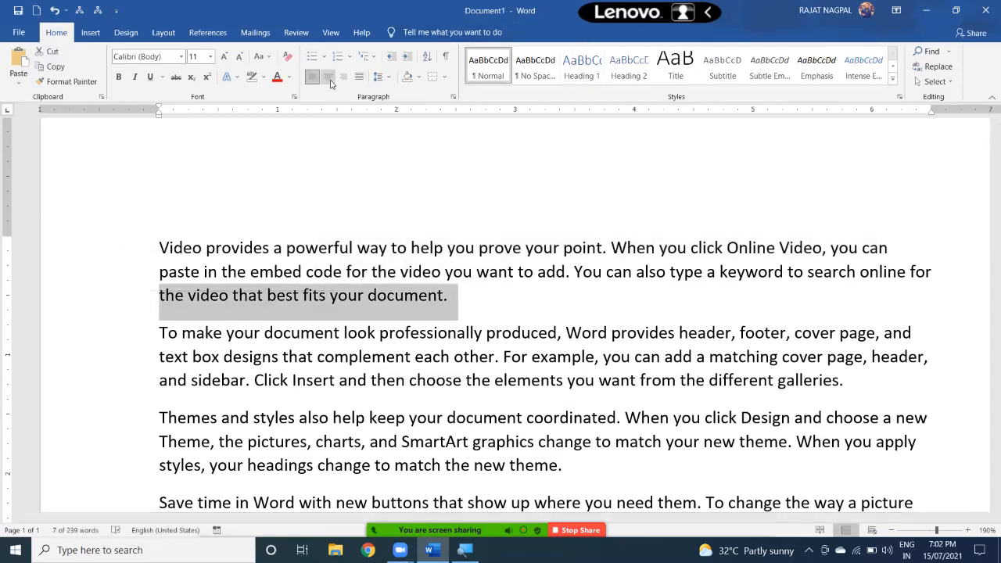
{"action": "left_click", "coordinate": [328, 78]}
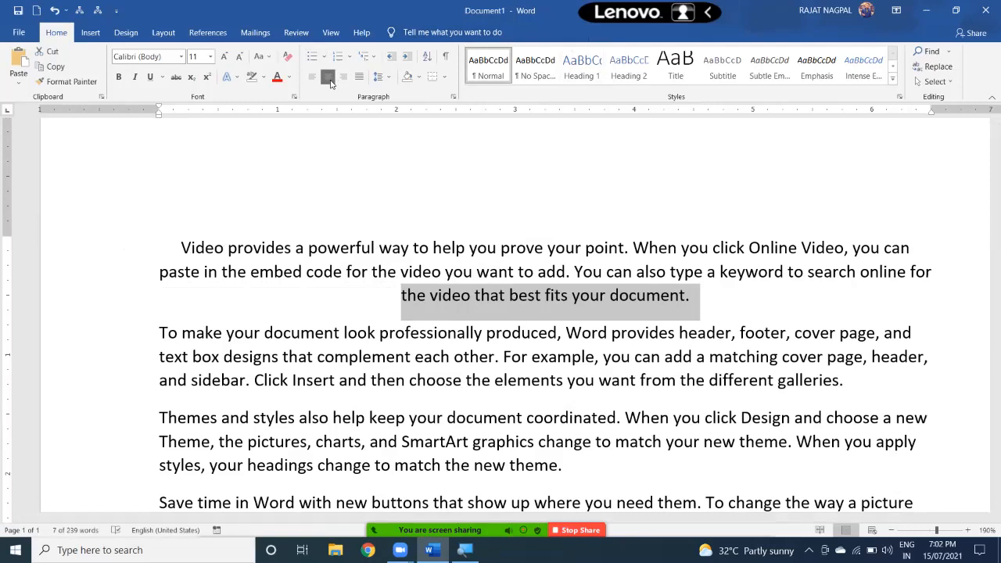
{"action": "left_click", "coordinate": [343, 78]}
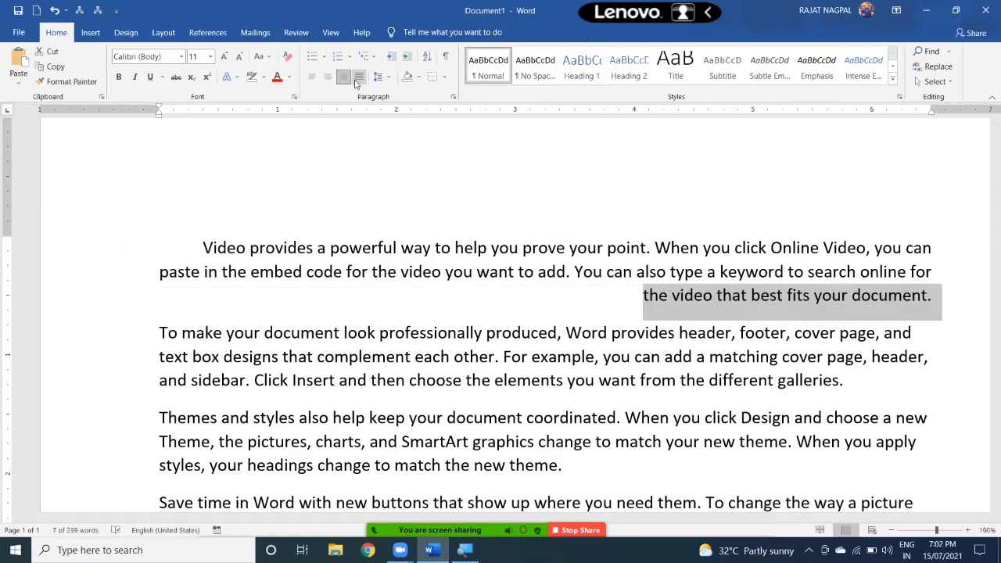
{"action": "left_click", "coordinate": [357, 80]}
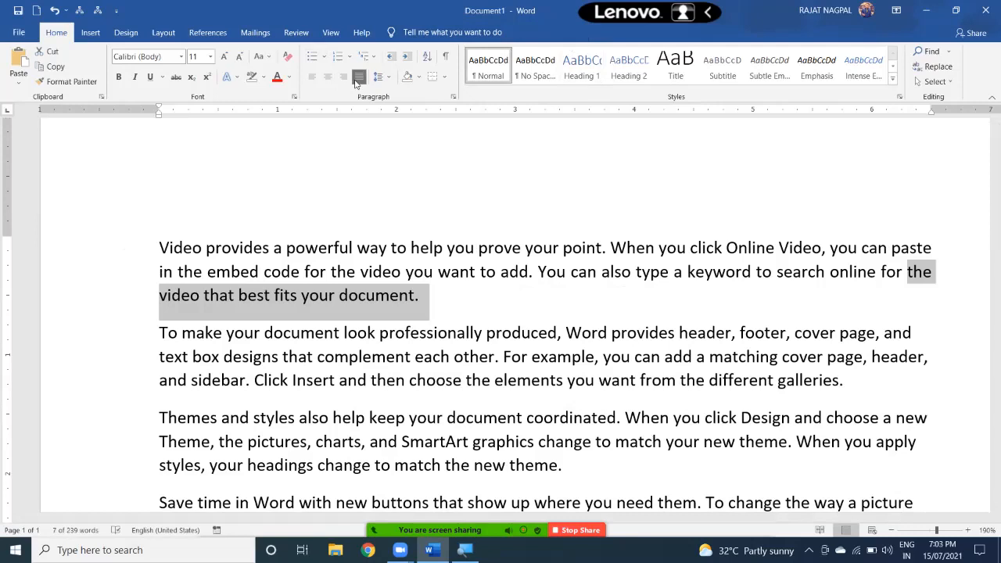
- Add four short filler paragraphs directly below the first paragraph, after "document."
{"action": "left_click", "coordinate": [305, 307]}
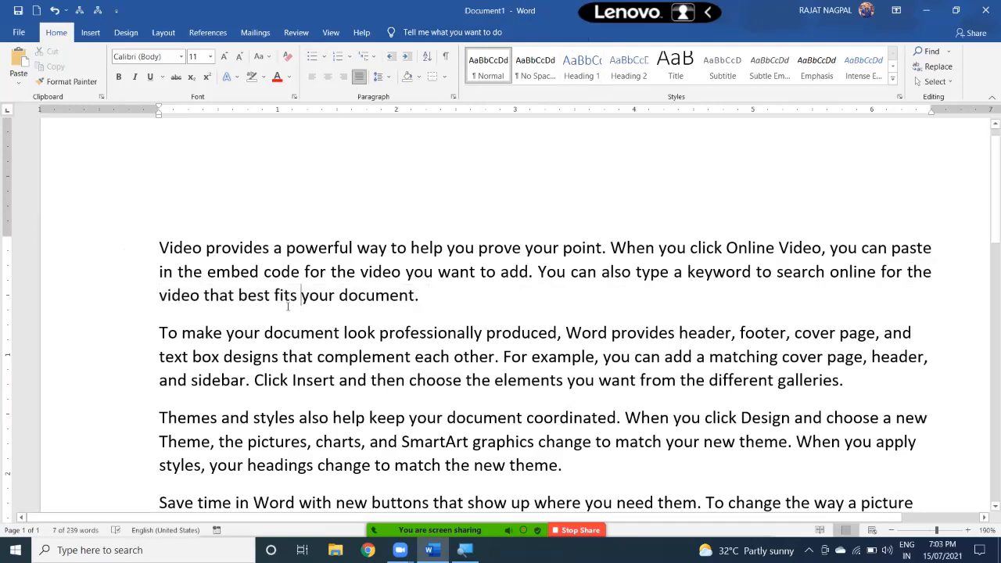
{"action": "left_click", "coordinate": [134, 302]}
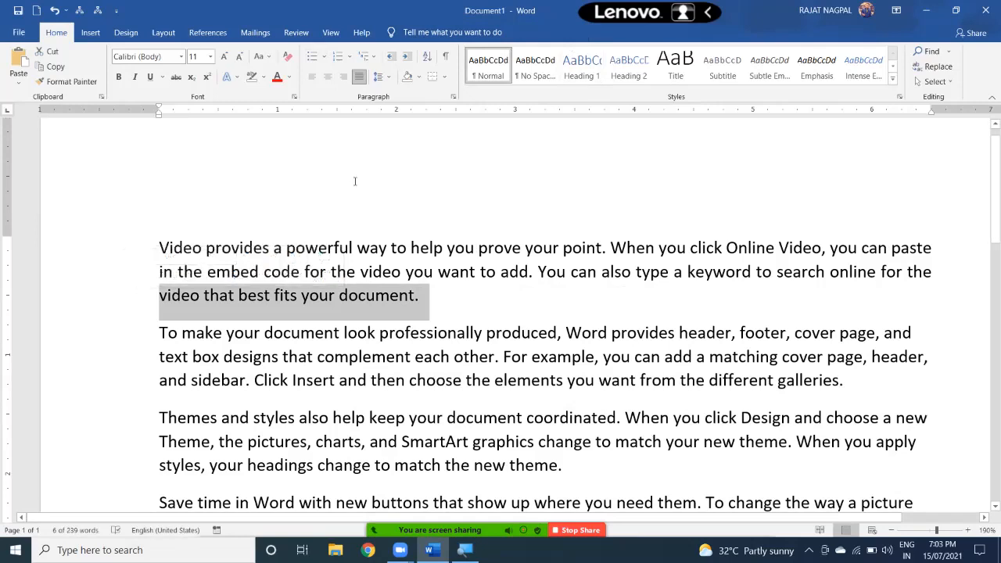
{"action": "left_click", "coordinate": [429, 295]}
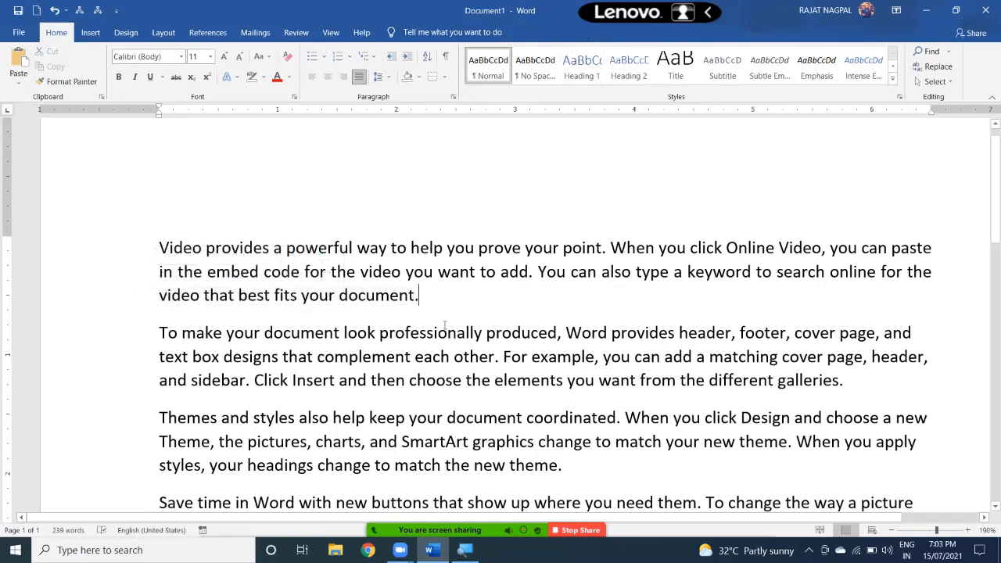
{"action": "scroll", "coordinate": [428, 295], "scroll_direction": "down", "scroll_amount": 1}
{"action": "key", "text": "Return"}
{"action": "type", "text": "Lkgj kfljgsdj;gjd;ls"}
{"action": "key", "text": "Return"}
{"action": "type", "text": "Lgj skljg;ldjg"}
{"action": "key", "text": "Return"}
{"action": "type", "text": "Klds jfkldjg;dk"}
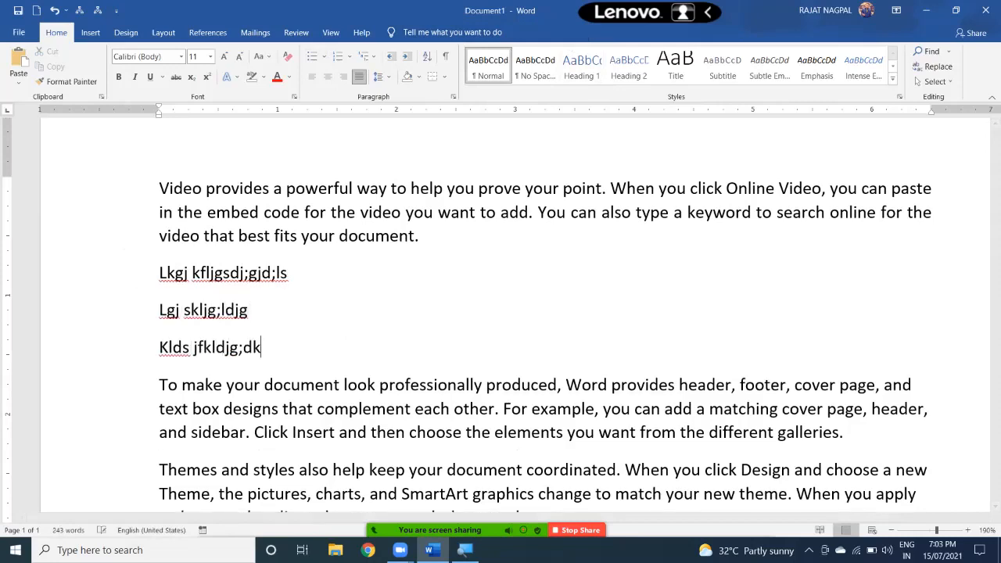
{"action": "key", "text": "Return"}
{"action": "type", "text": "J;skjg;s"}
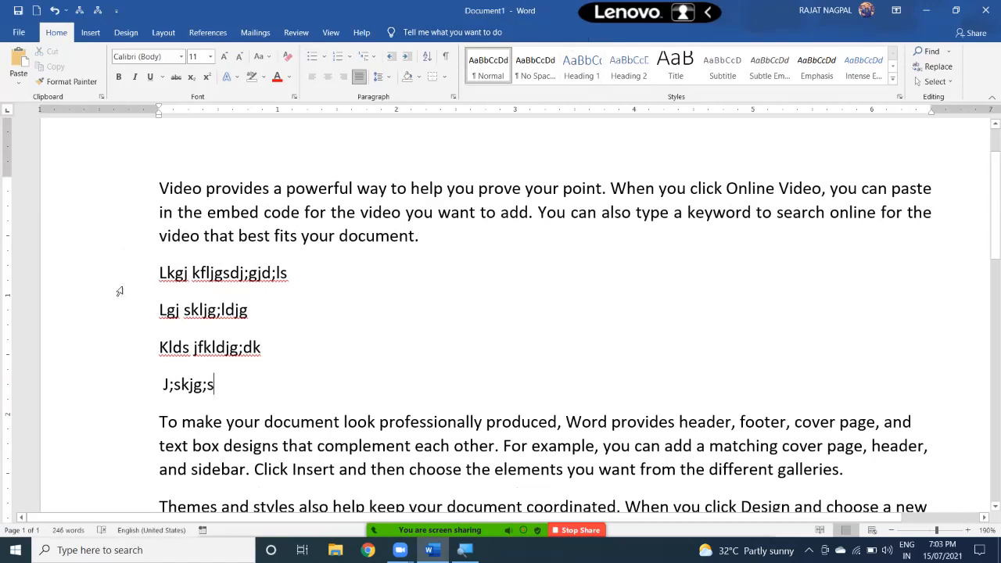
- Replace the first filler line with a longer filler line and add another filler paragraph right below it
{"action": "left_click_drag", "start_coordinate": [128, 273], "coordinate": [139, 383]}
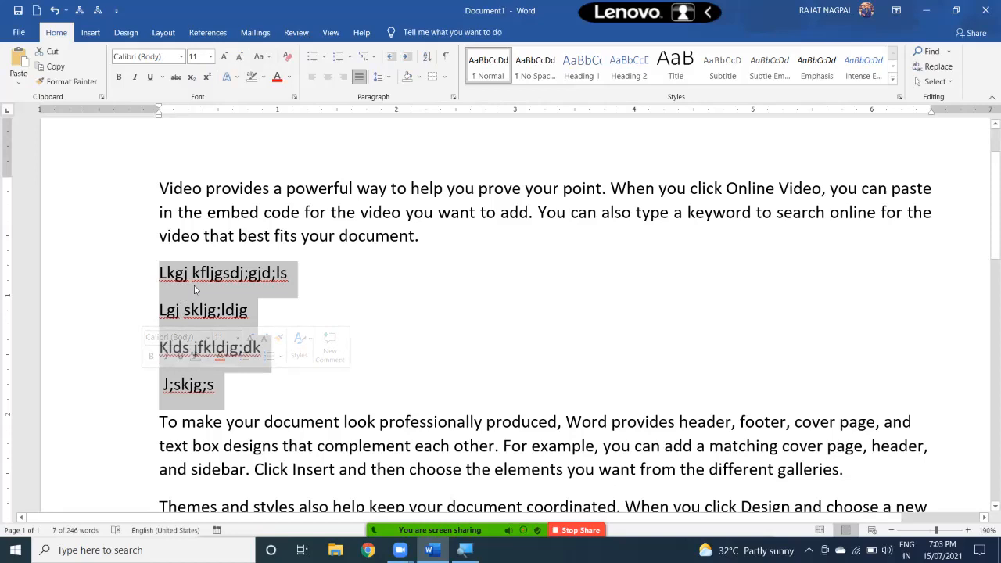
{"action": "left_click_drag", "start_coordinate": [134, 190], "coordinate": [149, 241]}
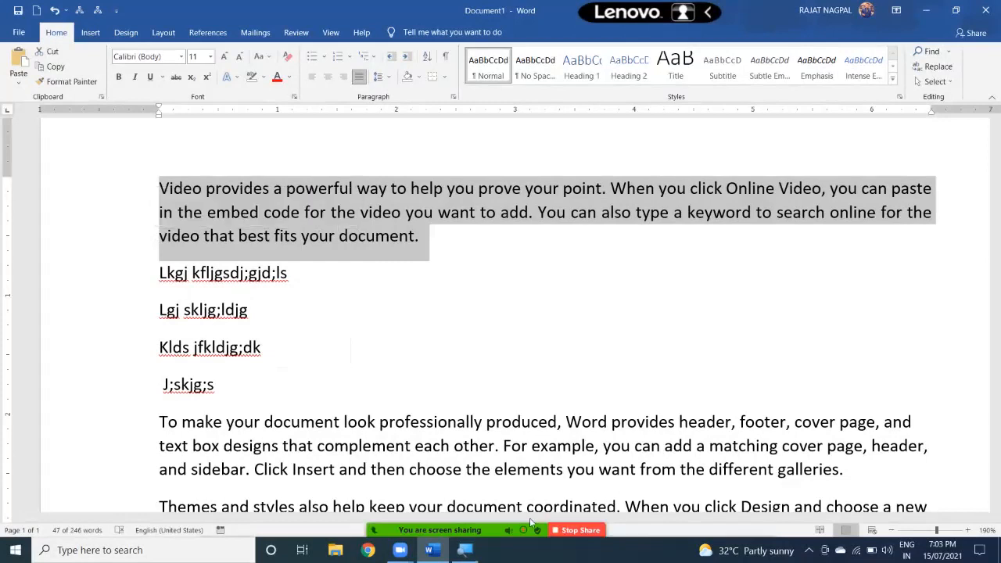
{"action": "left_click", "coordinate": [115, 283]}
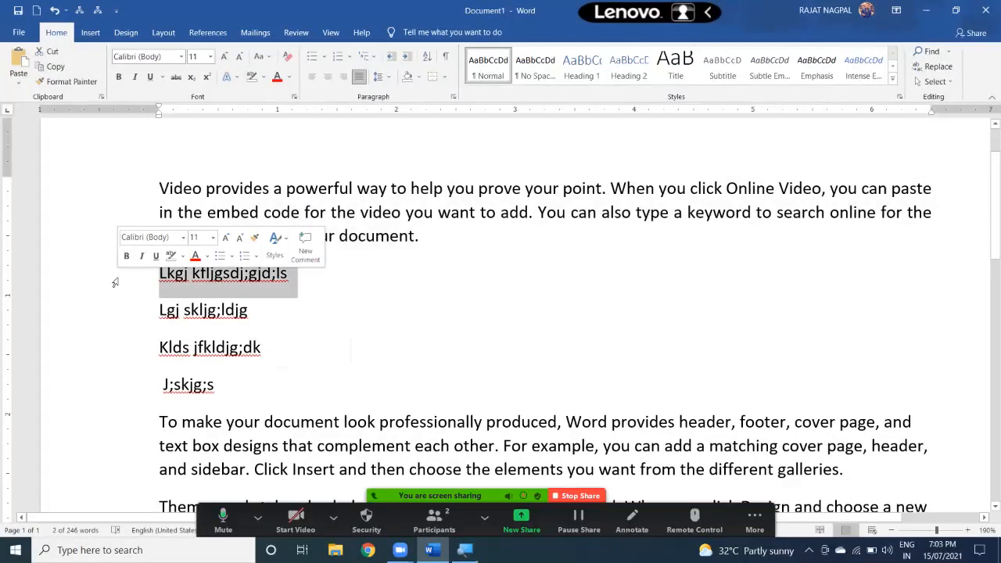
{"action": "type", "text": "Klfdj g;jsflg;djsl;gjda'g'adjg' ja'gj'ad"}
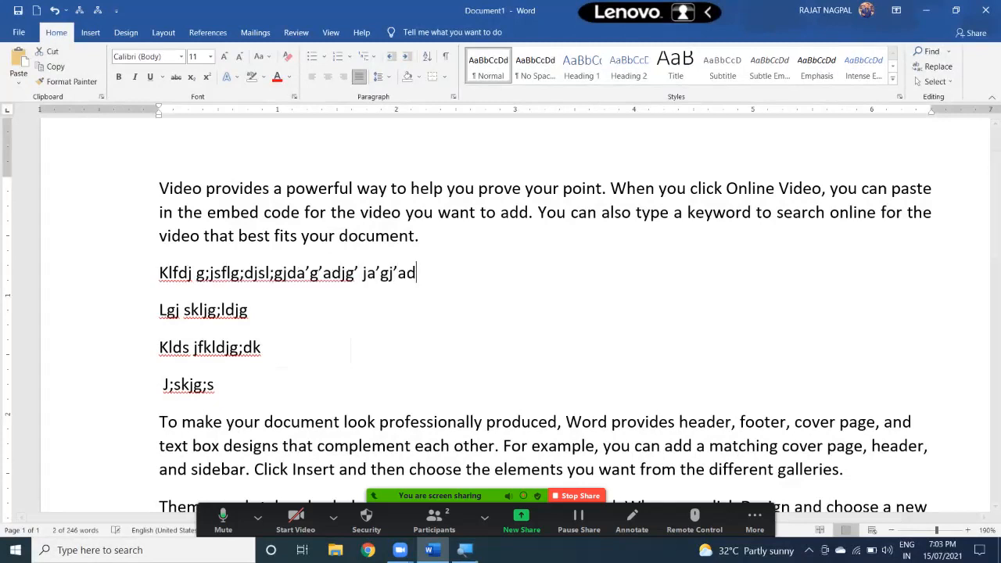
{"action": "key", "text": "Return"}
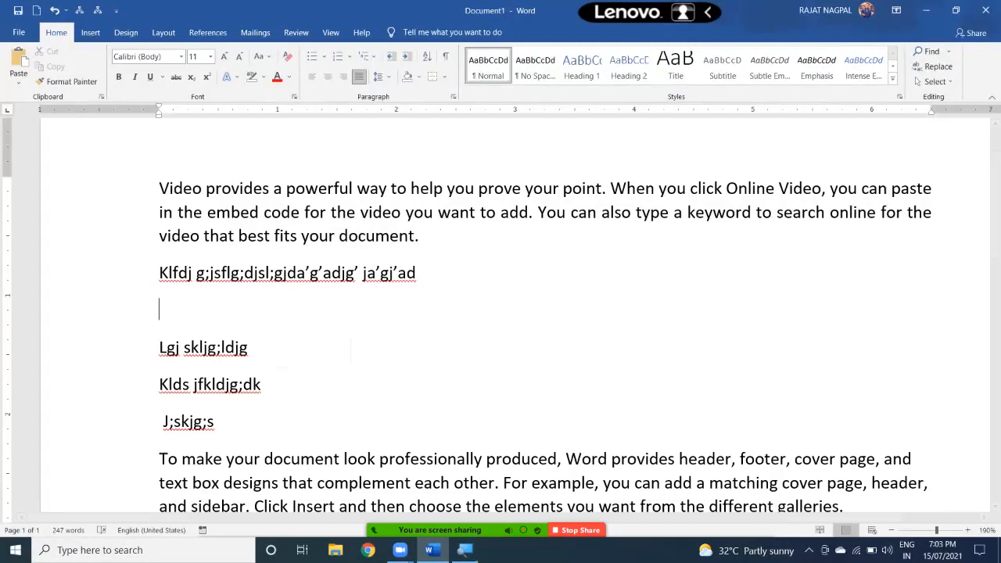
{"action": "type", "text": "Klfjakl jfsj;fj;"}
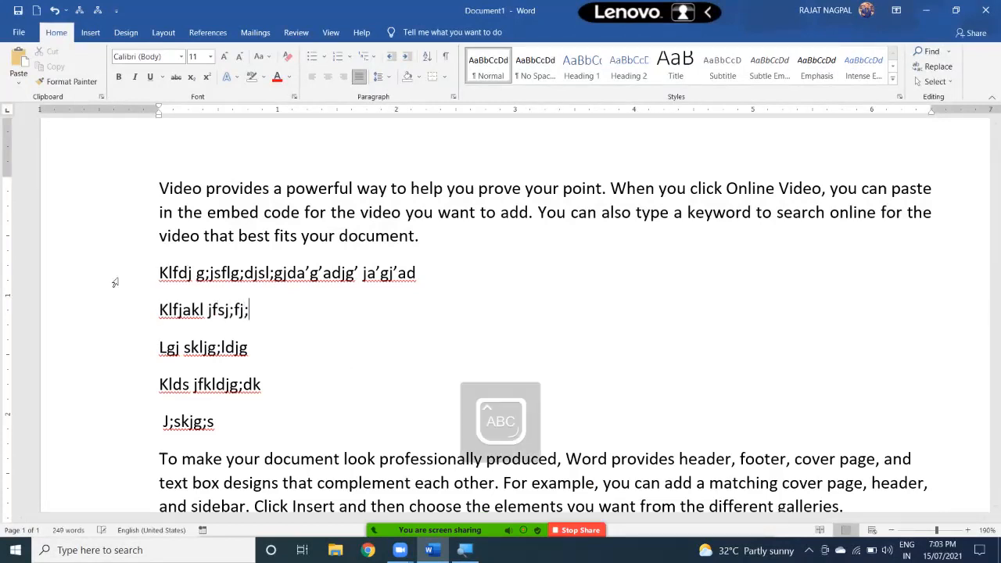
- Right-align the second filler line and delete all the filler lines between the first two sample paragraphs
{"action": "left_click", "coordinate": [339, 78]}
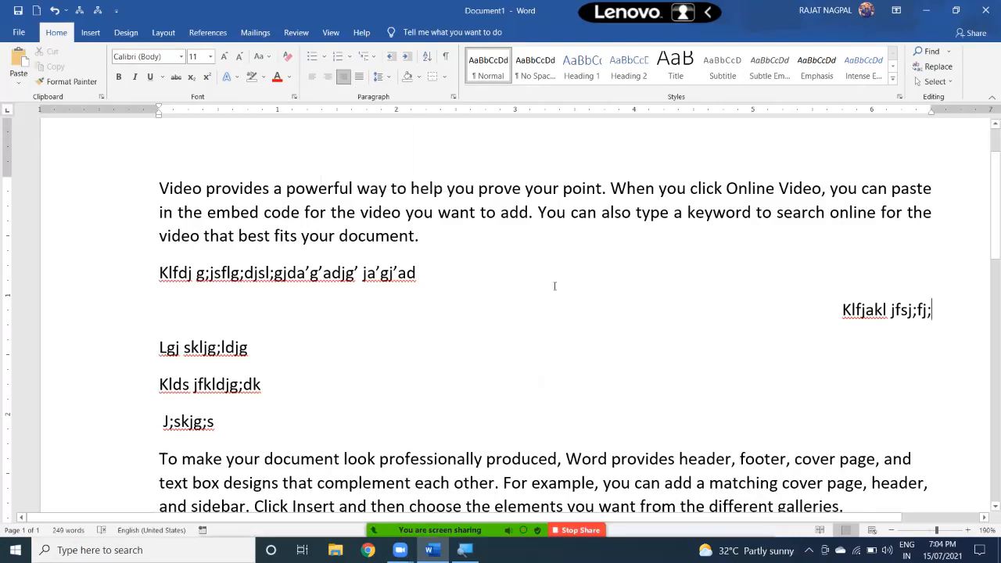
{"action": "left_click_drag", "start_coordinate": [160, 272], "coordinate": [355, 414]}
{"action": "key", "text": "Delete"}
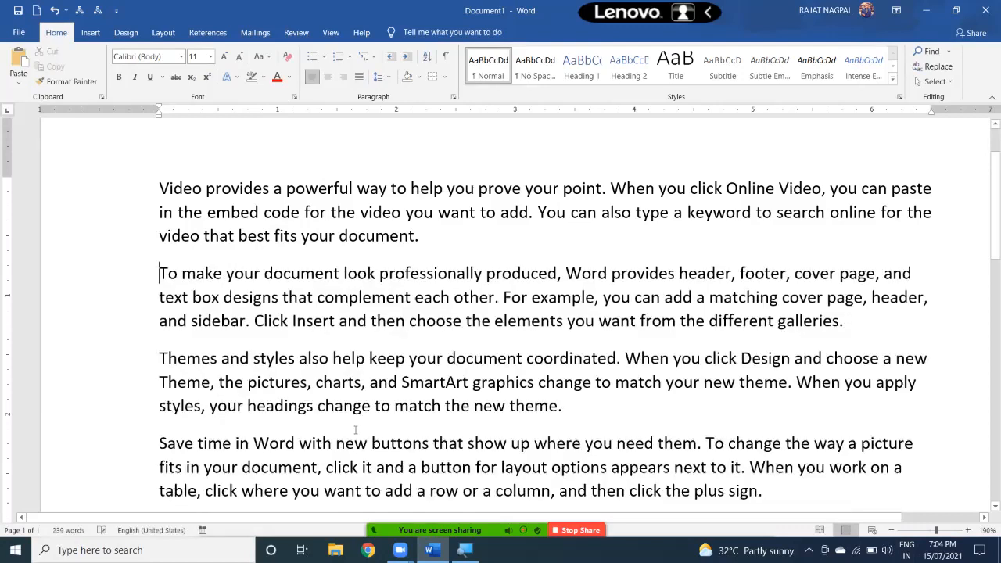
- Add a single filler paragraph of three lines, separated by manual line breaks, at the end of the document
{"action": "scroll", "coordinate": [405, 309], "scroll_direction": "down", "scroll_amount": 4}
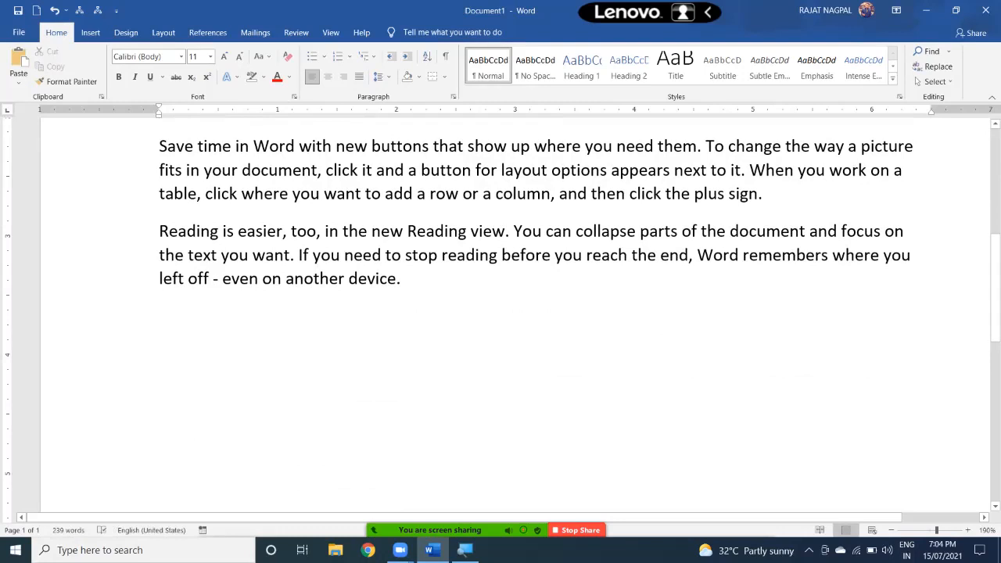
{"action": "type", "text": "HL;SHG LKHDGHDGSD;SLK"}
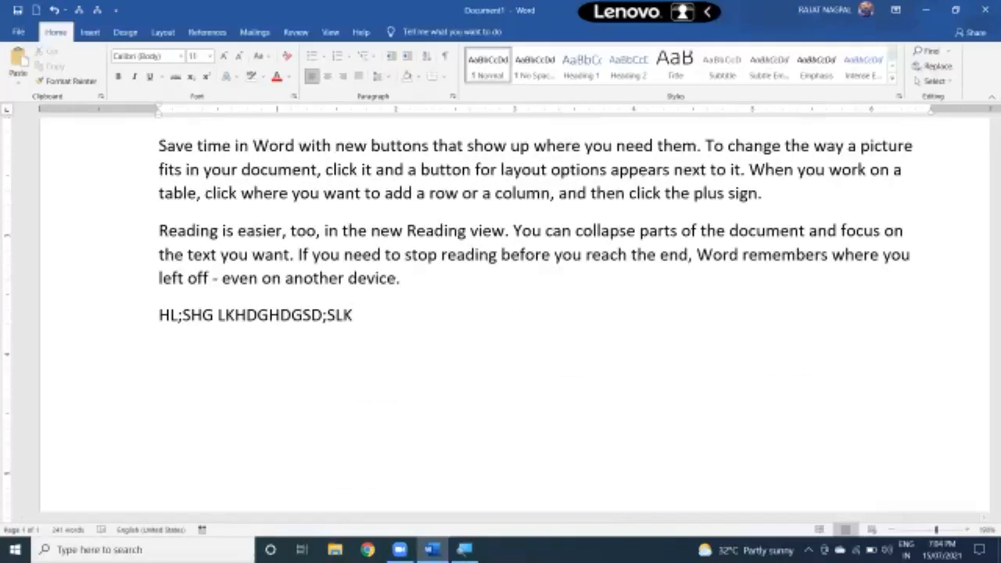
{"action": "key", "text": "Return"}
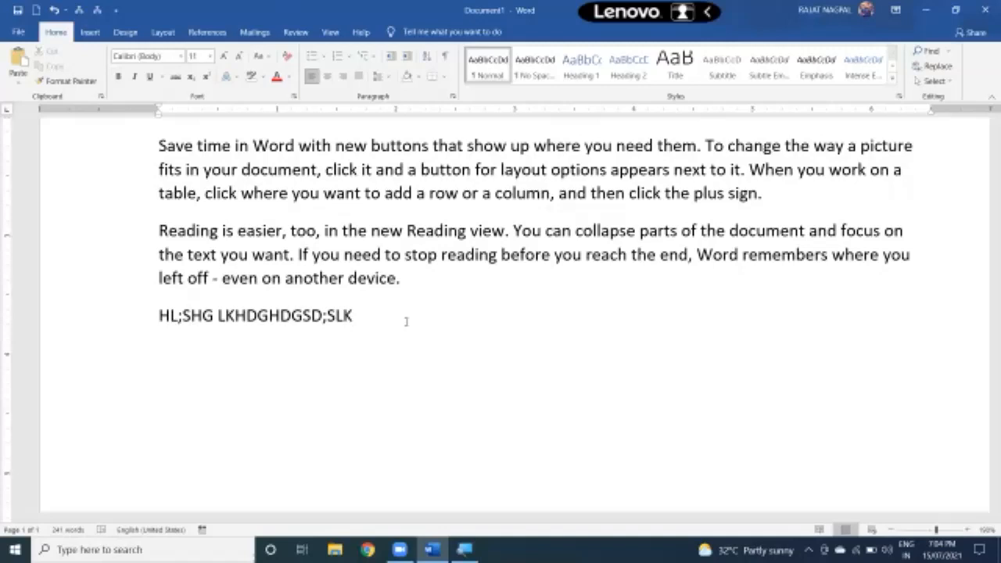
{"action": "type", "text": "JV;L SDJ;LJD;L;LDAJGSDG"}
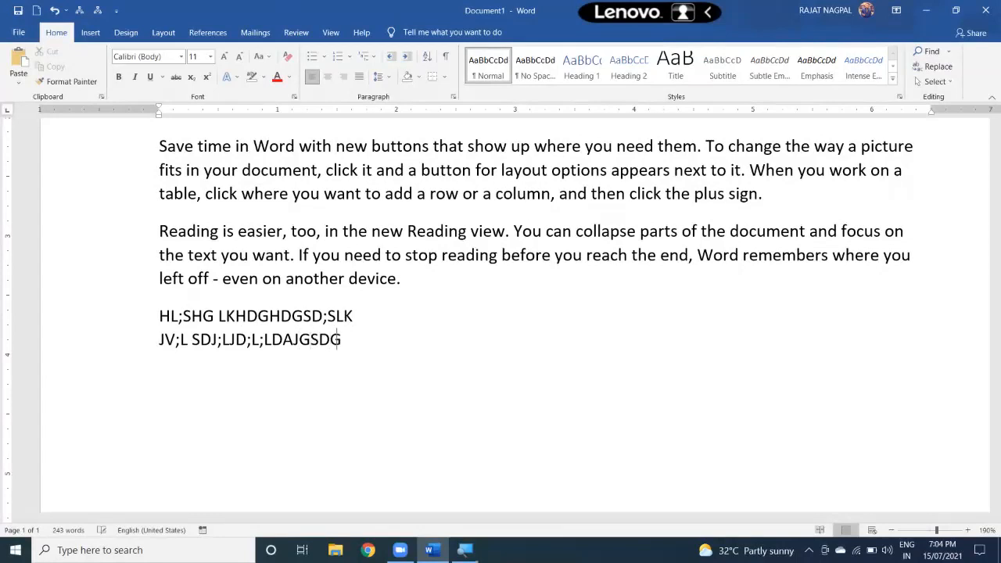
{"action": "type", "text": " ;DSJG;LJSL;GD JD;LSJG;L DSJL;G"}
{"action": "key", "text": "Return"}
{"action": "type", "text": "sD;"}
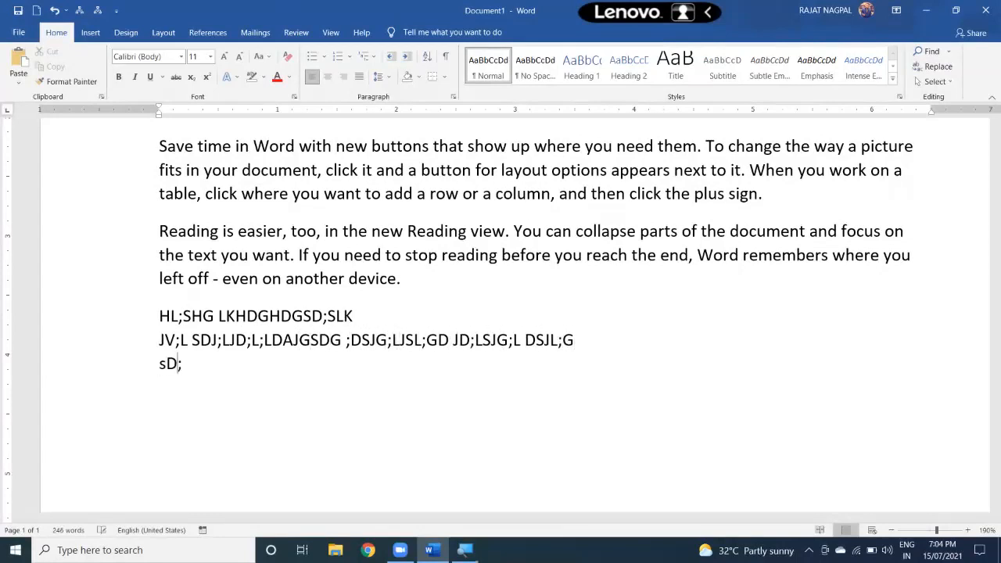
{"action": "type", "text": "Lfj d;ljfl;ajl;fjl;s"}
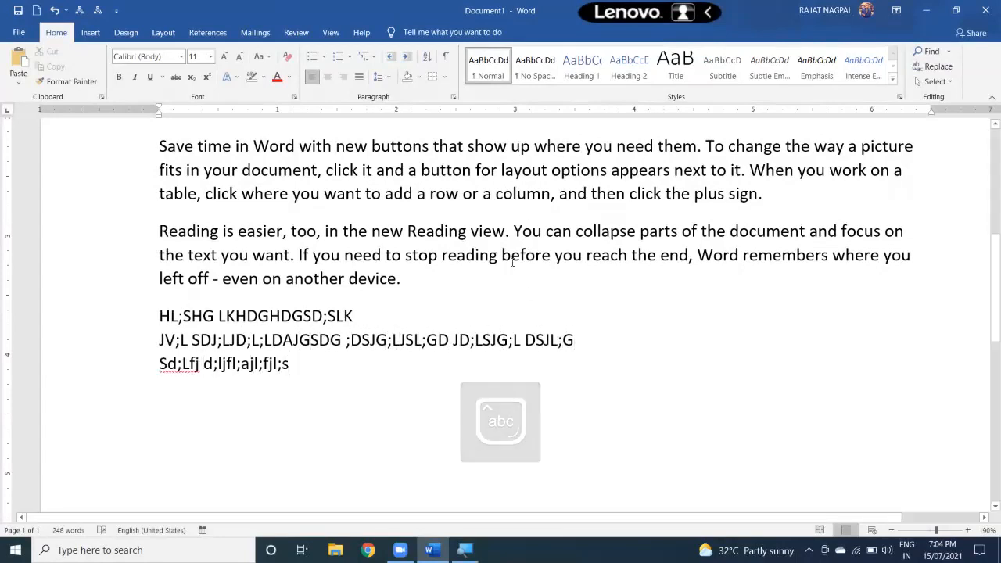
- Select "HL;SHG LKHDGHDGSD;SLK", try center and right alignment on it, and return it to left alignment
{"action": "left_click_drag", "start_coordinate": [159, 316], "coordinate": [353, 316]}
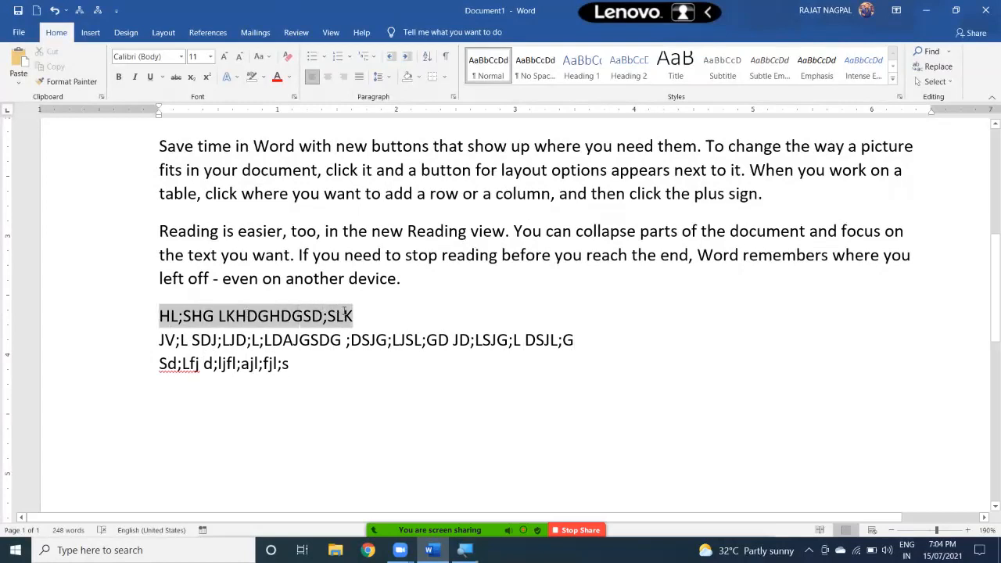
{"action": "left_click", "coordinate": [328, 78]}
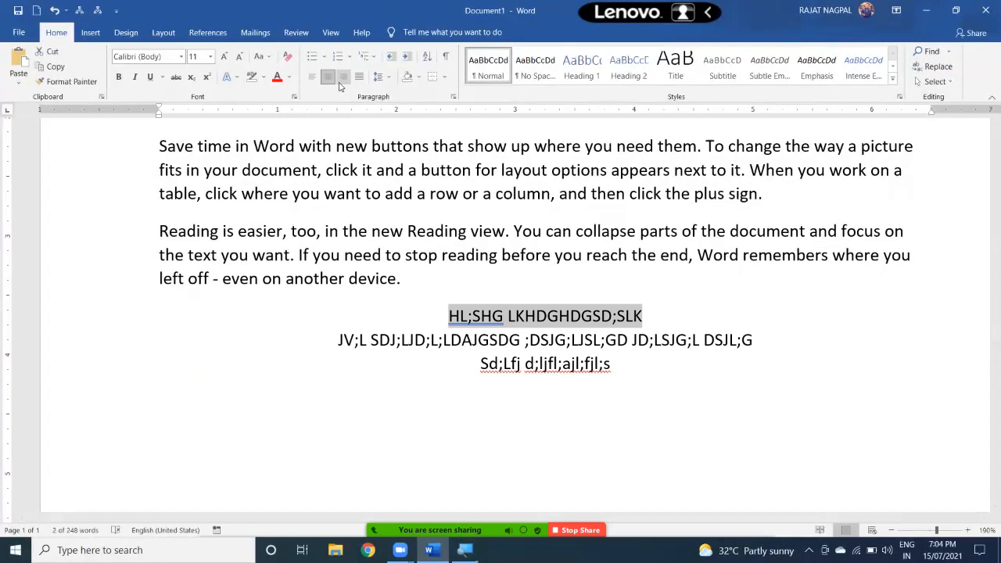
{"action": "left_click", "coordinate": [342, 79]}
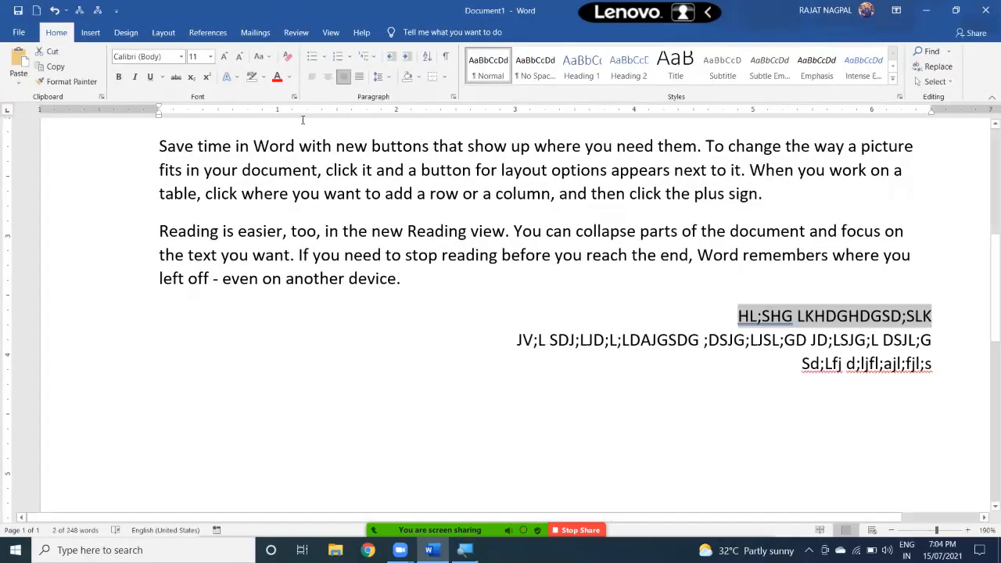
{"action": "left_click", "coordinate": [312, 78]}
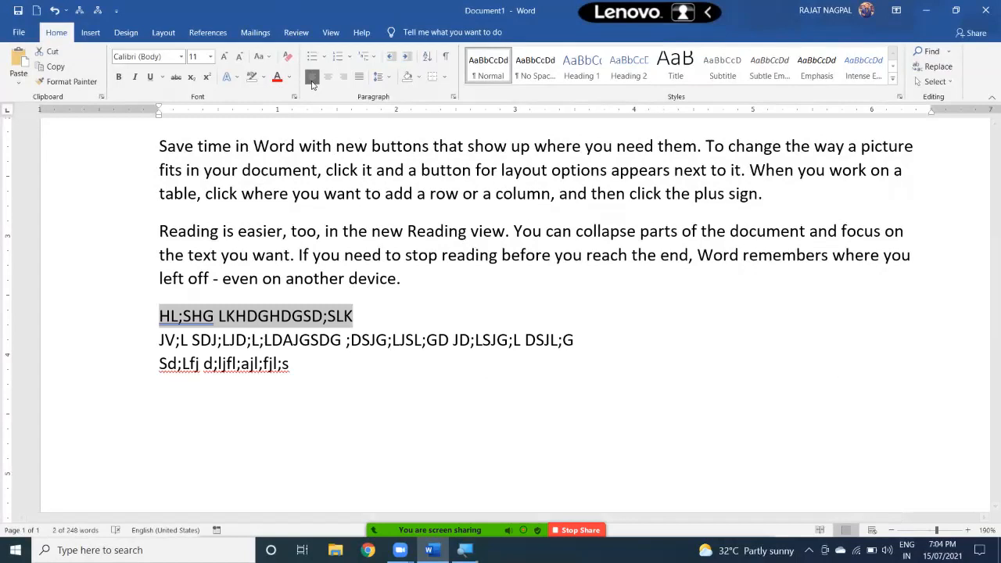
- Start a new paragraph of filler after "HL;SHG LKHDGHDGSD;SLK" and apply center alignment to it
{"action": "left_click", "coordinate": [354, 316]}
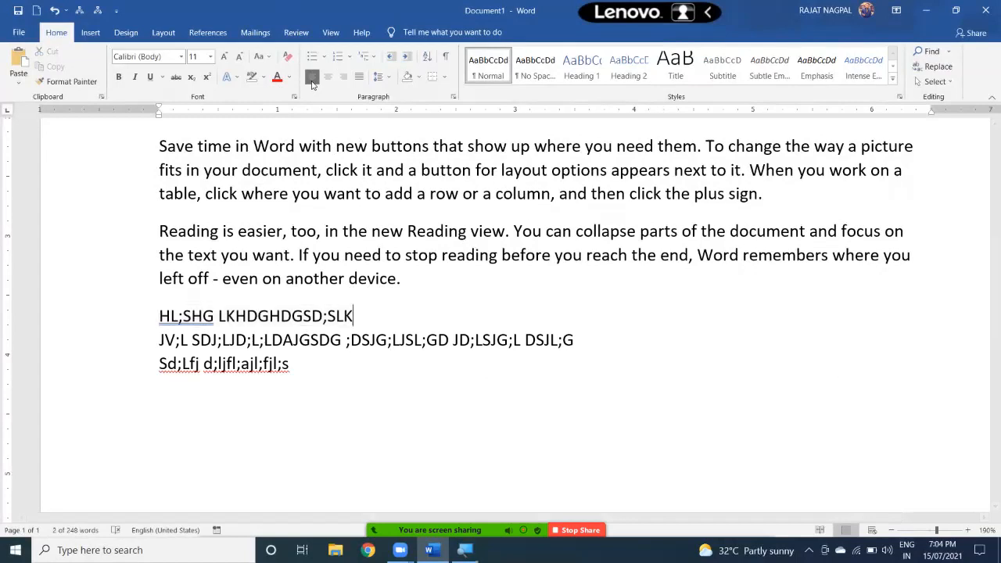
{"action": "key", "text": "Return"}
{"action": "type", "text": "Dsf; jdl;fj;dsjf;;dlsfj;dsj;lf"}
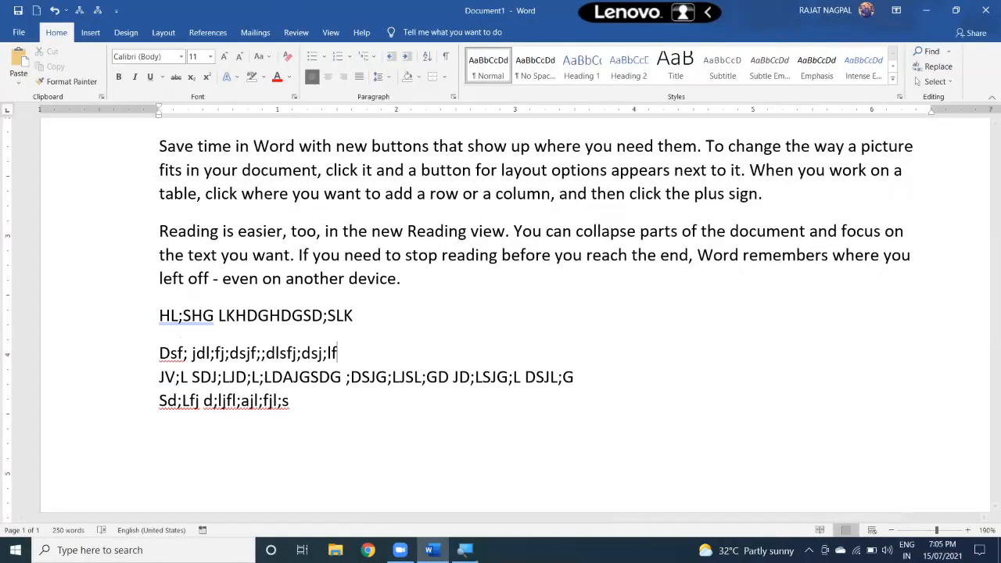
{"action": "left_click", "coordinate": [330, 77]}
{"action": "type", "text": "kls jkldj"}
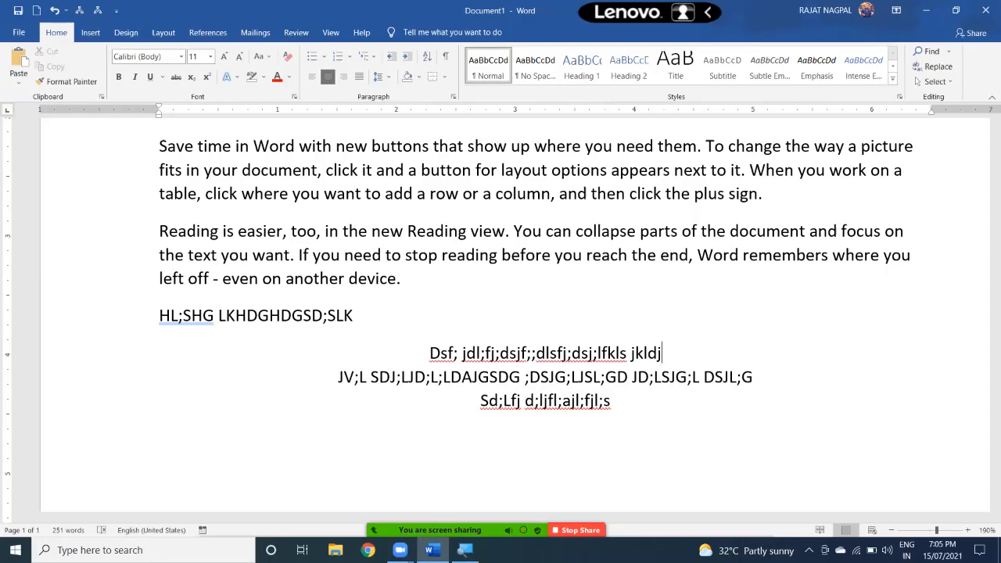
{"action": "key", "text": "ctrl+a"}
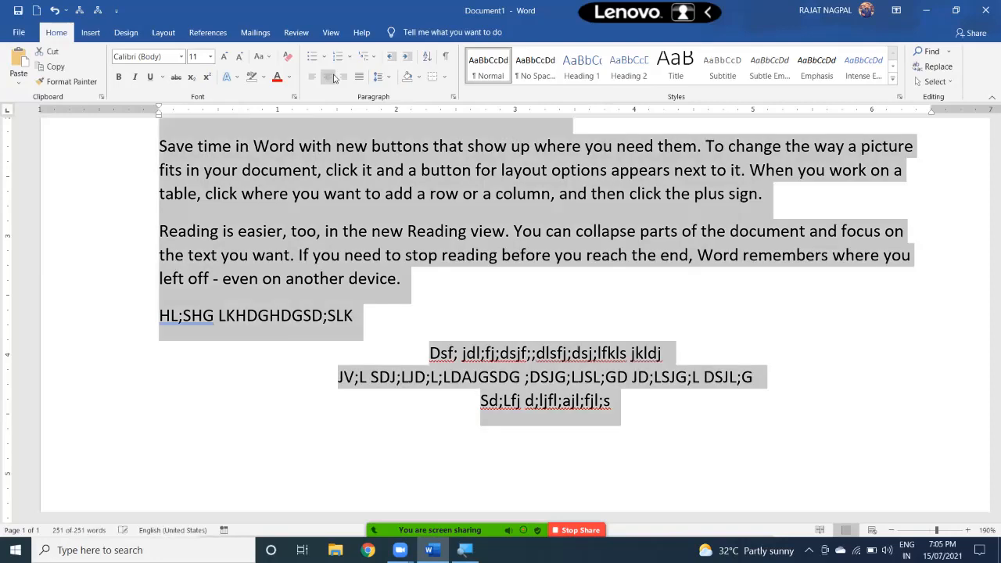
{"action": "key", "text": "Delete"}
{"action": "key", "text": "ctrl+z"}
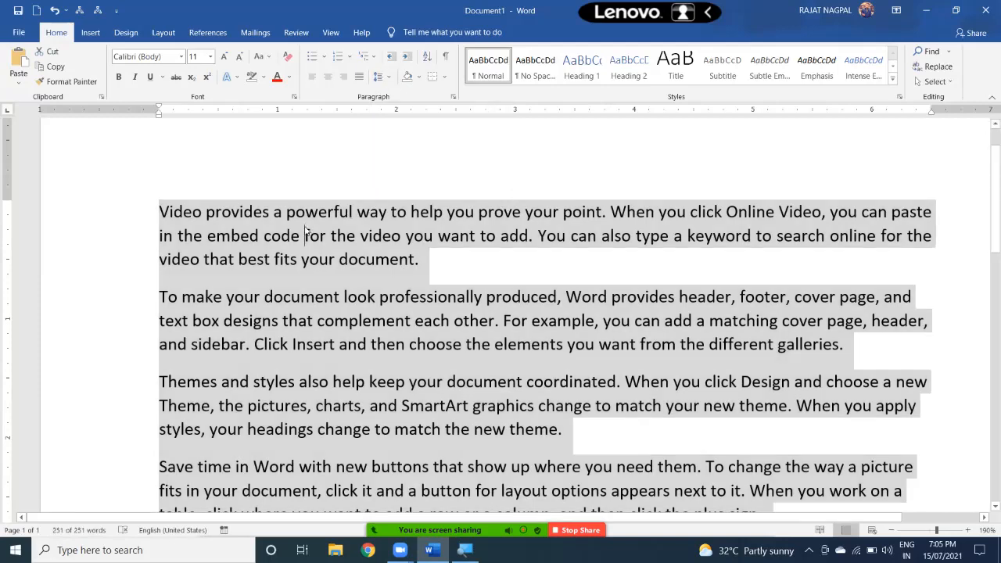
- Select the whole first paragraph, try 3.0 line spacing on it, and finish with 1.15 line spacing
{"action": "left_click", "coordinate": [305, 235]}
{"action": "left_click_drag", "start_coordinate": [159, 212], "coordinate": [447, 253]}
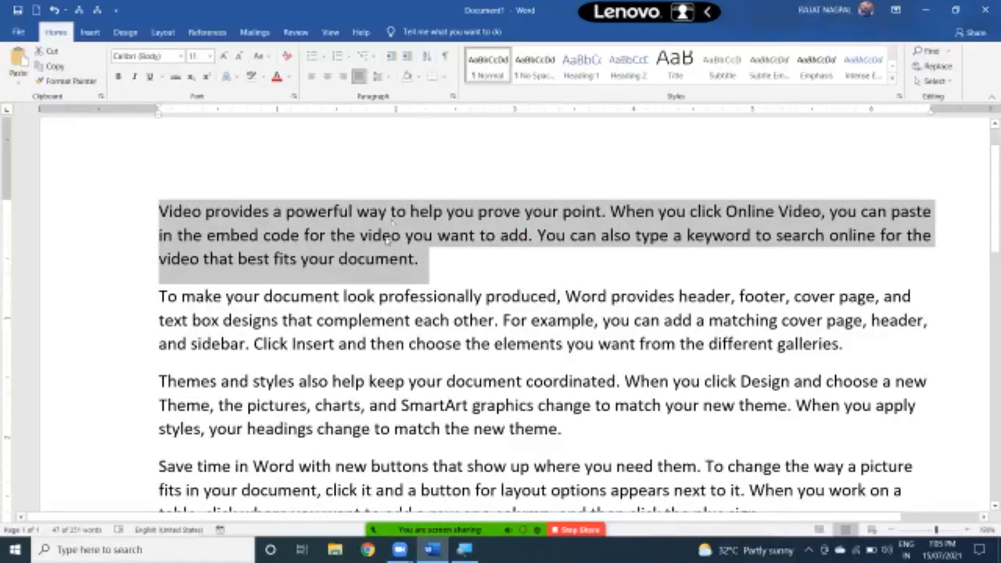
{"action": "left_click", "coordinate": [381, 77]}
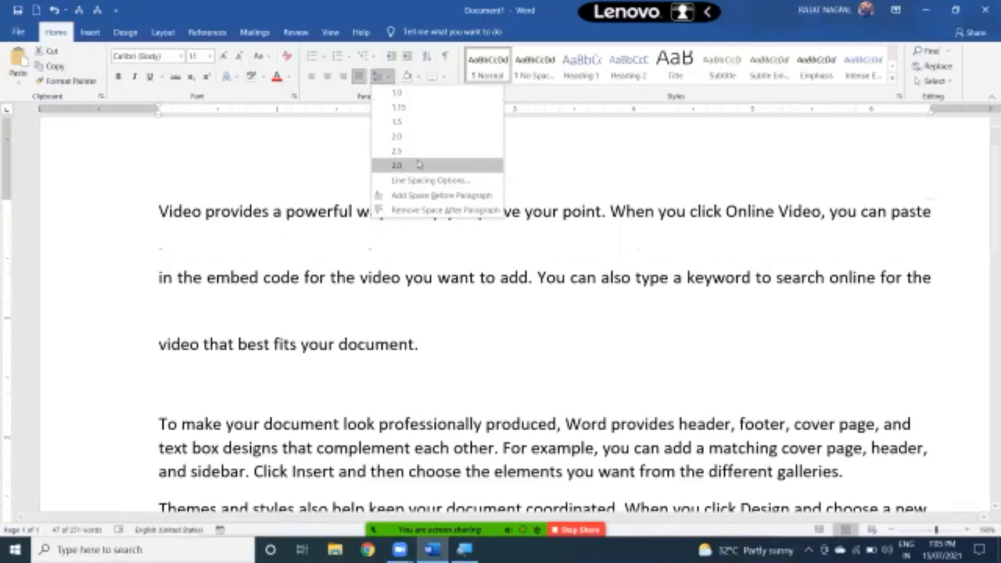
{"action": "left_click", "coordinate": [415, 164]}
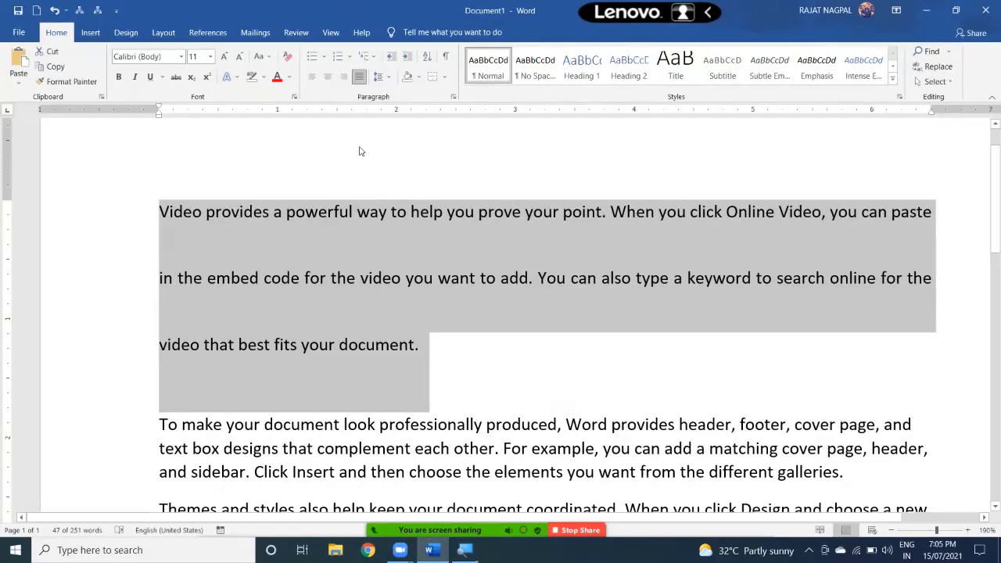
{"action": "left_click", "coordinate": [383, 82]}
{"action": "left_click", "coordinate": [388, 92]}
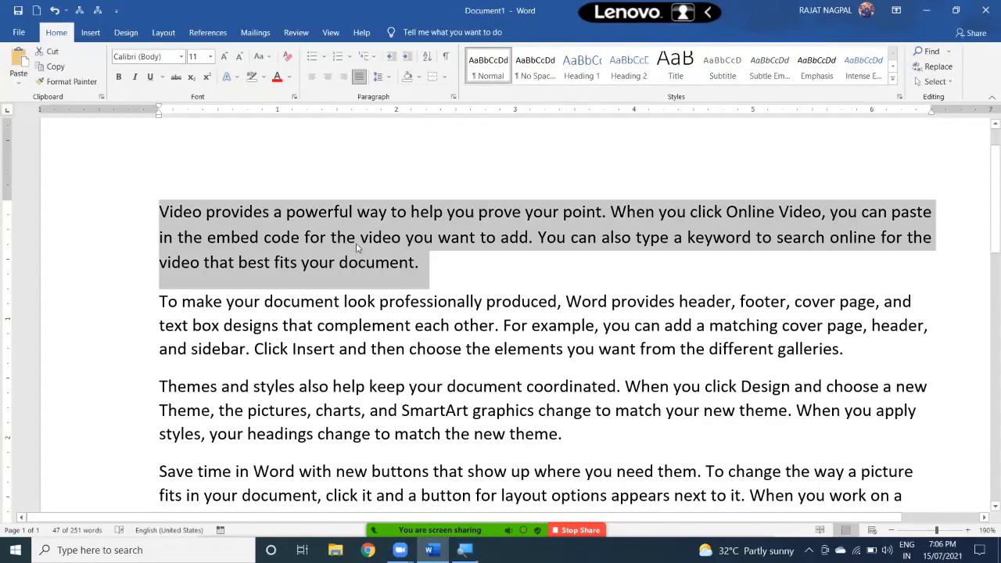
{"action": "left_click", "coordinate": [381, 250]}
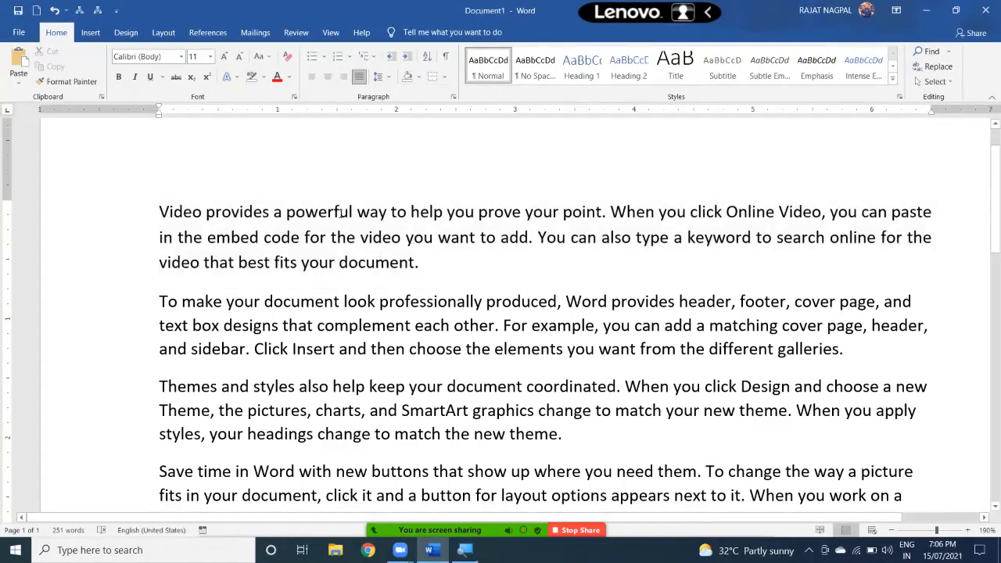
{"action": "left_click_drag", "start_coordinate": [287, 213], "coordinate": [602, 213]}
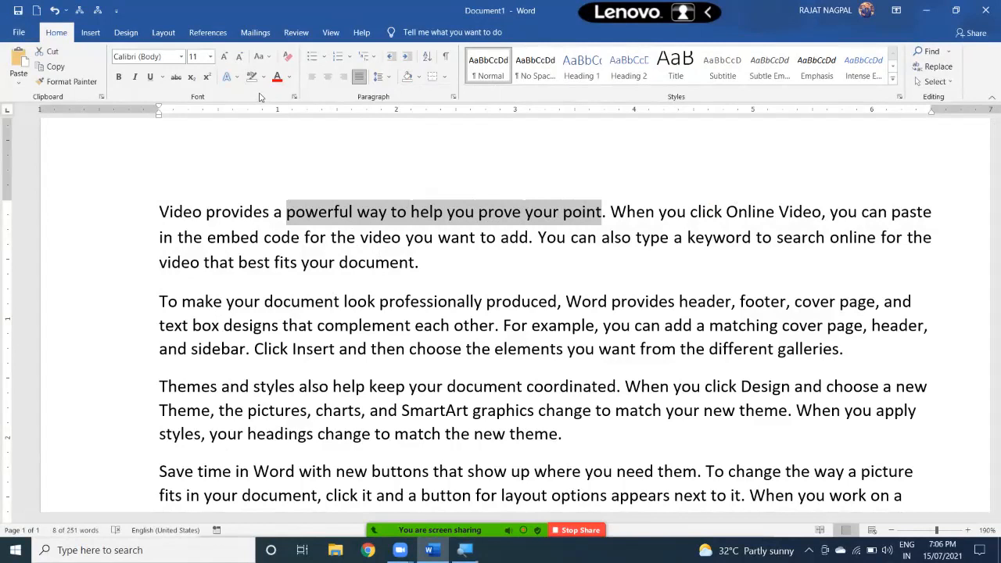
{"action": "left_click", "coordinate": [406, 234]}
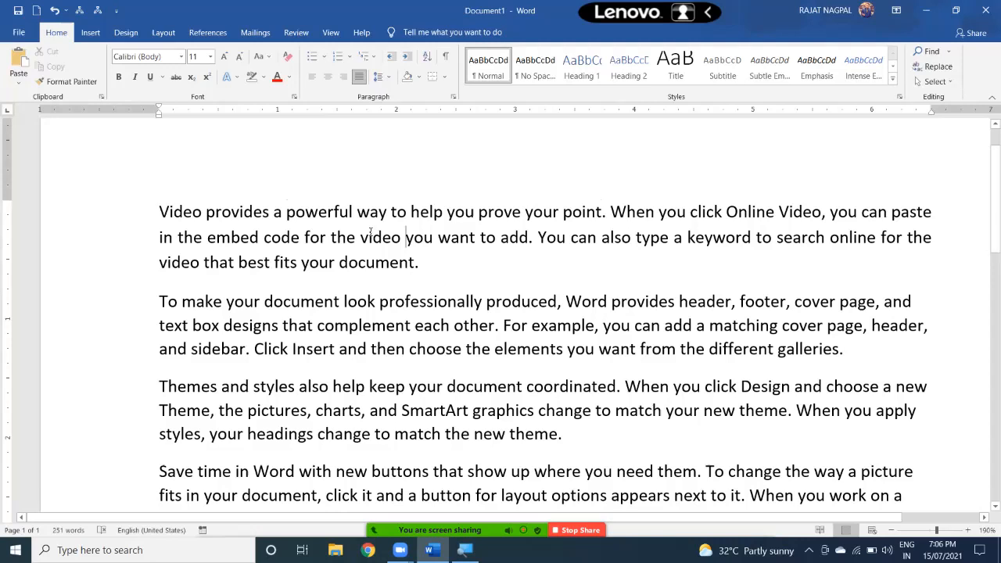
- Apply the standard orange shading to the whole first paragraph
{"action": "left_click", "coordinate": [401, 236]}
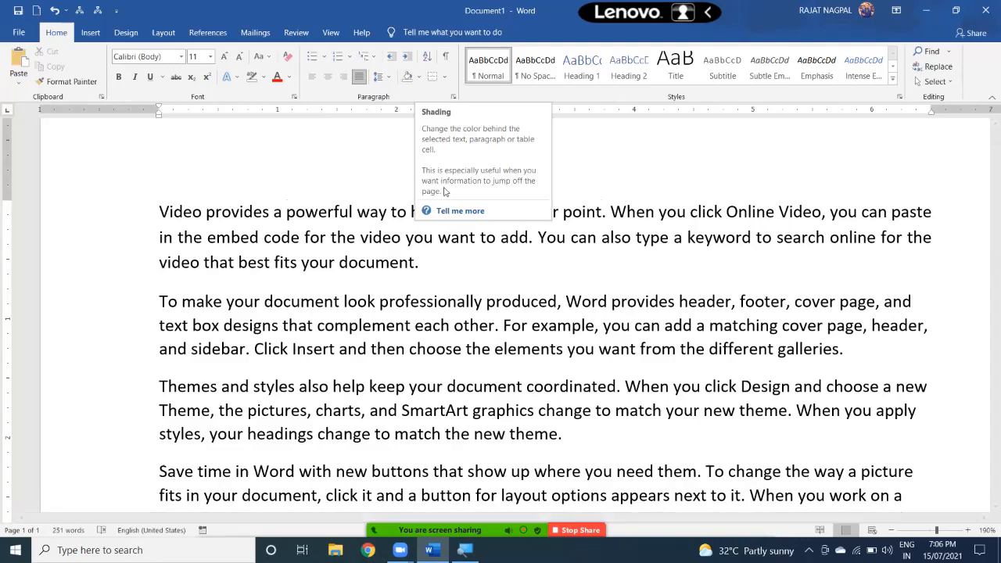
{"action": "left_click_drag", "start_coordinate": [332, 238], "coordinate": [393, 238]}
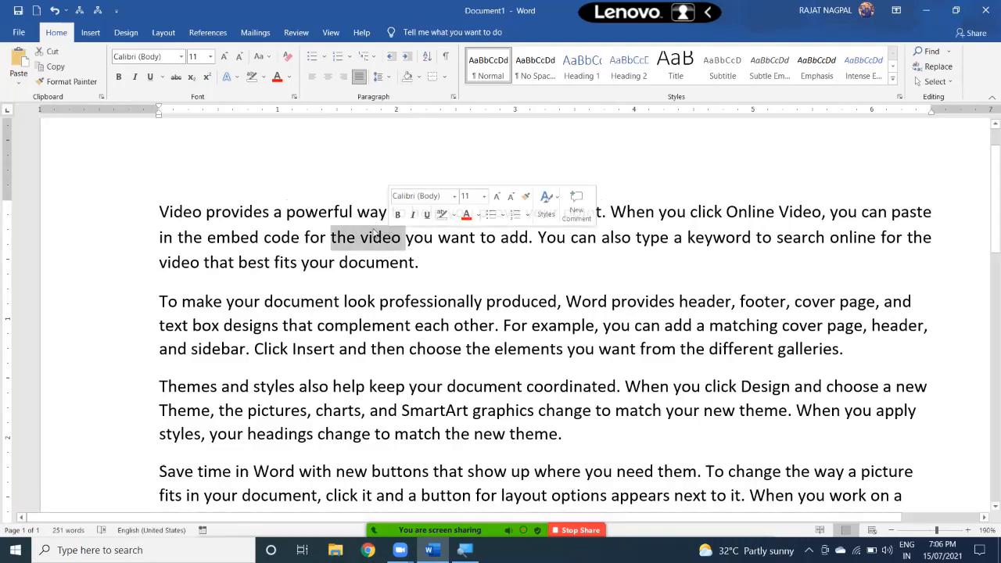
{"action": "left_click", "coordinate": [340, 212]}
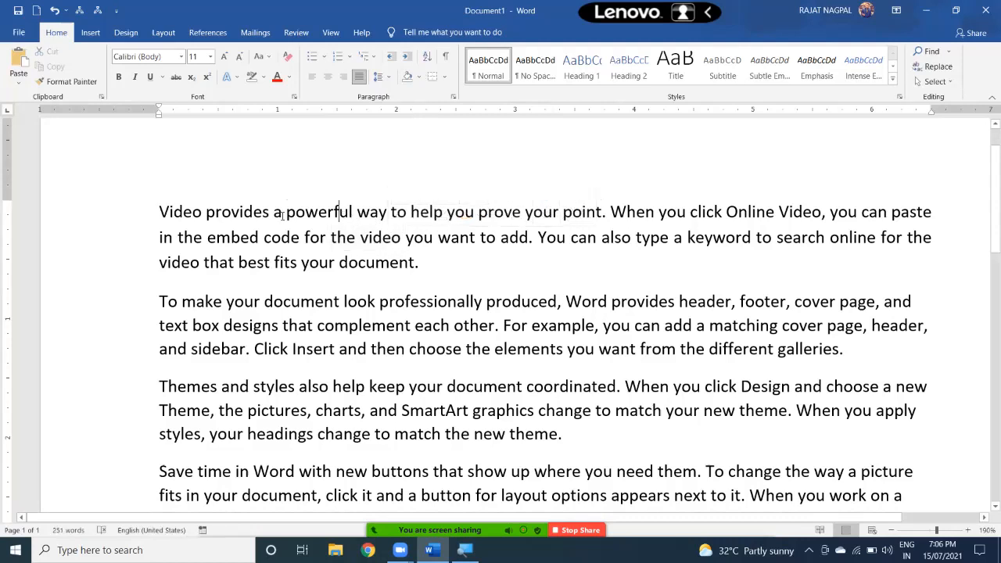
{"action": "left_click", "coordinate": [420, 77]}
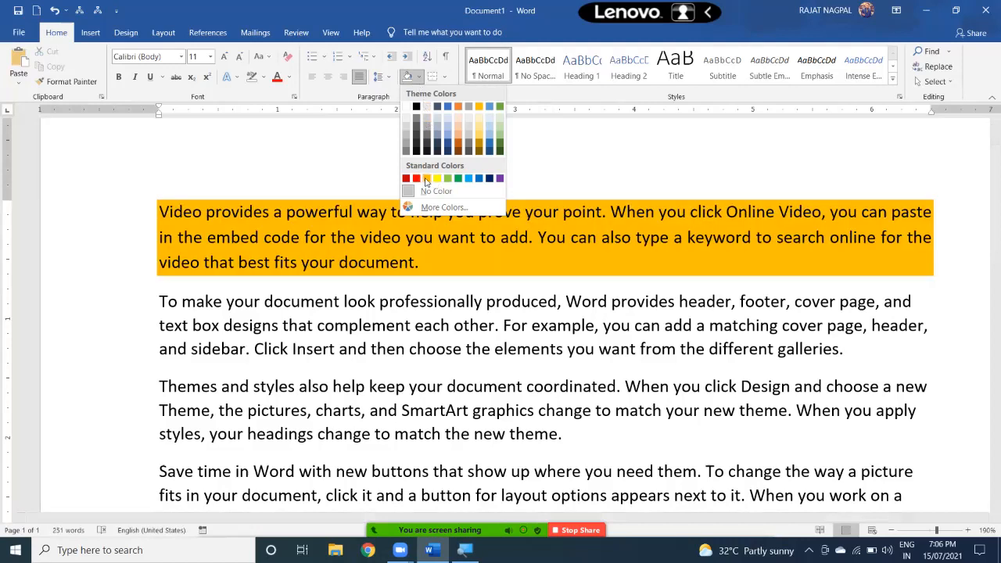
{"action": "left_click", "coordinate": [427, 179]}
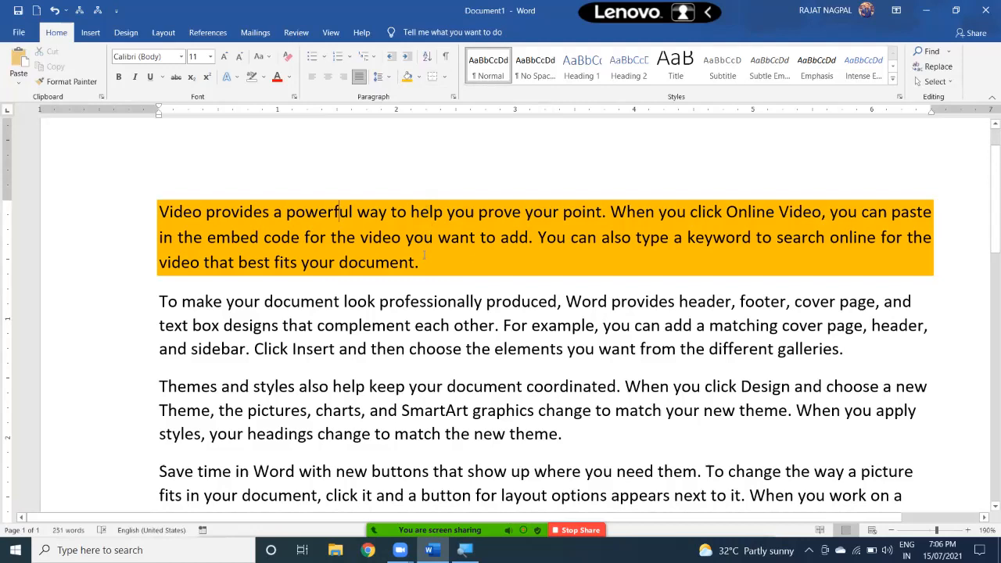
- Try orange shading on the second paragraph's text from "professionally" to "elements", and undo it
{"action": "mouse_move", "coordinate": [415, 302]}
{"action": "left_mouse_down"}
{"action": "mouse_move", "coordinate": [554, 324]}
{"action": "mouse_move", "coordinate": [548, 350]}
{"action": "left_mouse_up"}
{"action": "left_click", "coordinate": [407, 78]}
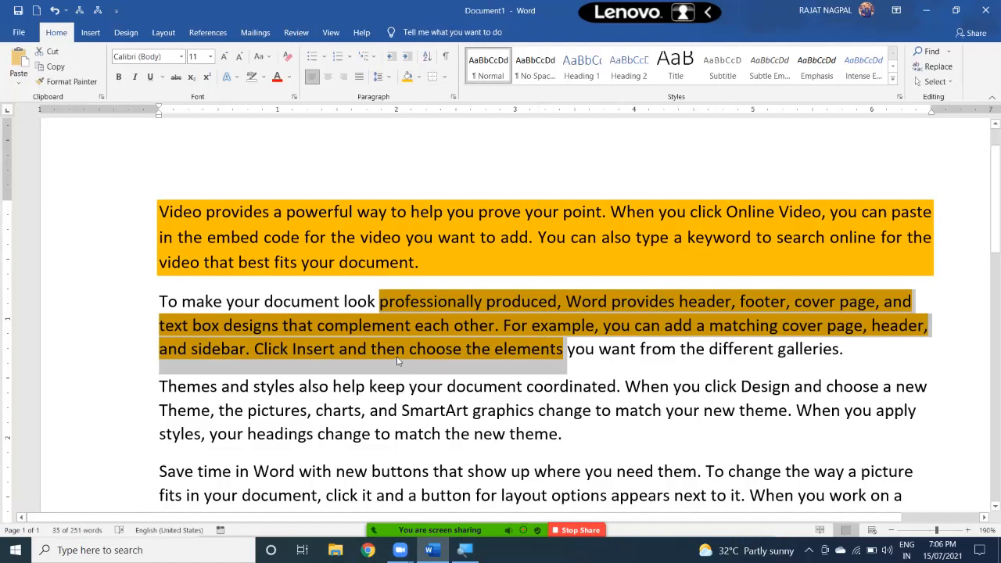
{"action": "key", "text": "ctrl+z"}
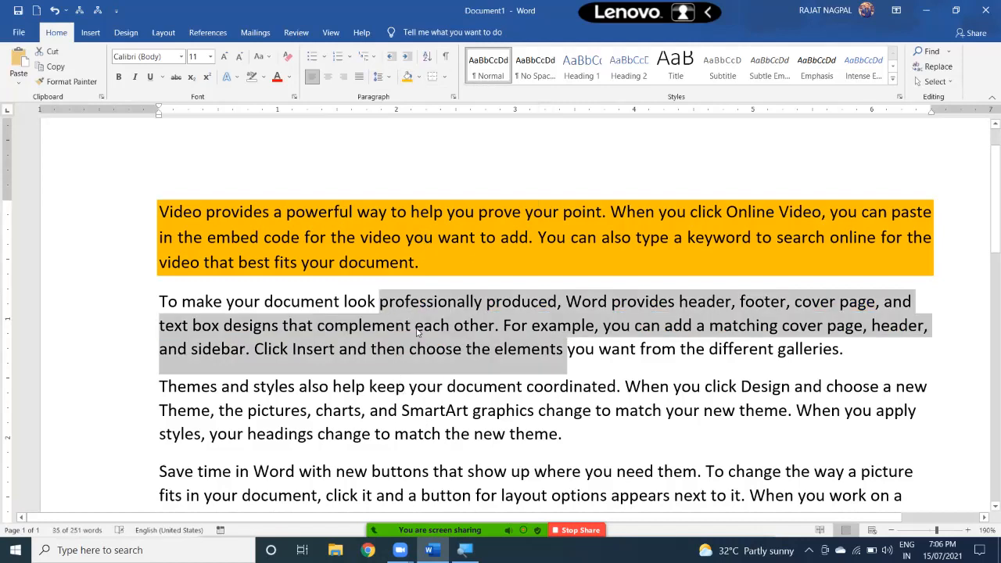
- Try standard yellow shading with just the cursor in the second paragraph, and undo the shading
{"action": "left_click", "coordinate": [418, 328]}
{"action": "left_click", "coordinate": [432, 327]}
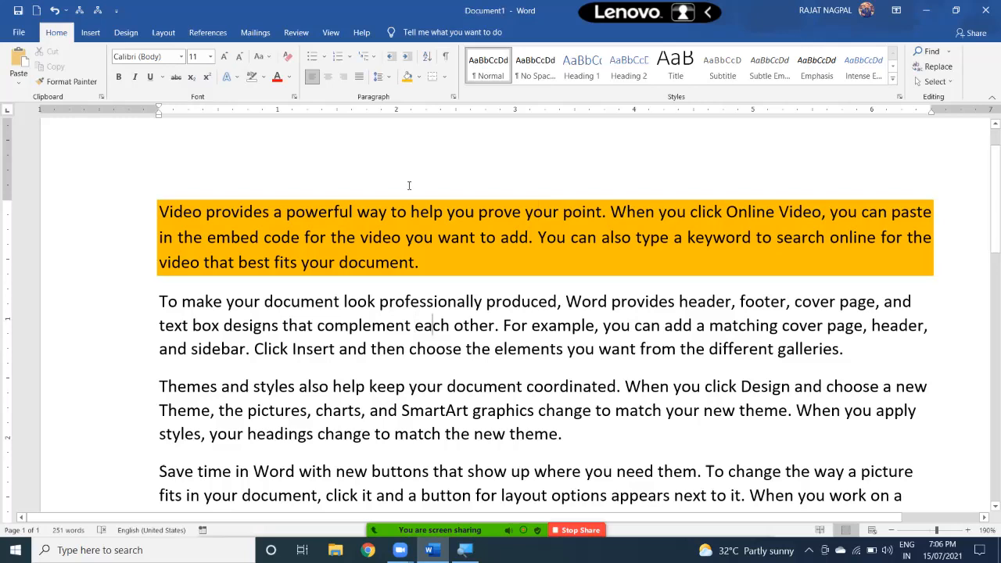
{"action": "left_click", "coordinate": [419, 78]}
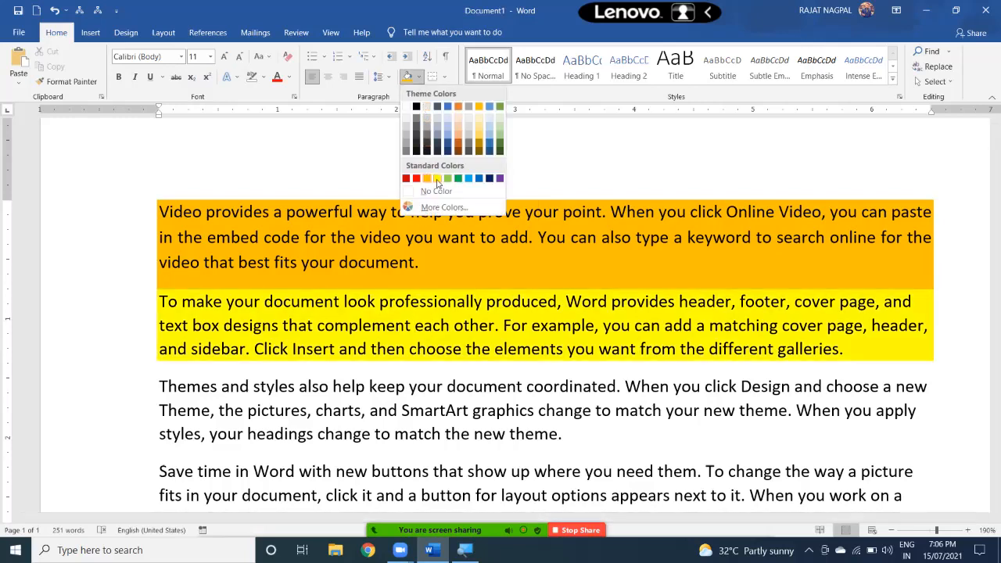
{"action": "left_click", "coordinate": [437, 179]}
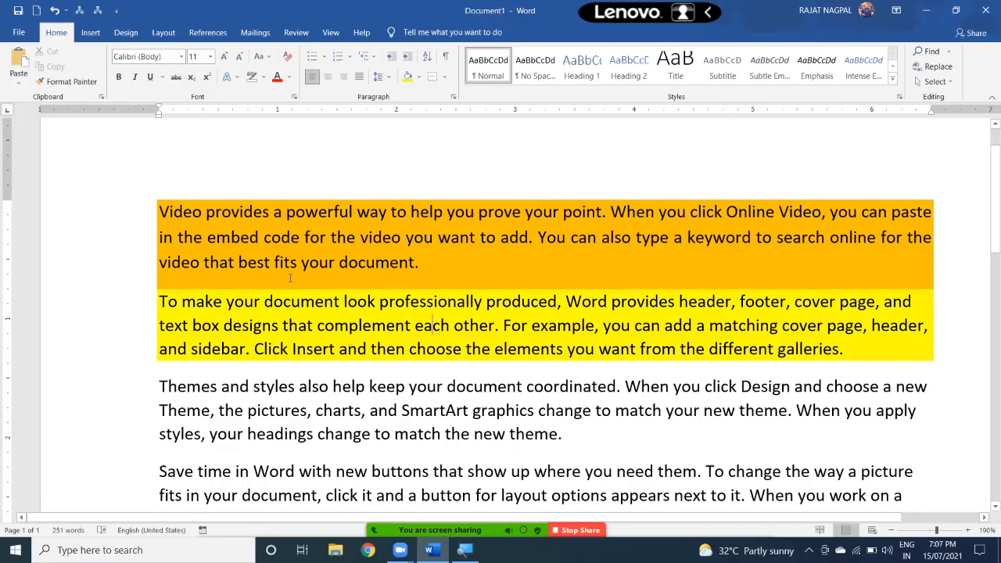
{"action": "key", "text": "ctrl+z"}
- Select the entire second paragraph, try the yellow shading on the selection, and undo it
{"action": "left_click_drag", "start_coordinate": [159, 301], "coordinate": [851, 352]}
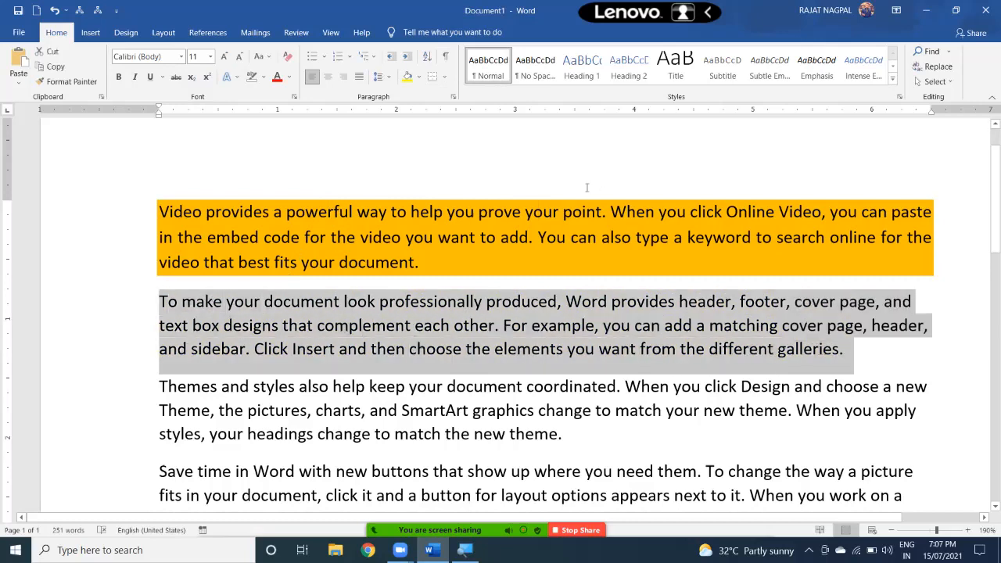
{"action": "left_click", "coordinate": [407, 77]}
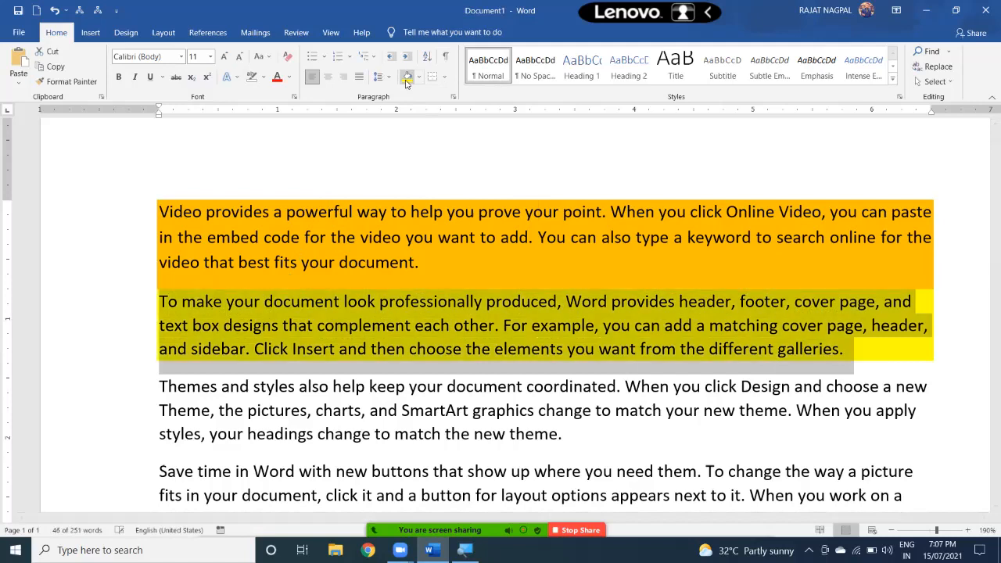
{"action": "key", "text": "ctrl+z"}
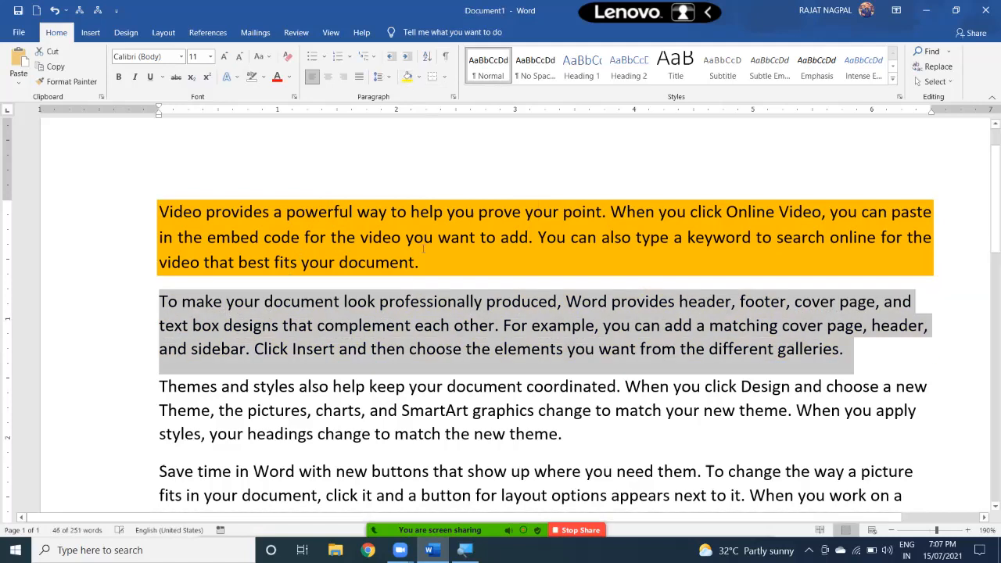
- Repeat the yellow shading of the second paragraph without selecting any text, and undo it again
{"action": "left_click", "coordinate": [410, 324]}
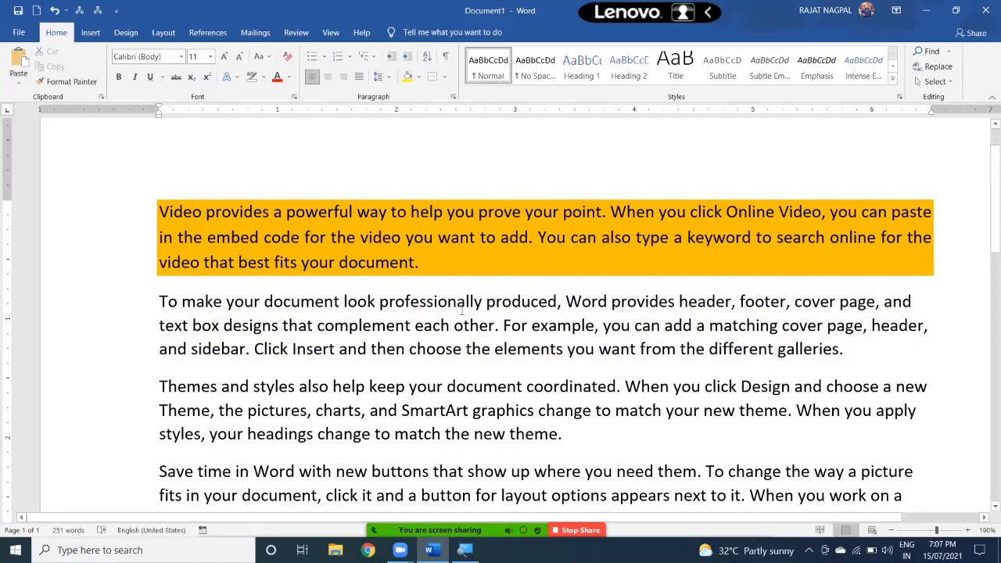
{"action": "left_click", "coordinate": [419, 78]}
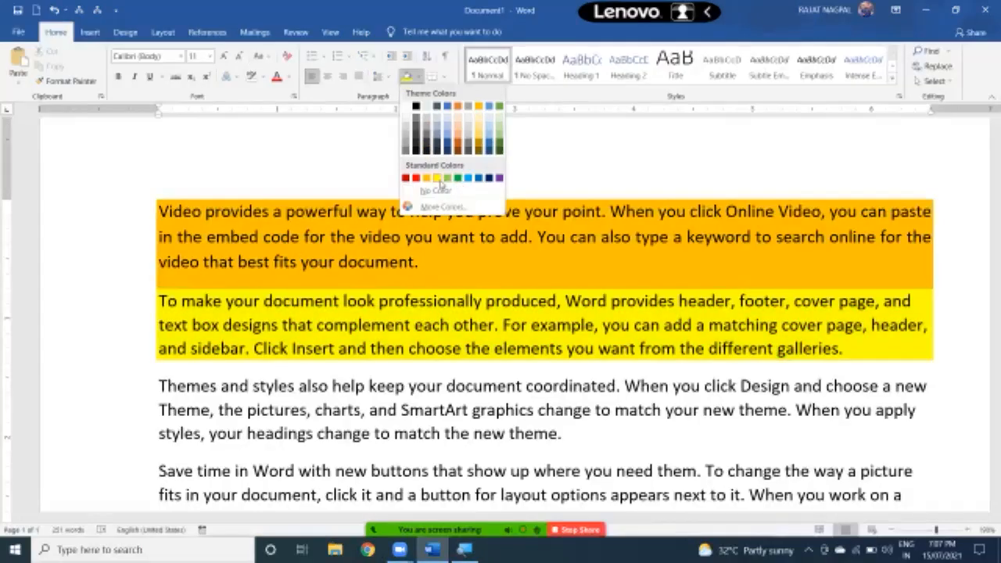
{"action": "left_click", "coordinate": [439, 180]}
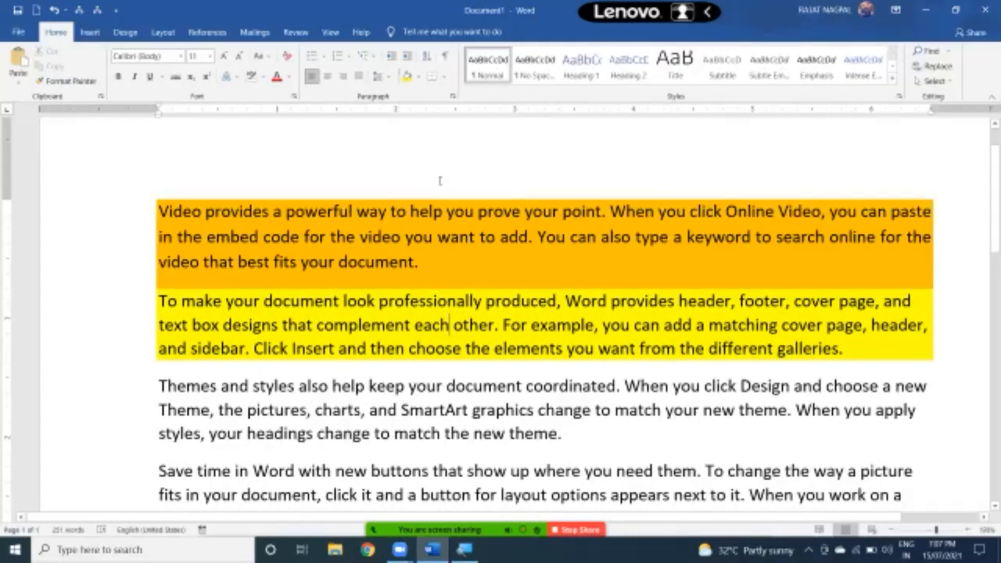
{"action": "key", "text": "ctrl+z"}
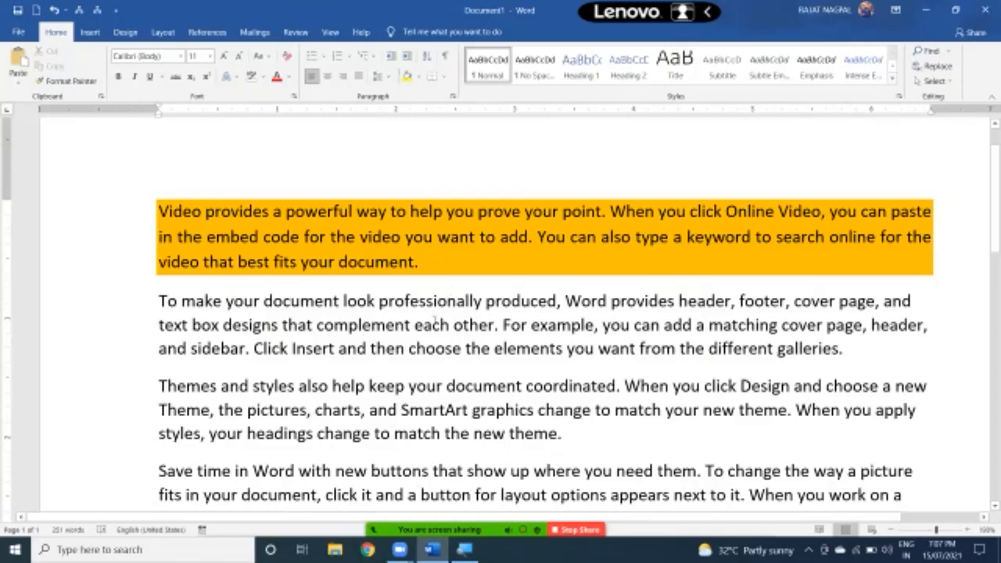
- Apply yellow shading only to the second paragraph's text from "make your document" to "For example"
{"action": "left_click_drag", "start_coordinate": [147, 307], "coordinate": [148, 350]}
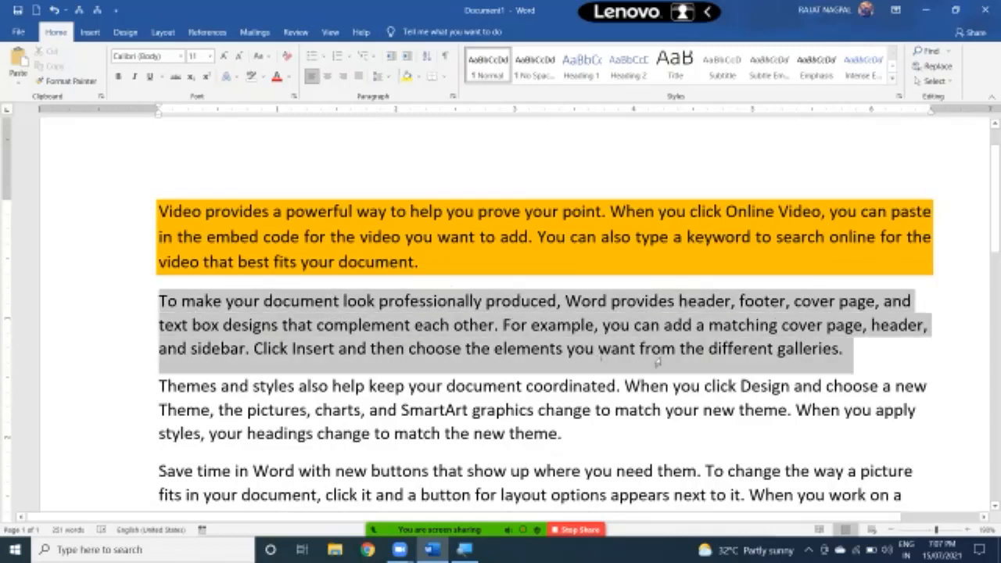
{"action": "left_click", "coordinate": [425, 307]}
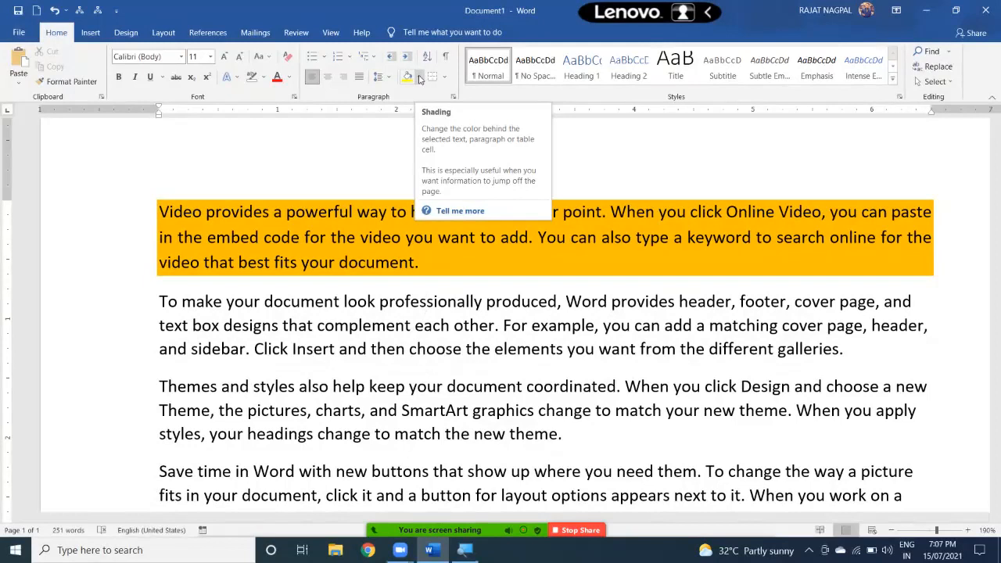
{"action": "left_click_drag", "start_coordinate": [182, 303], "coordinate": [595, 325]}
{"action": "left_click", "coordinate": [419, 76]}
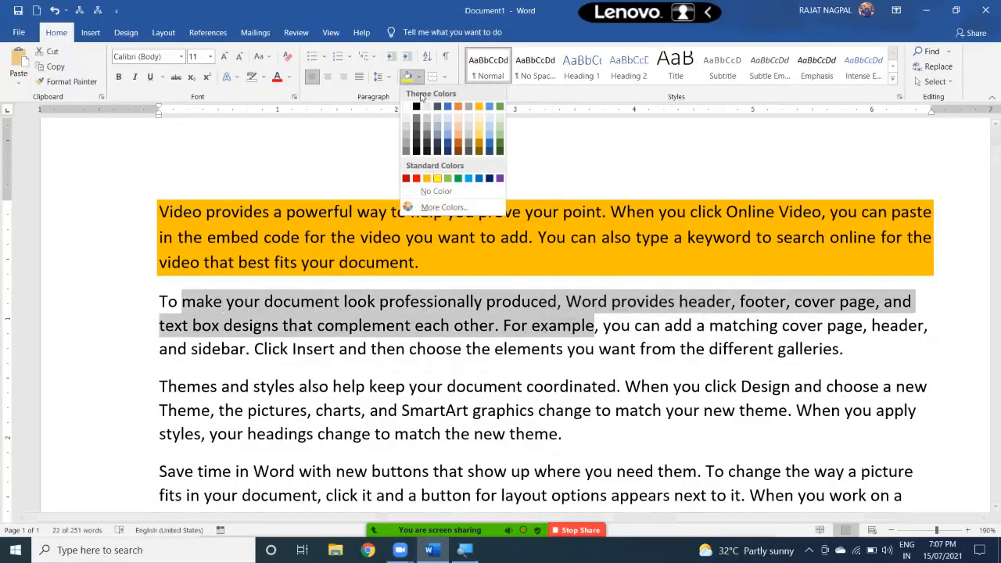
{"action": "left_click", "coordinate": [440, 177]}
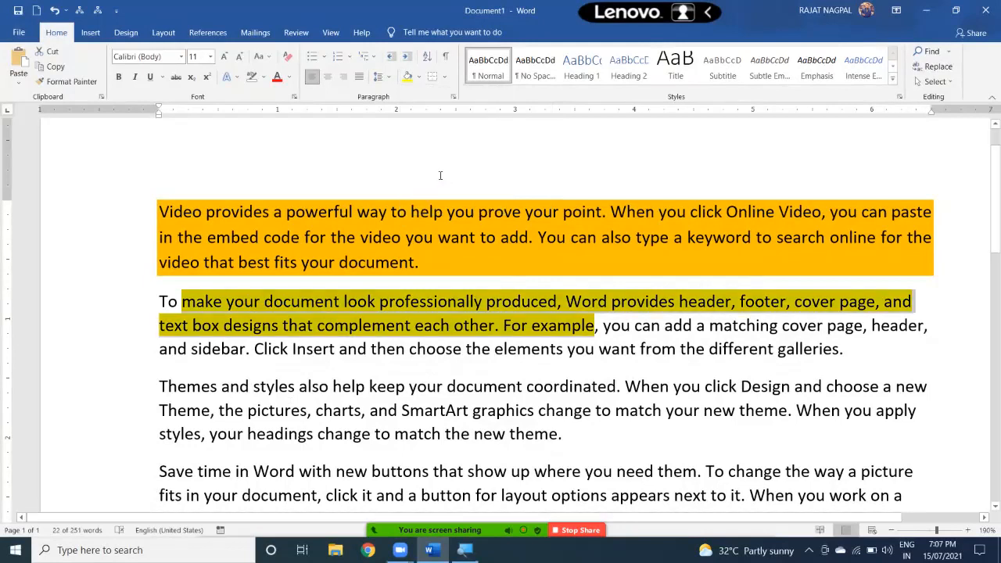
{"action": "scroll", "coordinate": [440, 175], "scroll_direction": "up", "scroll_amount": 2}
{"action": "left_click", "coordinate": [469, 378]}
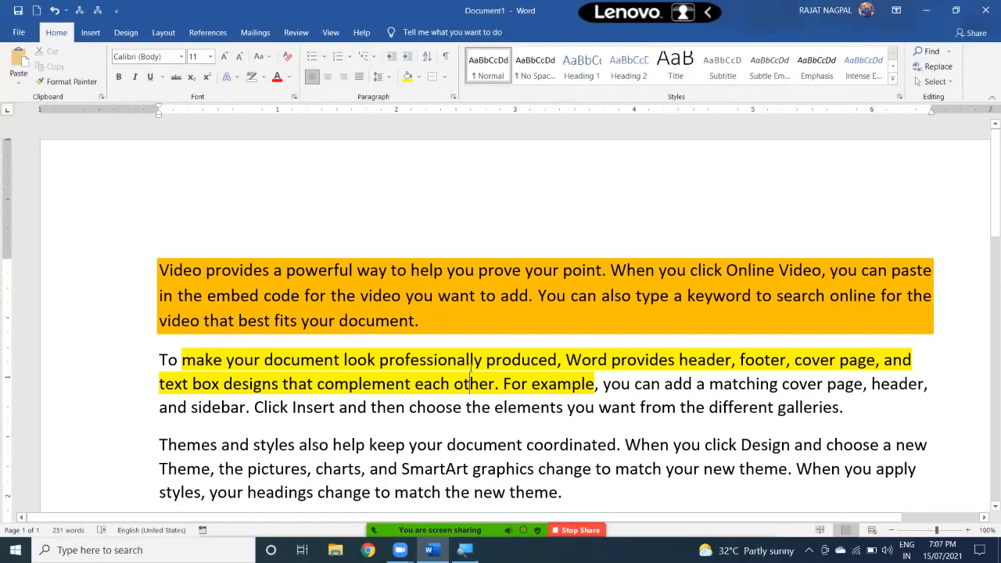
- Select the third paragraph, starting "Themes and styles", and apply All Borders to it
{"action": "scroll", "coordinate": [444, 316], "scroll_direction": "down", "scroll_amount": 2}
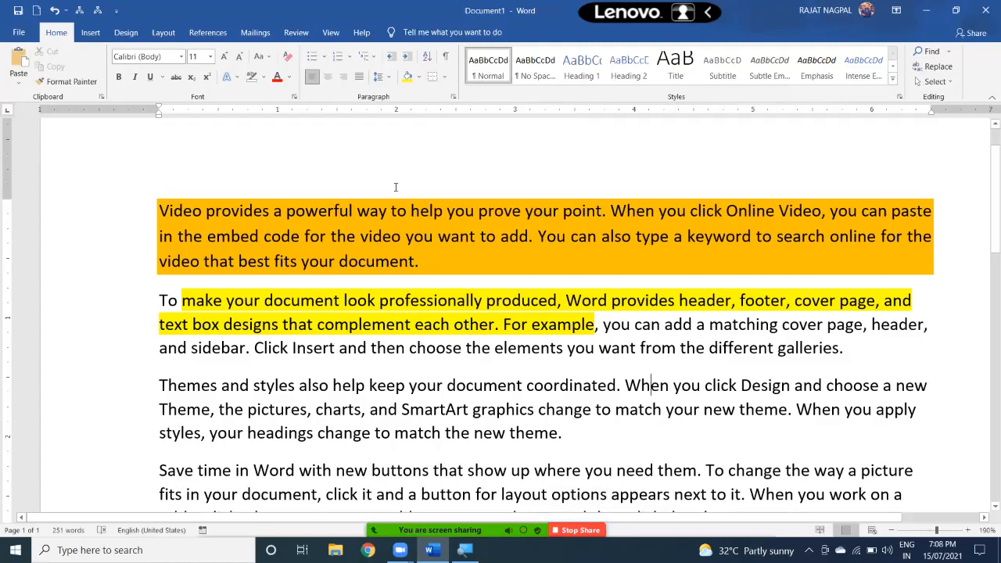
{"action": "scroll", "coordinate": [255, 186], "scroll_direction": "down", "scroll_amount": 3}
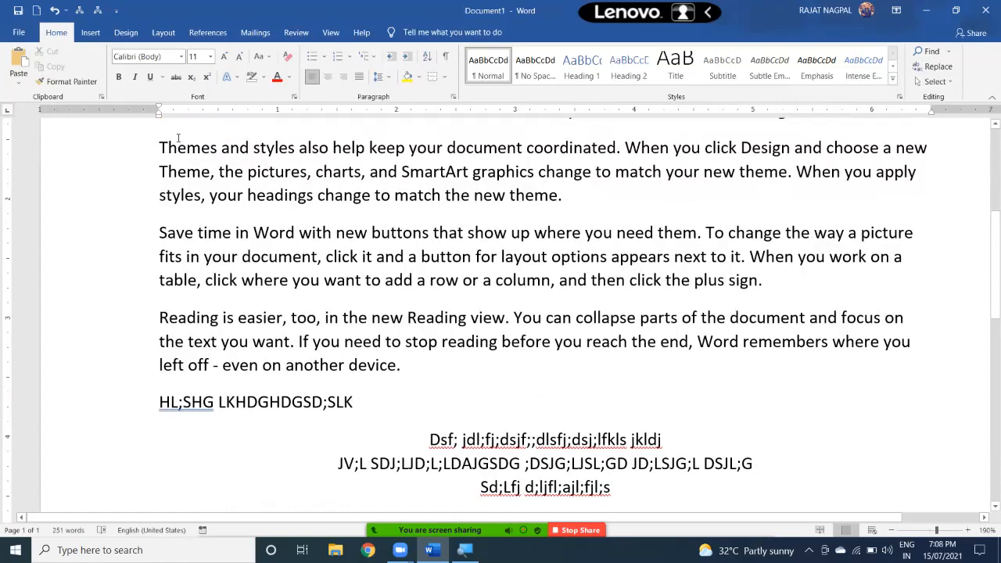
{"action": "triple_click", "coordinate": [188, 148]}
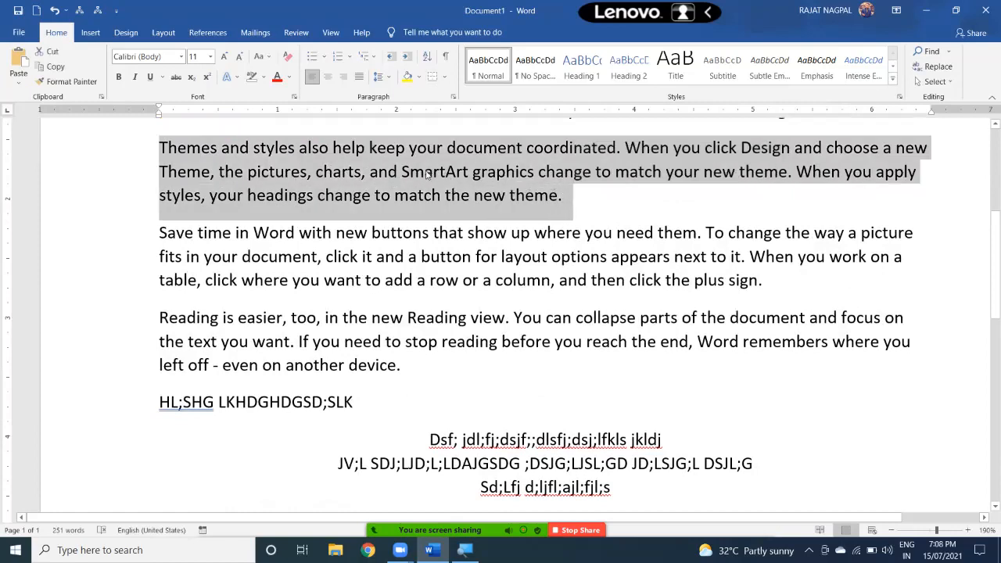
{"action": "left_click", "coordinate": [444, 77]}
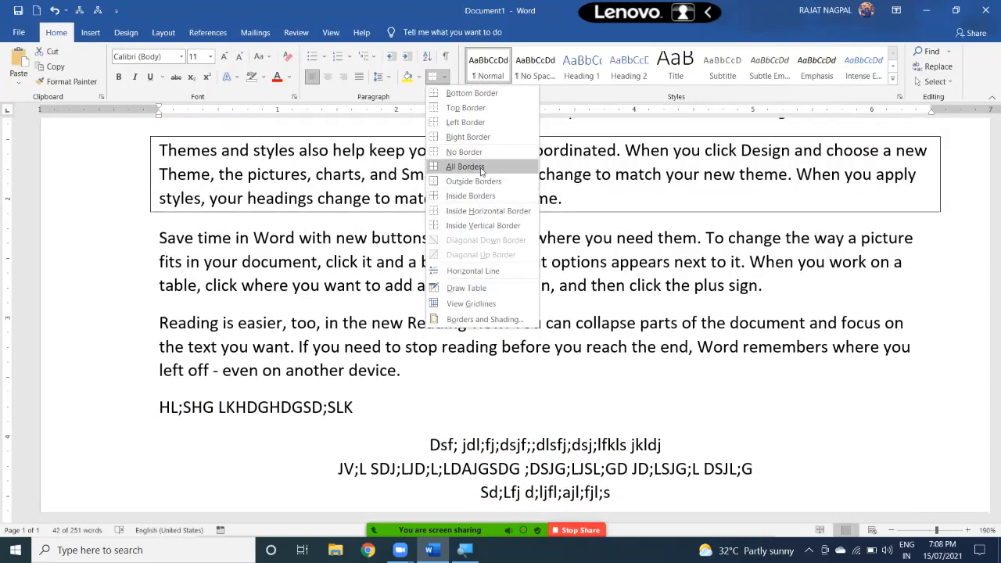
{"action": "left_click", "coordinate": [481, 167]}
{"action": "left_click", "coordinate": [476, 175]}
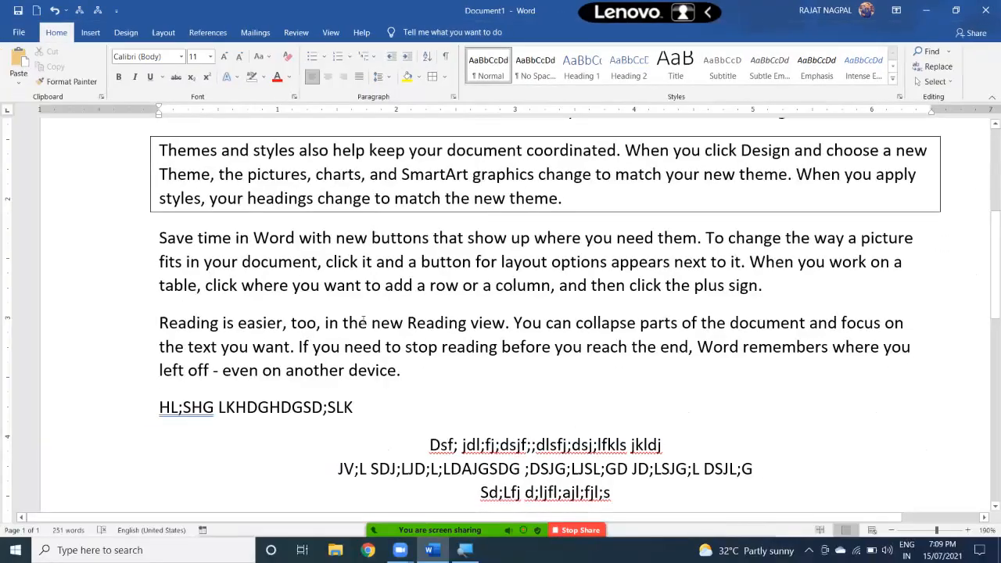
- Add the letters D, B, A and C as separate left-aligned paragraphs at the end of the document
{"action": "scroll", "coordinate": [364, 321], "scroll_direction": "down", "scroll_amount": 3}
{"action": "left_click", "coordinate": [646, 292]}
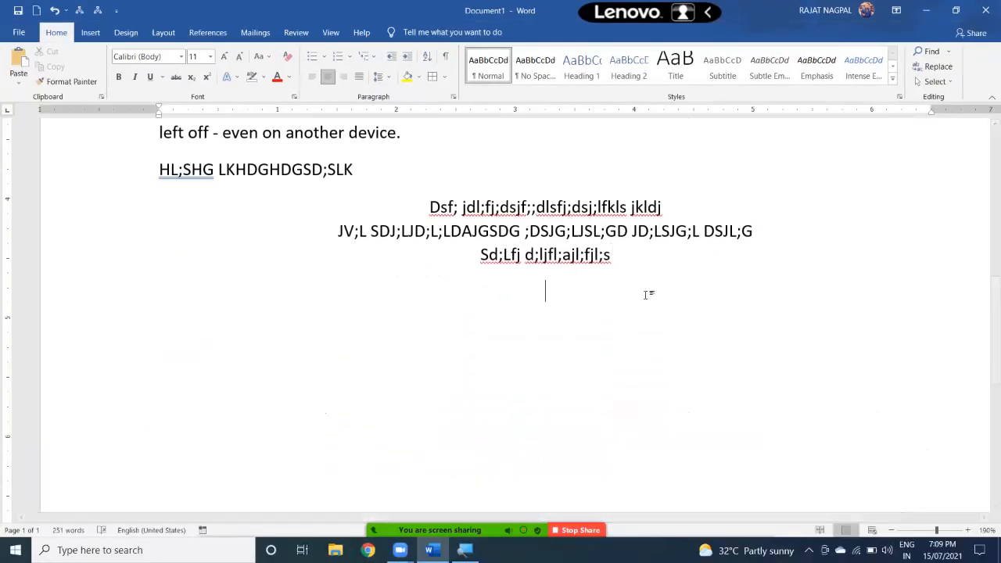
{"action": "key", "text": "ctrl+l"}
{"action": "key", "text": "Caps_Lock"}
{"action": "type", "text": "B"}
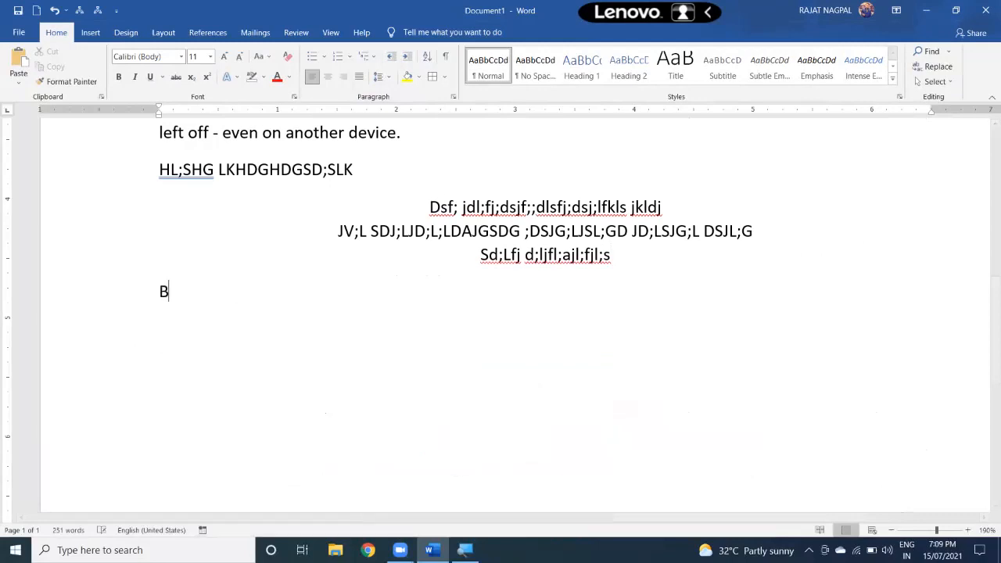
{"action": "key", "text": "BackSpace"}
{"action": "type", "text": "D"}
{"action": "key", "text": "Return"}
{"action": "type", "text": "B"}
{"action": "key", "text": "Return"}
{"action": "type", "text": "A"}
{"action": "key", "text": "Return"}
{"action": "type", "text": "C"}
{"action": "key", "text": "Return"}
- Select the D, B, A and C paragraphs, compare the ascending and descending options for sorting text, and cancel the sort
{"action": "left_click_drag", "start_coordinate": [165, 291], "coordinate": [185, 398]}
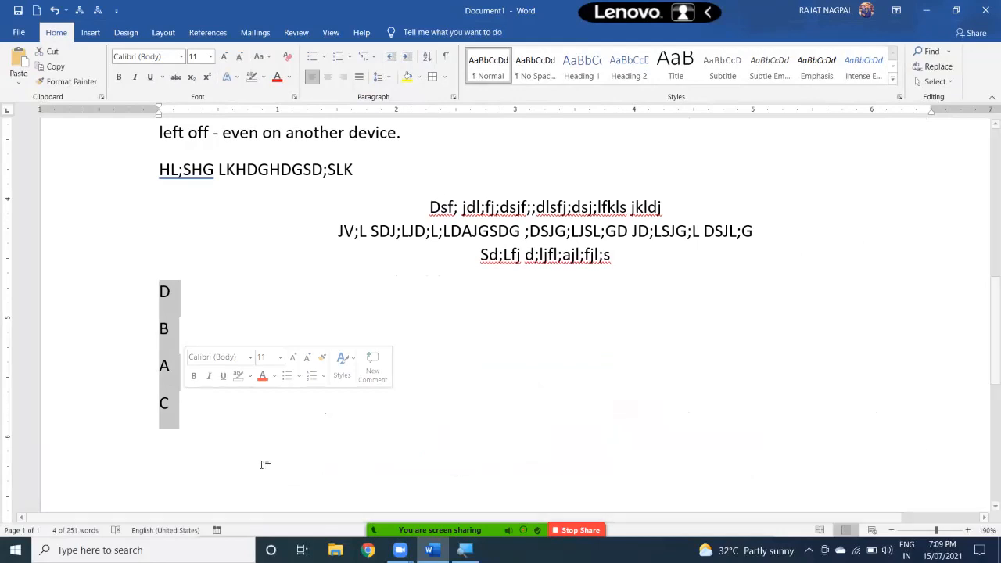
{"action": "left_click", "coordinate": [427, 63]}
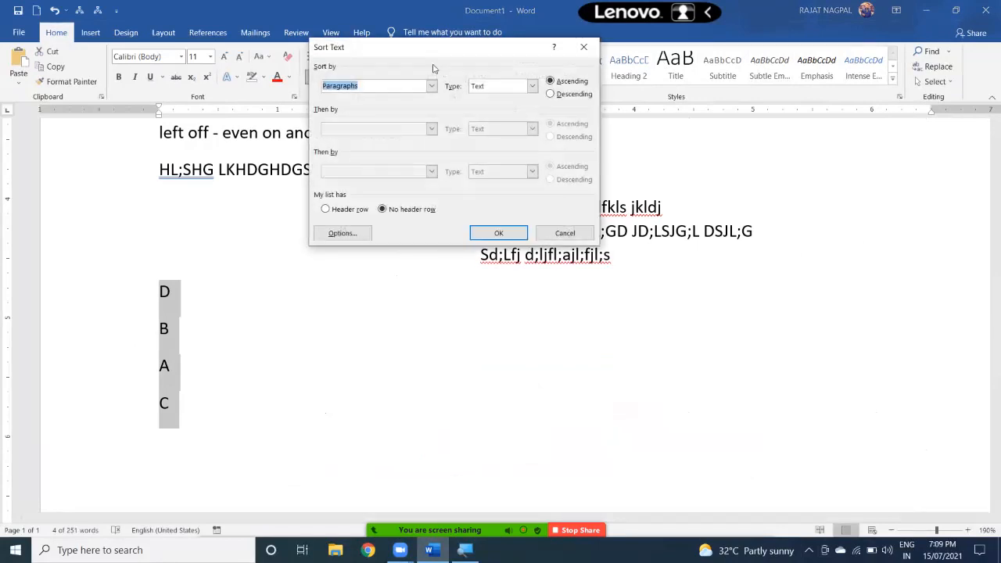
{"action": "left_click", "coordinate": [570, 83]}
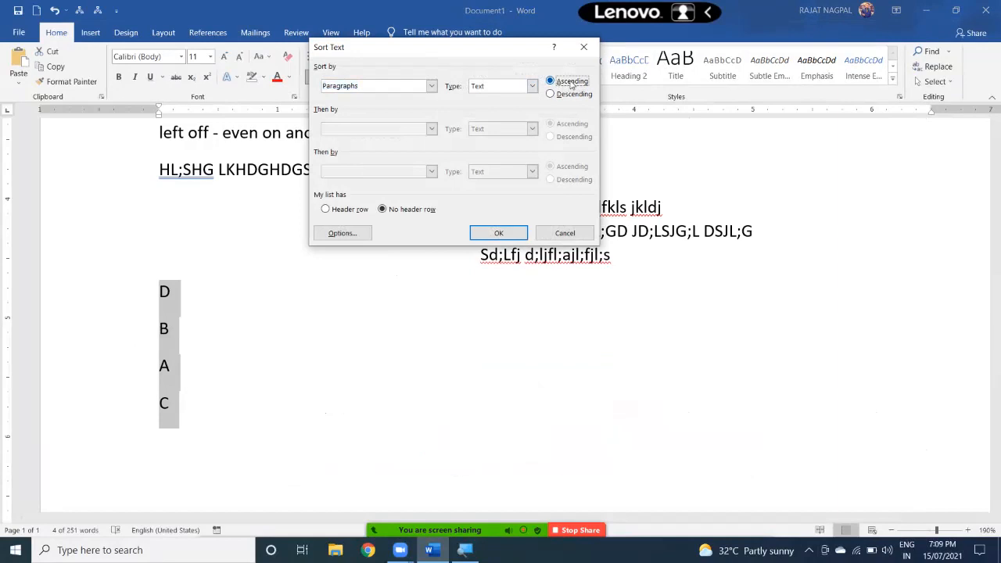
{"action": "left_click", "coordinate": [574, 94]}
{"action": "left_click", "coordinate": [572, 83]}
{"action": "left_click", "coordinate": [565, 233]}
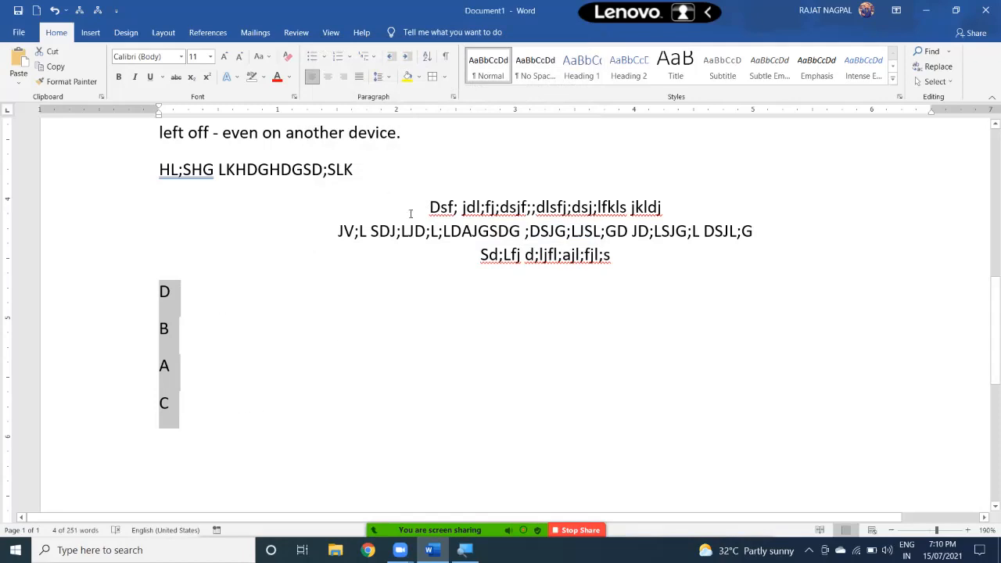
- Sort the selected D, B, A and C paragraphs by text in ascending order and reselect the sorted letters
{"action": "left_click", "coordinate": [430, 58]}
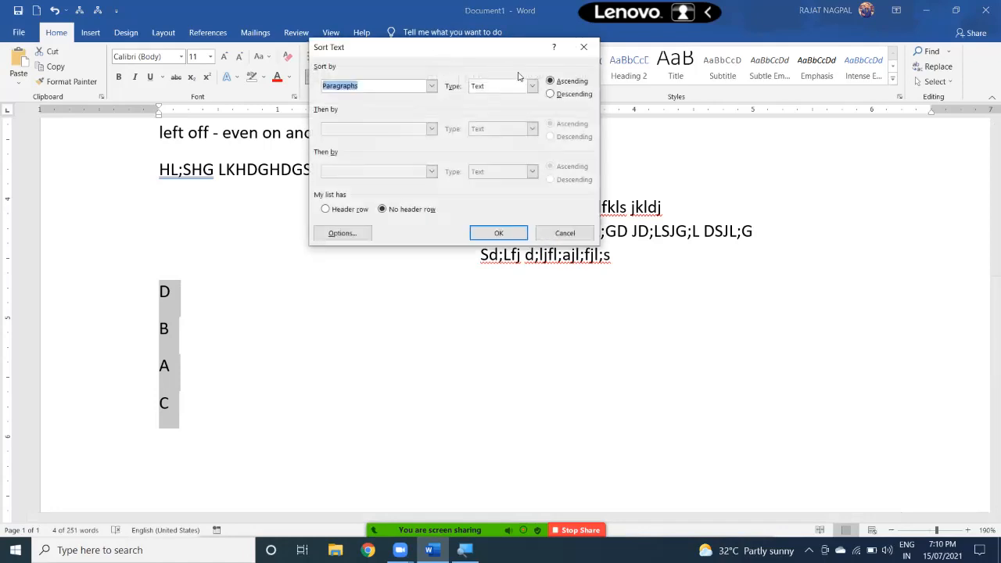
{"action": "left_click", "coordinate": [567, 85]}
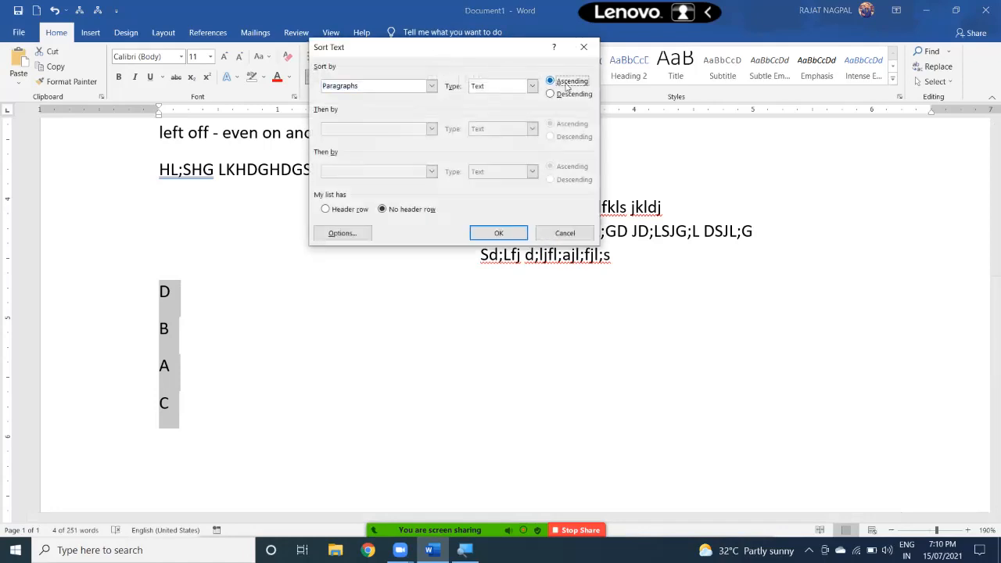
{"action": "left_click", "coordinate": [494, 234]}
{"action": "left_click_drag", "start_coordinate": [161, 291], "coordinate": [171, 401]}
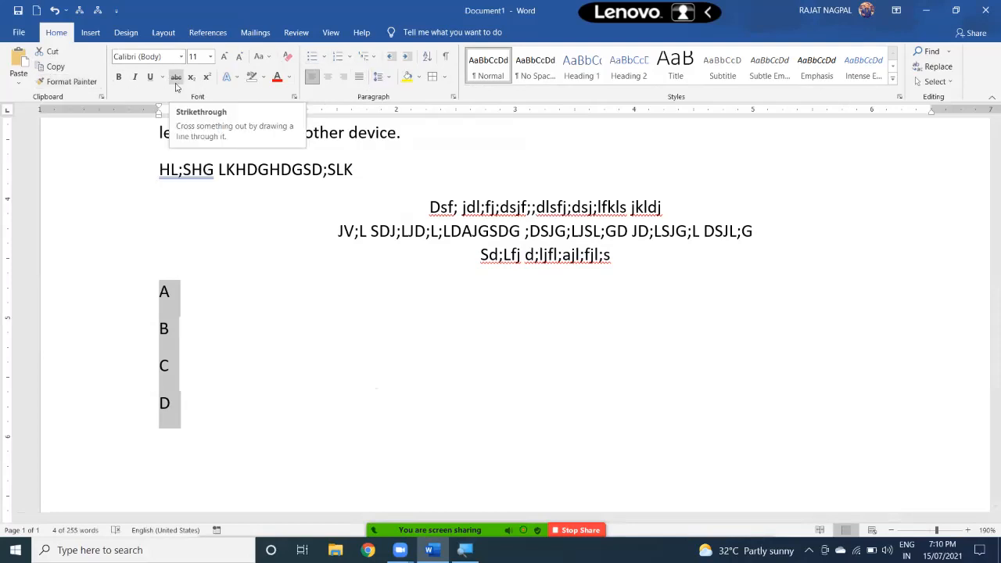
- Return to the start of the document and close it without saving the changes
{"action": "scroll", "coordinate": [336, 233], "scroll_direction": "up", "scroll_amount": 5}
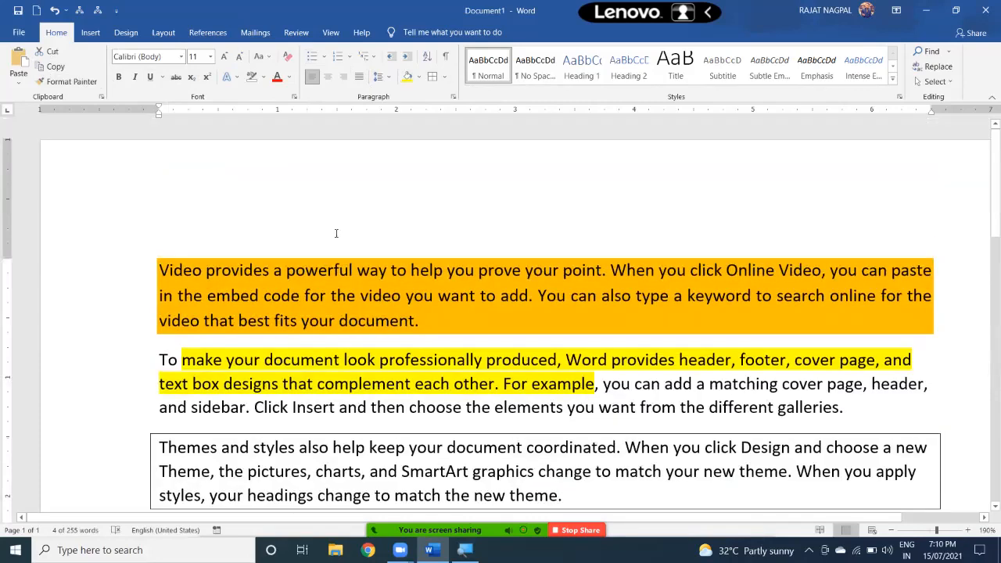
{"action": "left_click", "coordinate": [349, 329]}
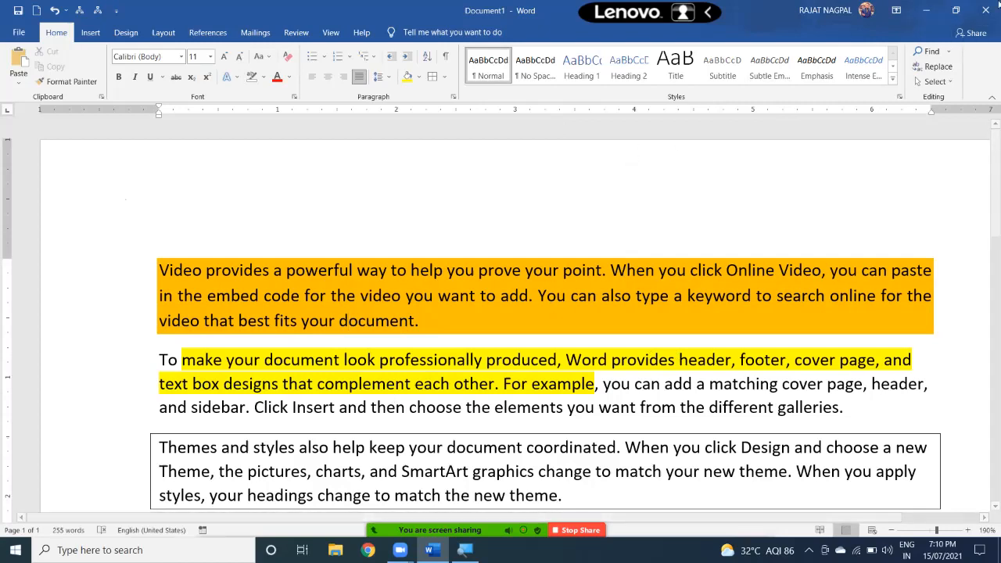
{"action": "left_click", "coordinate": [987, 11]}
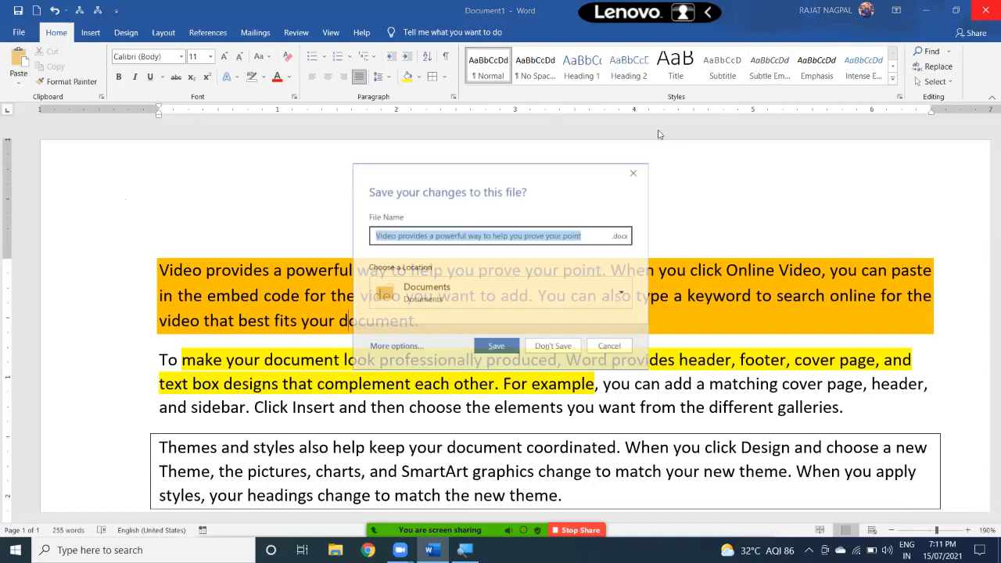
{"action": "left_click", "coordinate": [553, 346]}
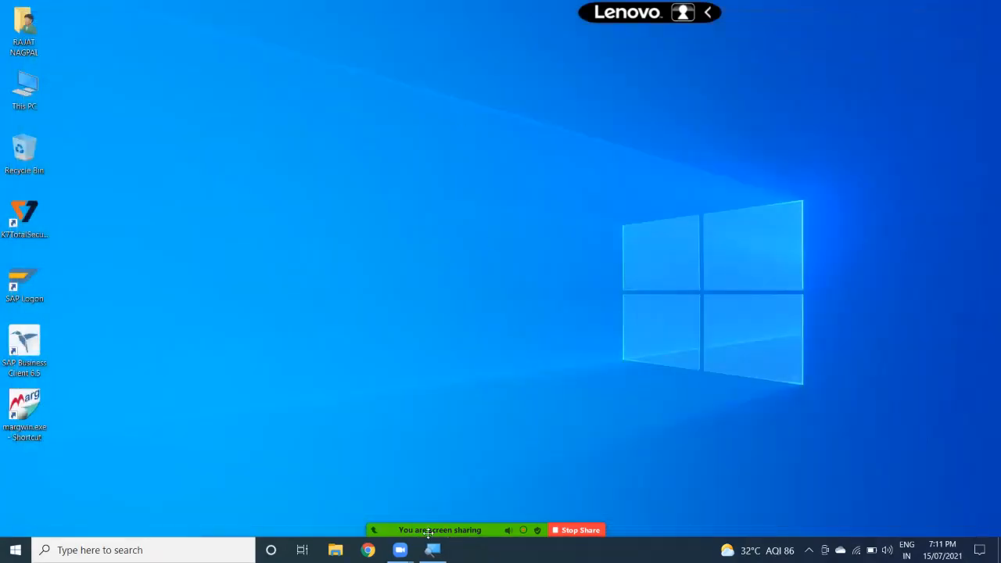
- Switch to the 1_Text Formatting.pdf assignment in Adobe Acrobat and review its practice passage from the title to the last line
{"action": "left_click", "coordinate": [755, 520]}
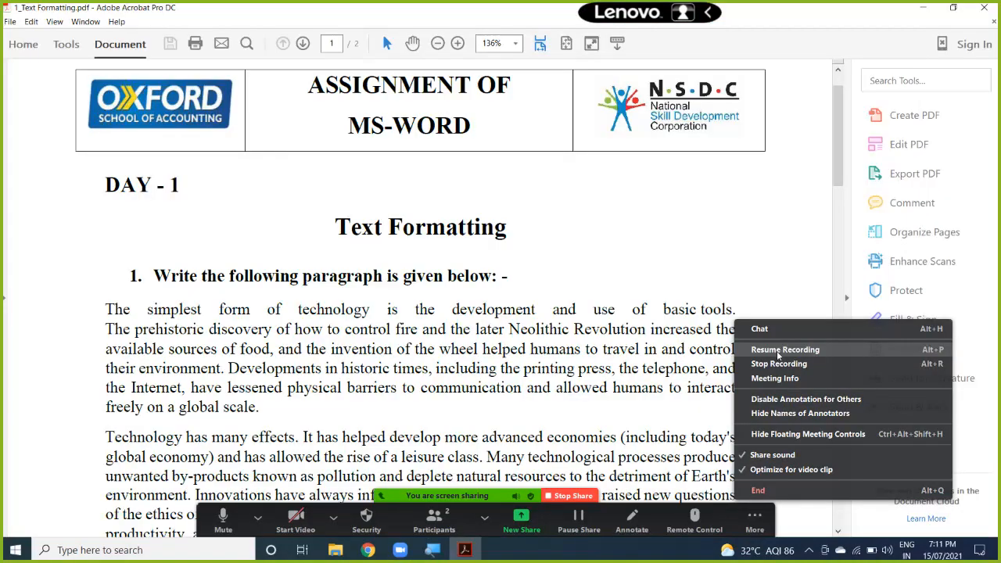
{"action": "scroll", "coordinate": [494, 276], "scroll_direction": "down", "scroll_amount": 2}
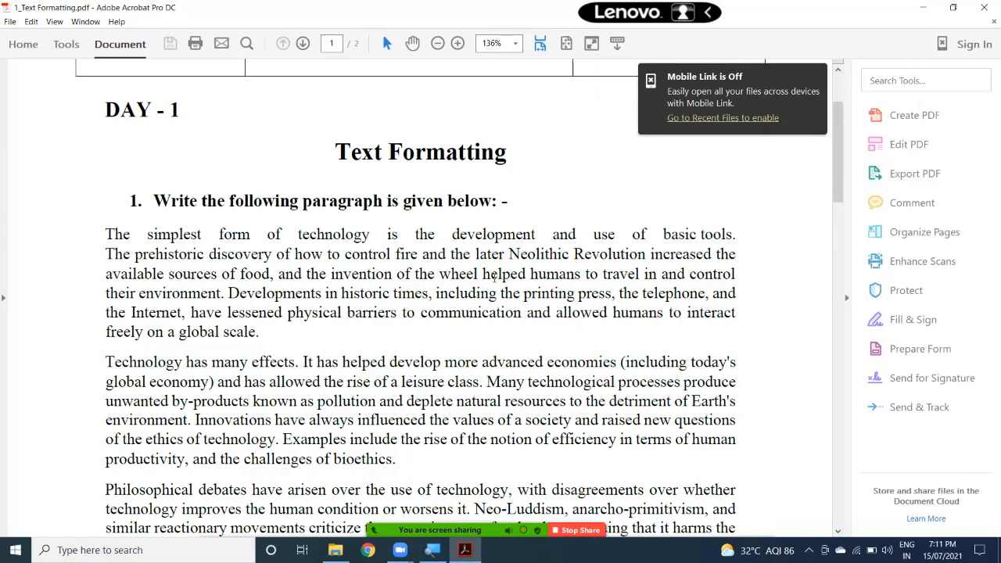
{"action": "scroll", "coordinate": [495, 276], "scroll_direction": "down", "scroll_amount": 1}
{"action": "left_click_drag", "start_coordinate": [335, 103], "coordinate": [506, 103]}
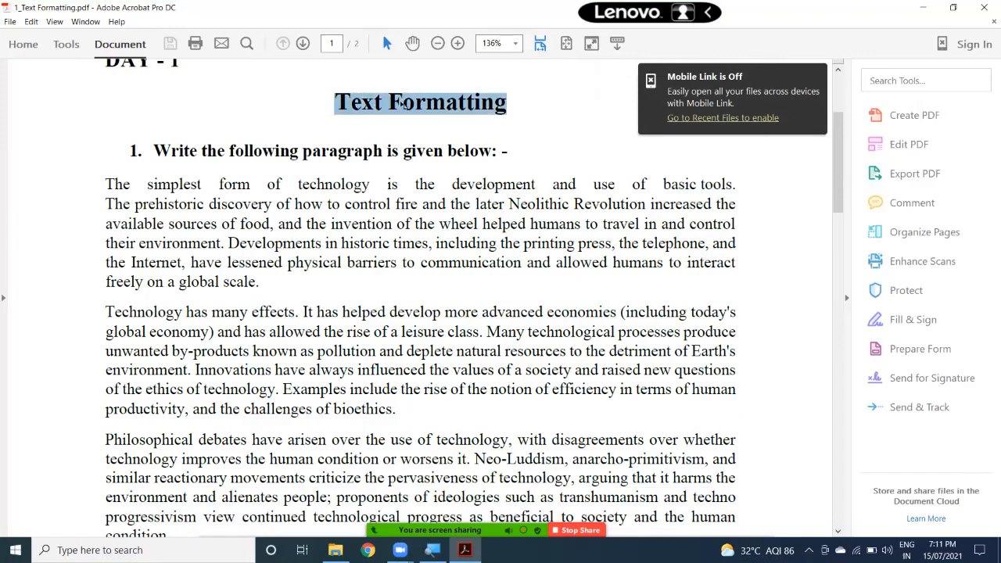
{"action": "scroll", "coordinate": [403, 105], "scroll_direction": "down", "scroll_amount": 9}
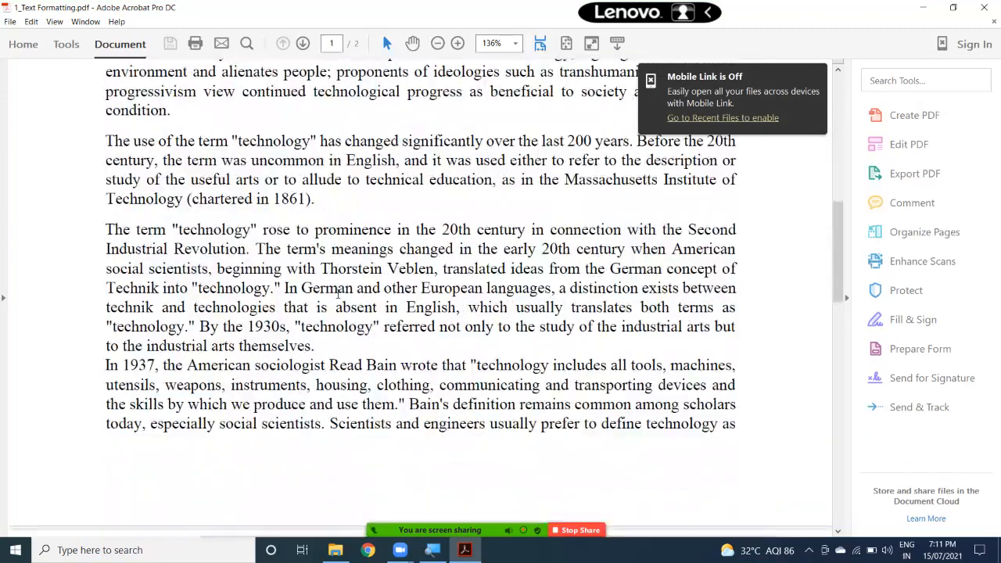
{"action": "scroll", "coordinate": [338, 291], "scroll_direction": "down", "scroll_amount": 14}
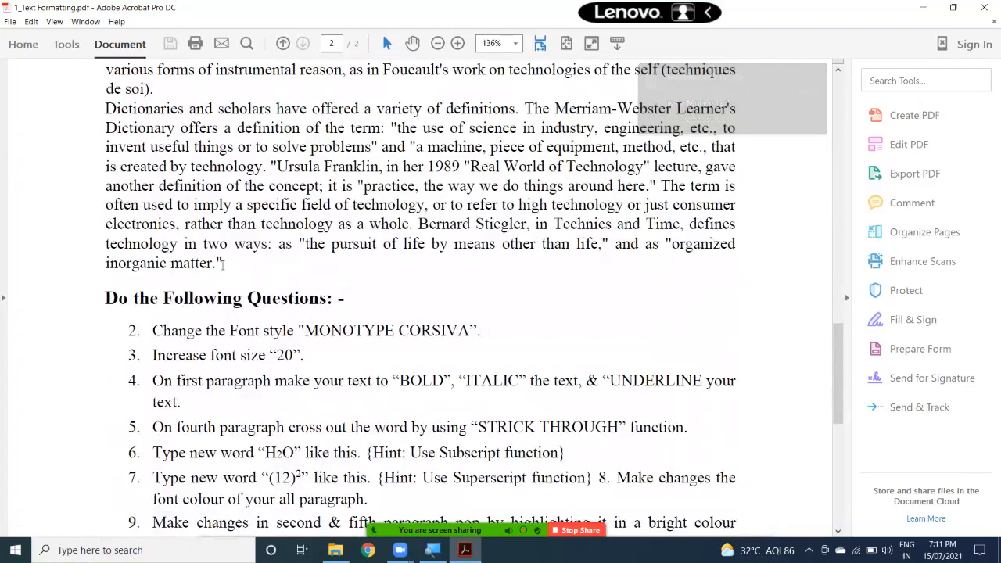
{"action": "left_click_drag", "start_coordinate": [223, 265], "coordinate": [171, 263]}
- Look through the numbered formatting questions 2 to 15 that follow the assignment's passage
{"action": "scroll", "coordinate": [190, 307], "scroll_direction": "down", "scroll_amount": 2}
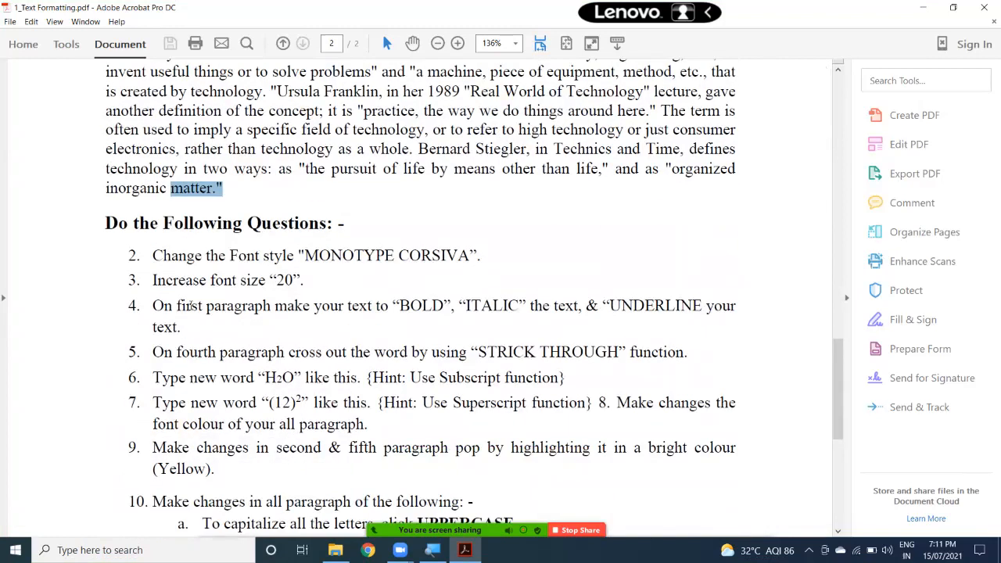
{"action": "scroll", "coordinate": [188, 306], "scroll_direction": "down", "scroll_amount": 1}
{"action": "left_click_drag", "start_coordinate": [153, 206], "coordinate": [460, 452]}
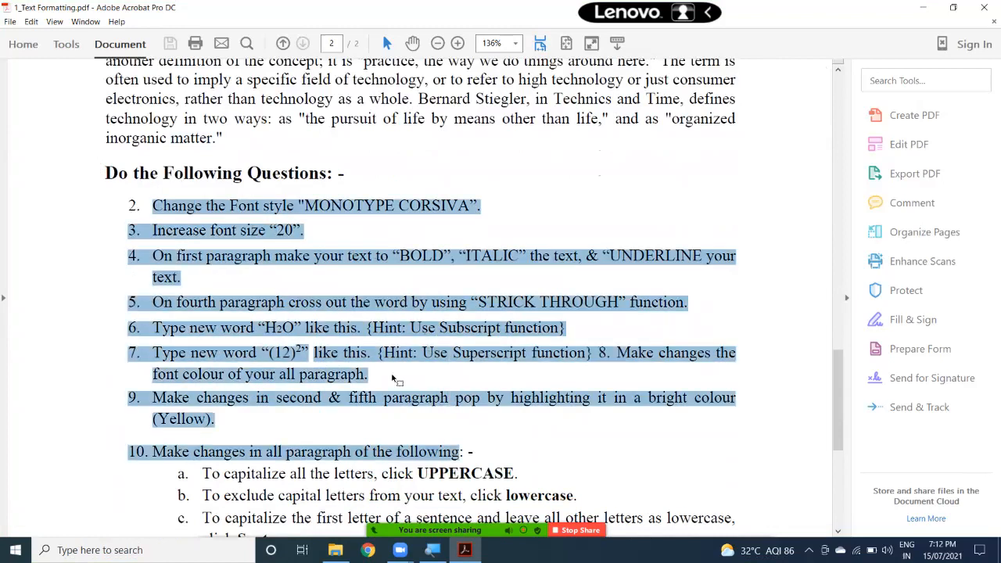
{"action": "left_click", "coordinate": [160, 209]}
{"action": "scroll", "coordinate": [236, 427], "scroll_direction": "down", "scroll_amount": 2}
{"action": "scroll", "coordinate": [236, 427], "scroll_direction": "down", "scroll_amount": 5}
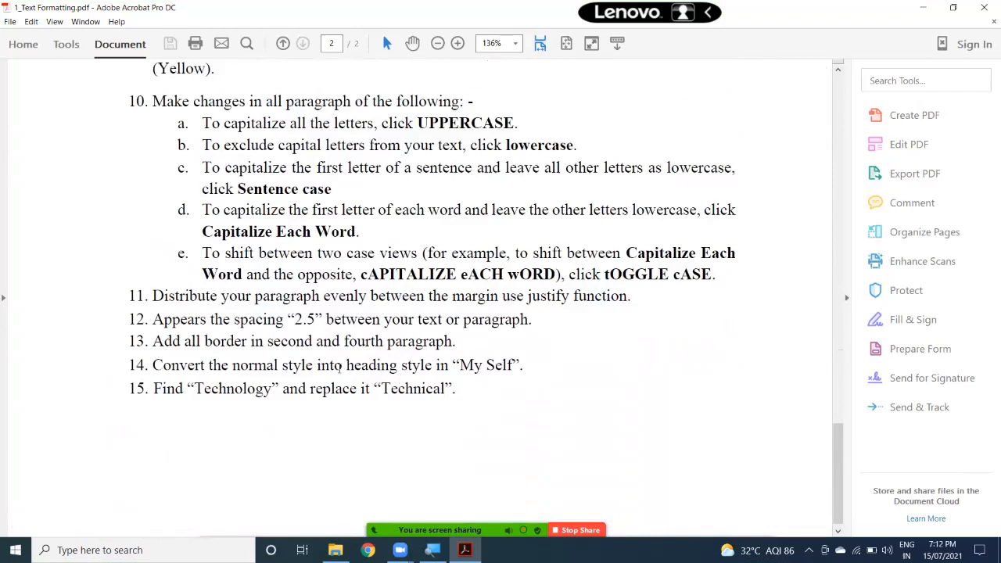
{"action": "scroll", "coordinate": [334, 334], "scroll_direction": "up", "scroll_amount": 3}
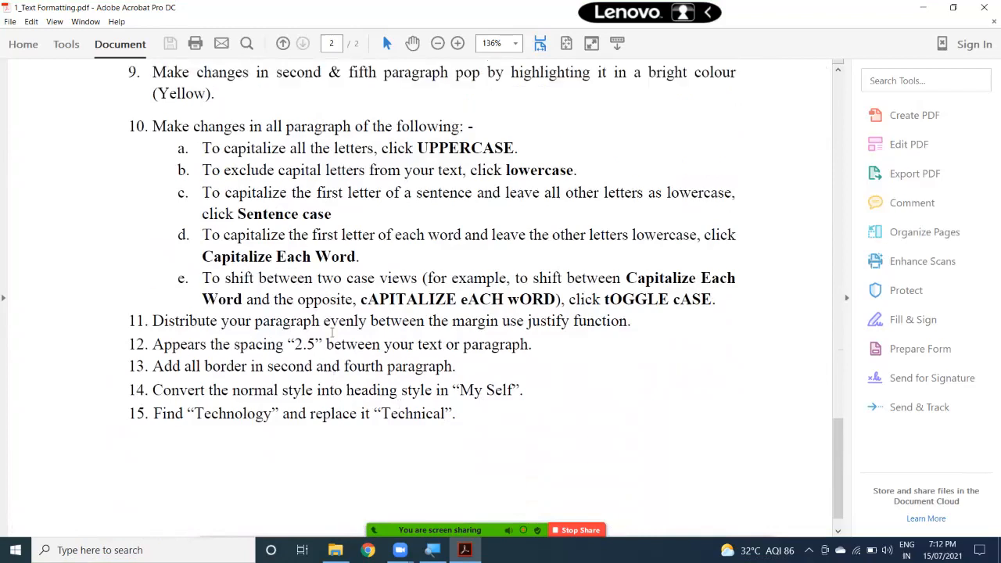
{"action": "scroll", "coordinate": [334, 335], "scroll_direction": "up", "scroll_amount": 10}
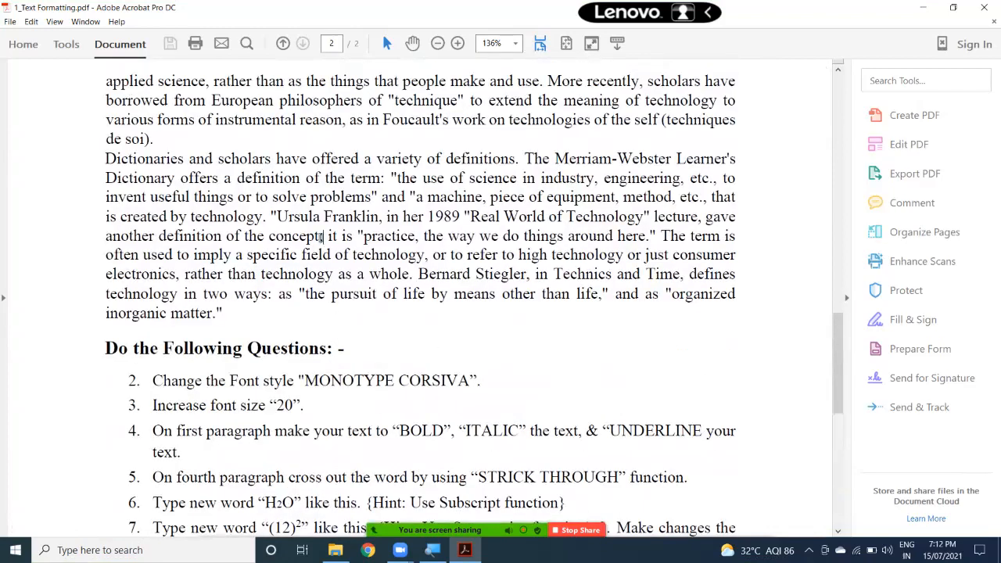
- Reread the passage's last line and question 2 about changing the font style to Monotype Corsiva, continuing through the questions below it
{"action": "triple_click", "coordinate": [136, 317]}
{"action": "scroll", "coordinate": [243, 316], "scroll_direction": "down", "scroll_amount": 2}
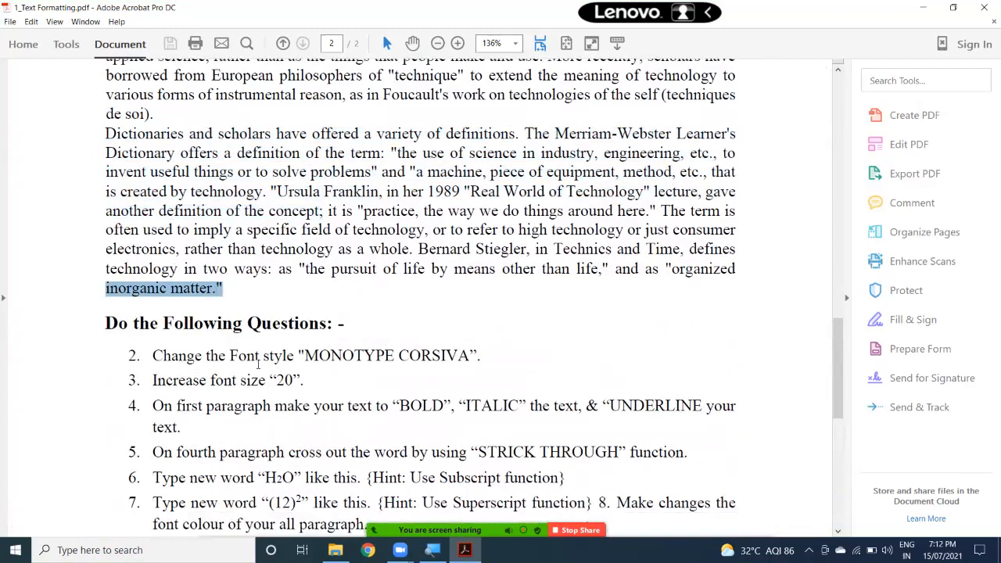
{"action": "left_click_drag", "start_coordinate": [229, 306], "coordinate": [470, 306]}
{"action": "left_click", "coordinate": [430, 344]}
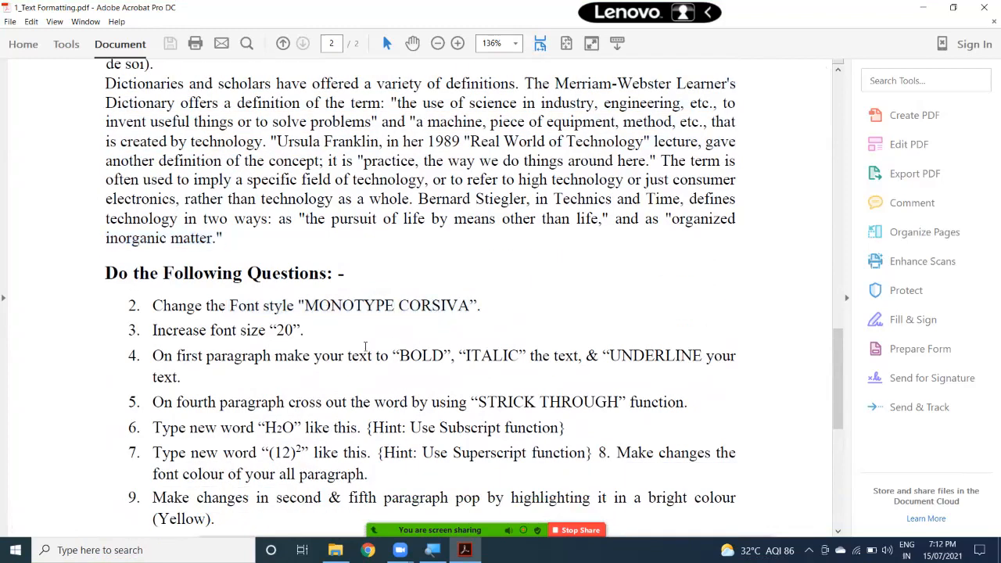
{"action": "left_click_drag", "start_coordinate": [152, 306], "coordinate": [436, 305]}
{"action": "scroll", "coordinate": [317, 340], "scroll_direction": "down", "scroll_amount": 5}
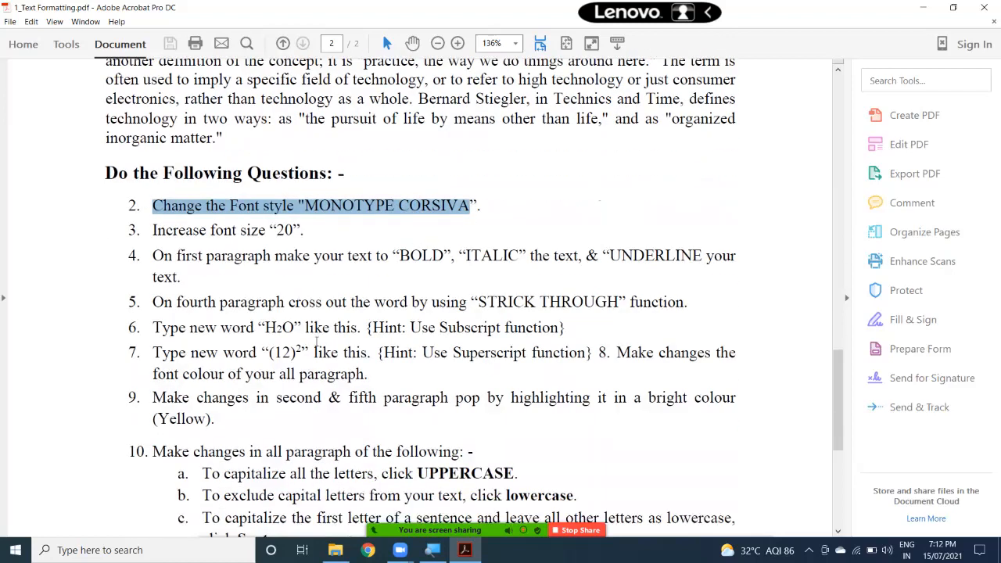
{"action": "scroll", "coordinate": [317, 341], "scroll_direction": "down", "scroll_amount": 5}
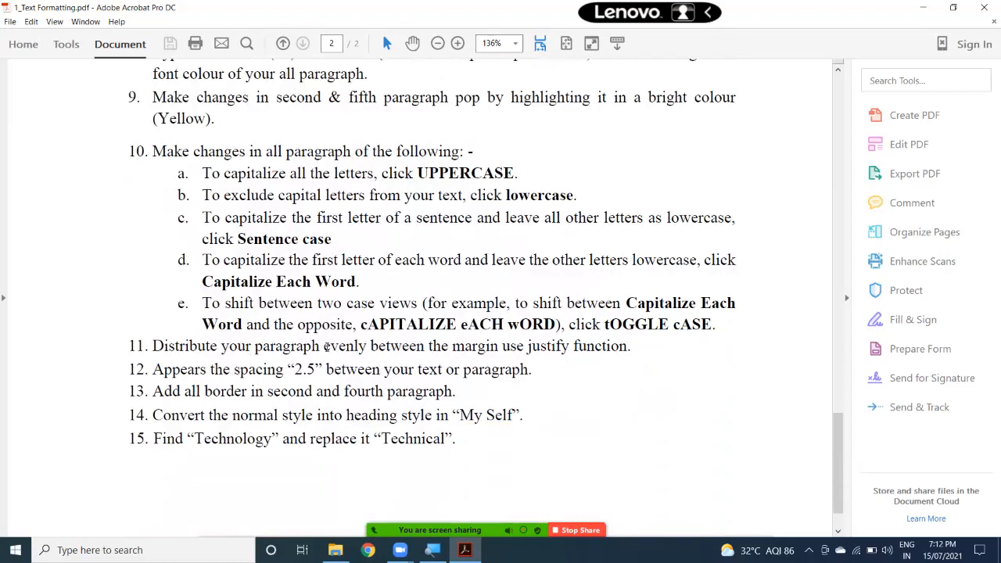
- Examine question 10 on changing letter case and questions 11 to 15 on justification, spacing, borders, heading style and find and replace
{"action": "left_click_drag", "start_coordinate": [323, 346], "coordinate": [524, 346]}
{"action": "scroll", "coordinate": [181, 287], "scroll_direction": "down", "scroll_amount": 1}
{"action": "scroll", "coordinate": [182, 286], "scroll_direction": "up", "scroll_amount": 1}
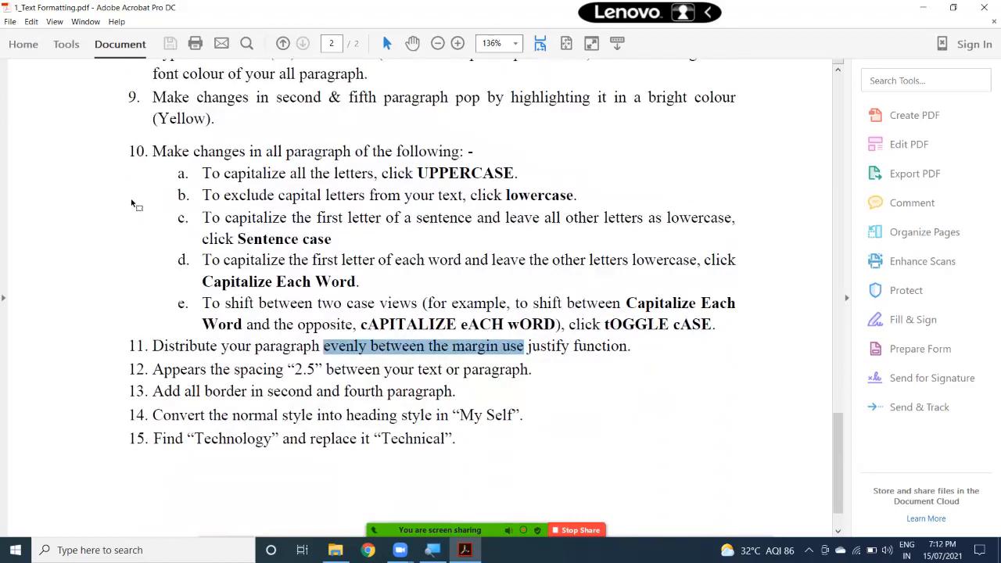
{"action": "left_click_drag", "start_coordinate": [143, 151], "coordinate": [651, 330]}
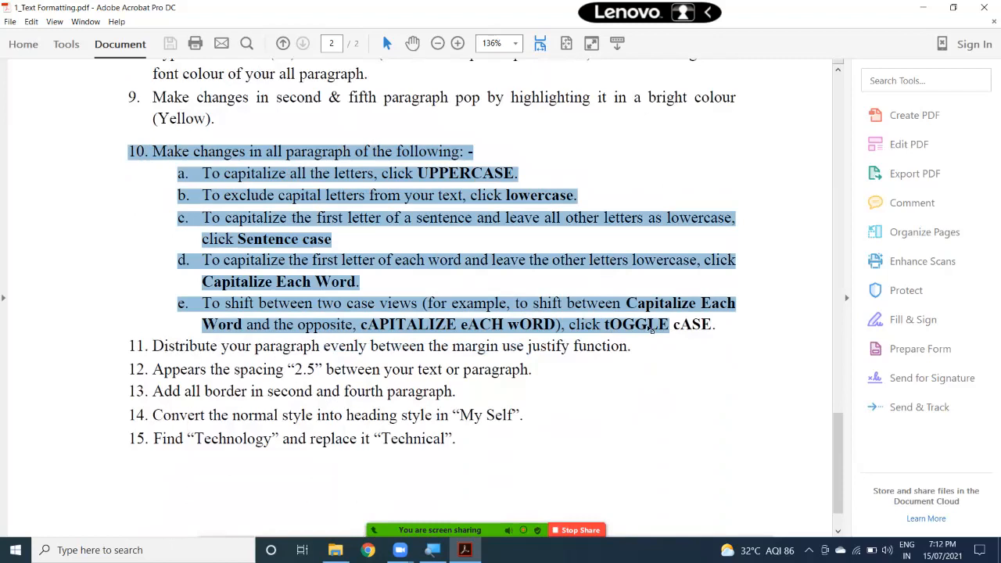
{"action": "left_click", "coordinate": [651, 330]}
{"action": "left_click_drag", "start_coordinate": [141, 345], "coordinate": [227, 450]}
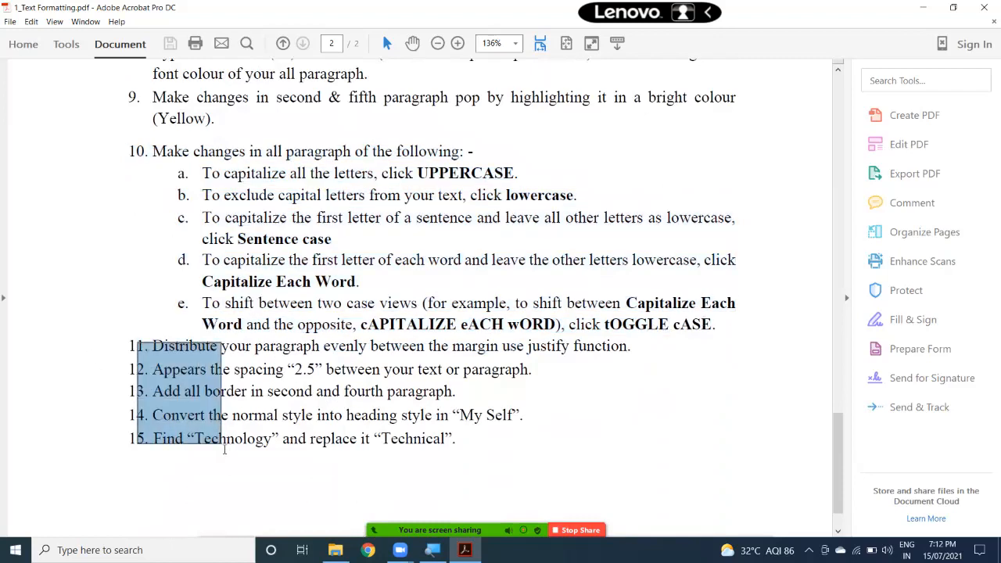
{"action": "left_click", "coordinate": [316, 432]}
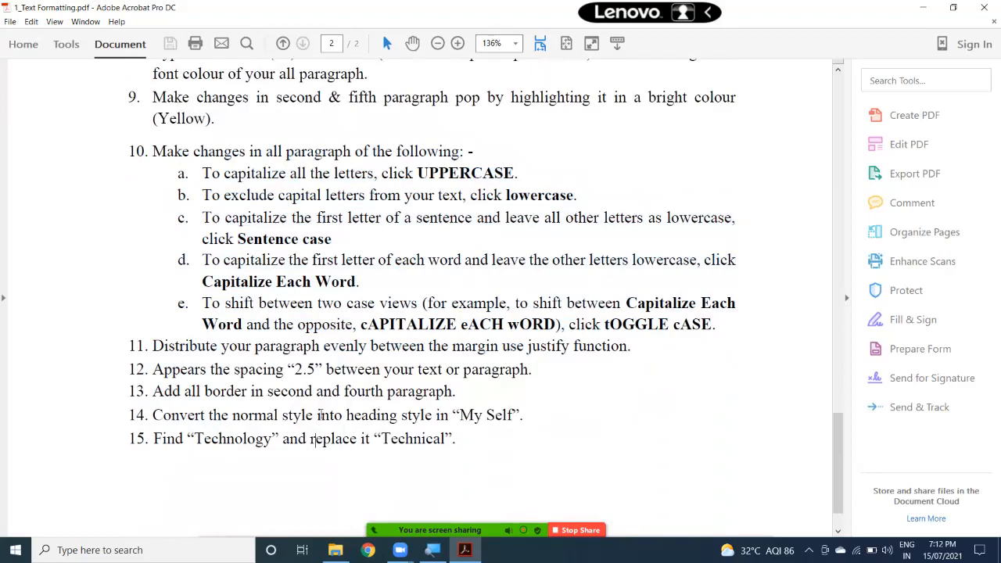
{"action": "left_click", "coordinate": [504, 449]}
- Go back to the assignment's first page, close the PDF and stop the screen share
{"action": "scroll", "coordinate": [467, 435], "scroll_direction": "up", "scroll_amount": 20}
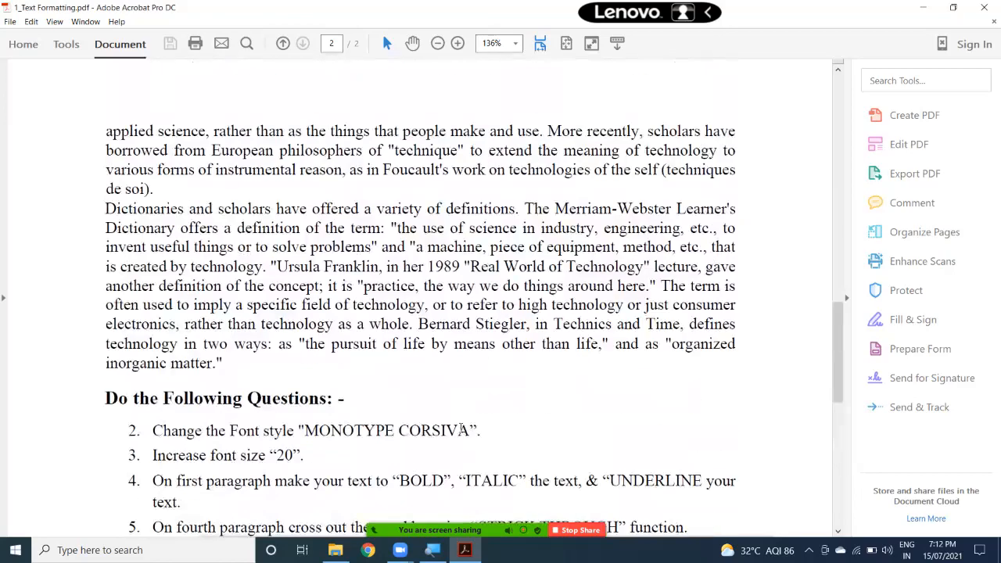
{"action": "scroll", "coordinate": [360, 344], "scroll_direction": "up", "scroll_amount": 1}
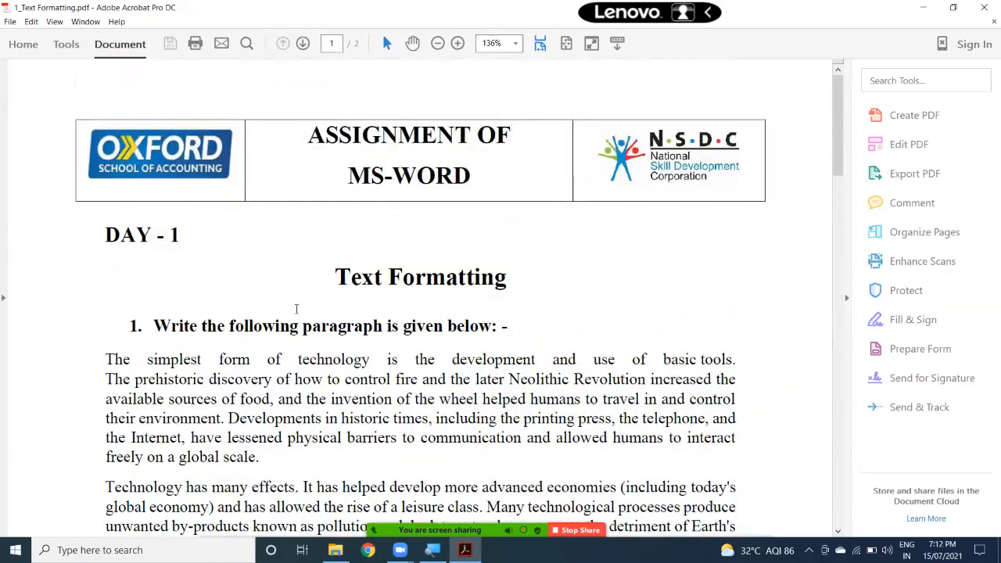
{"action": "left_click", "coordinate": [984, 11]}
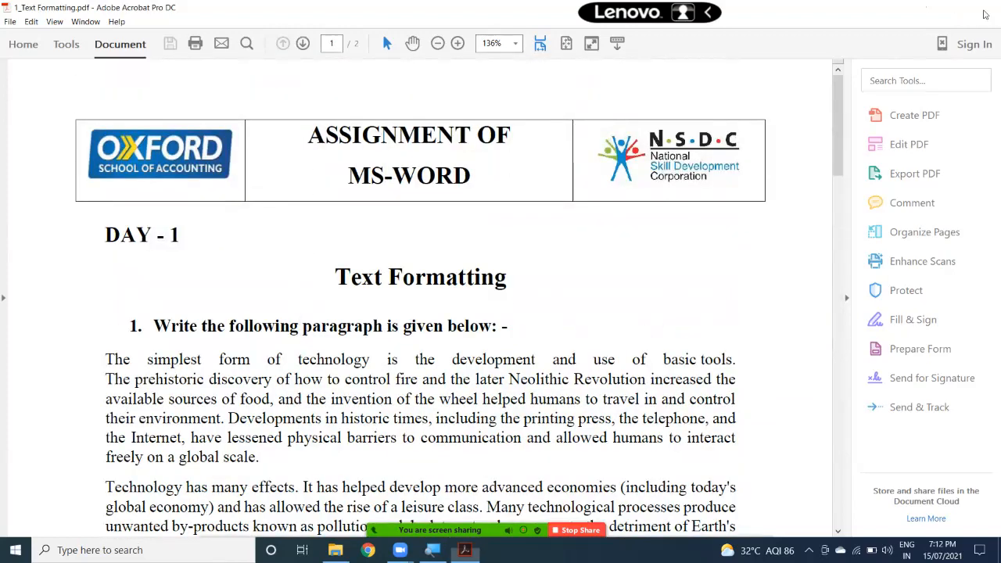
{"action": "left_click", "coordinate": [984, 8]}
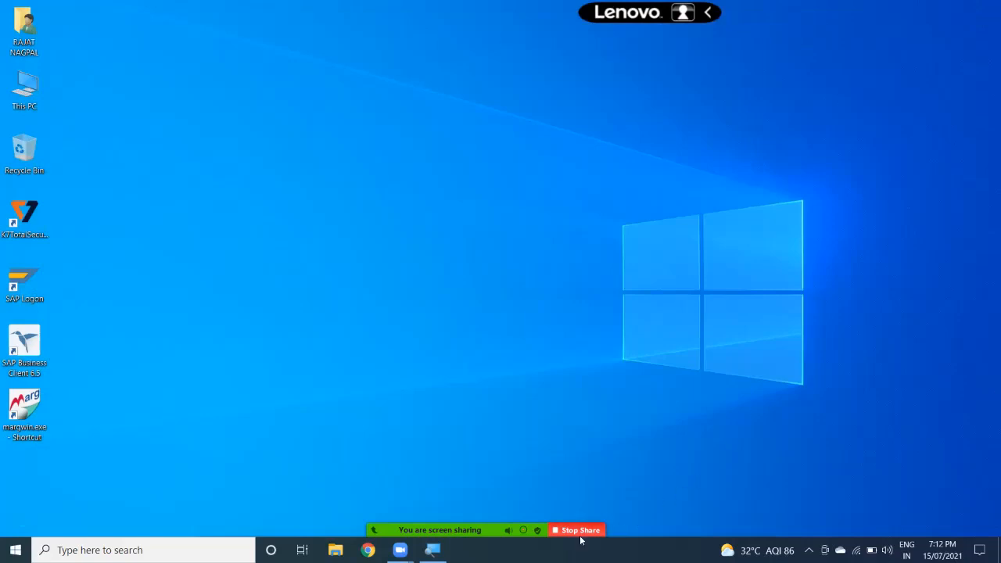
{"action": "left_click", "coordinate": [581, 536]}
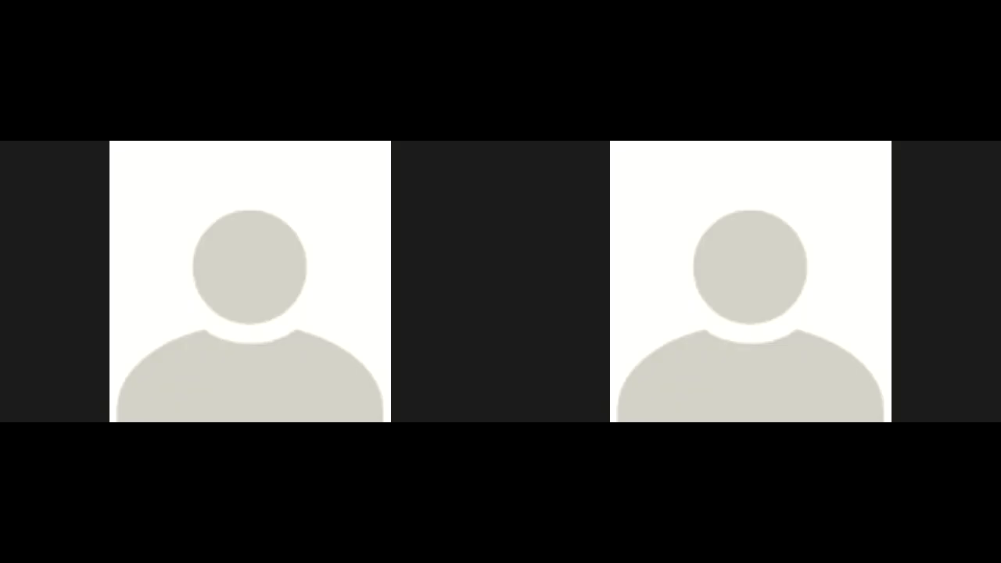